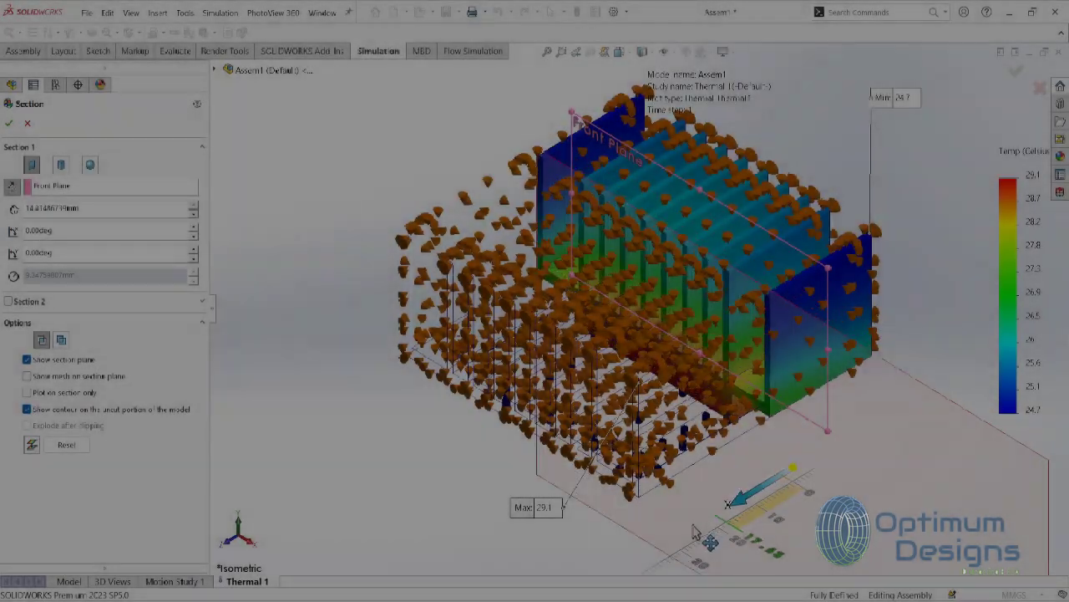
Step: Move the section cut deeper into the fins, hiding the section plane and trying the contour display options
left_click_drag(693, 532, 739, 496)
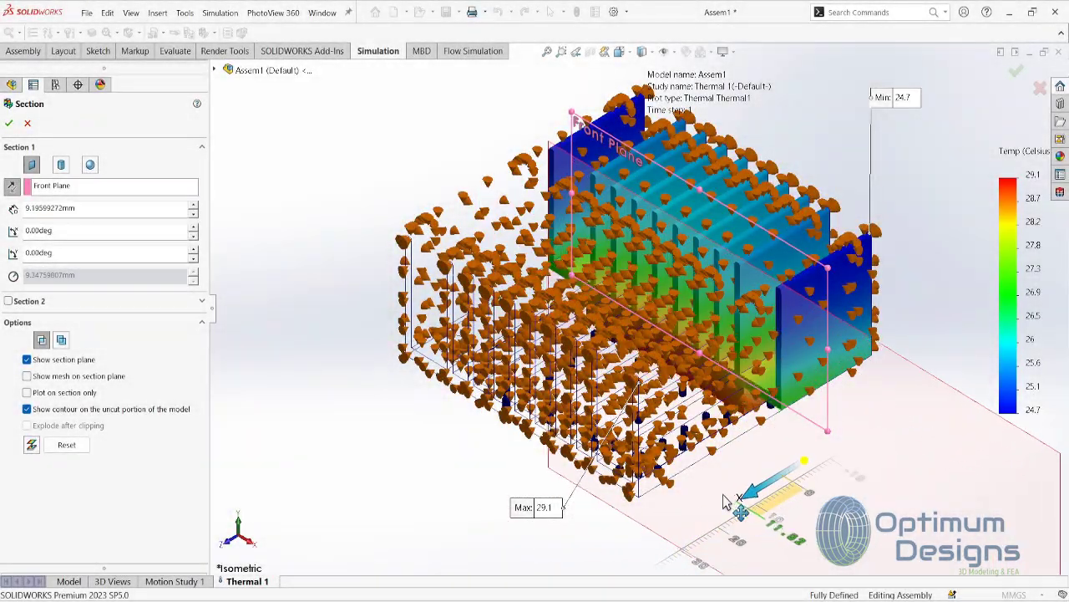
left_click(27, 360)
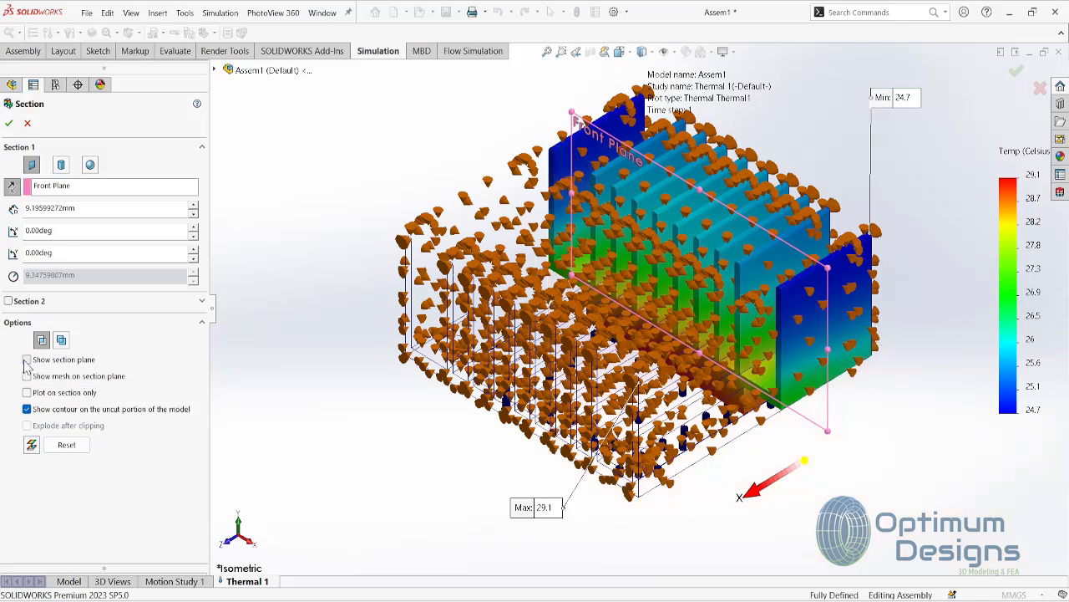
left_click(27, 410)
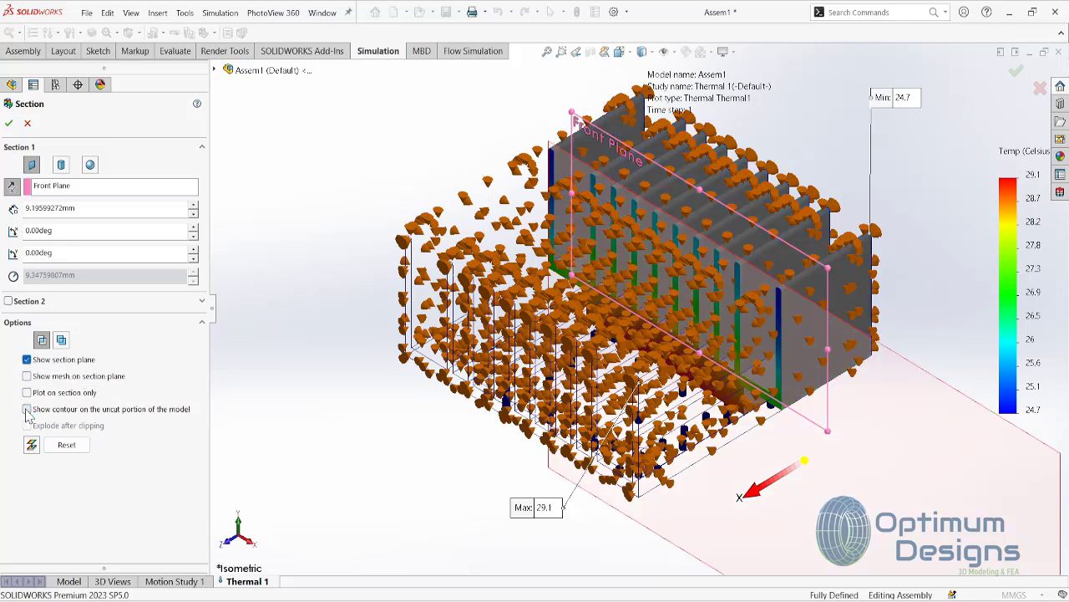
left_click(27, 409)
left_click(27, 393)
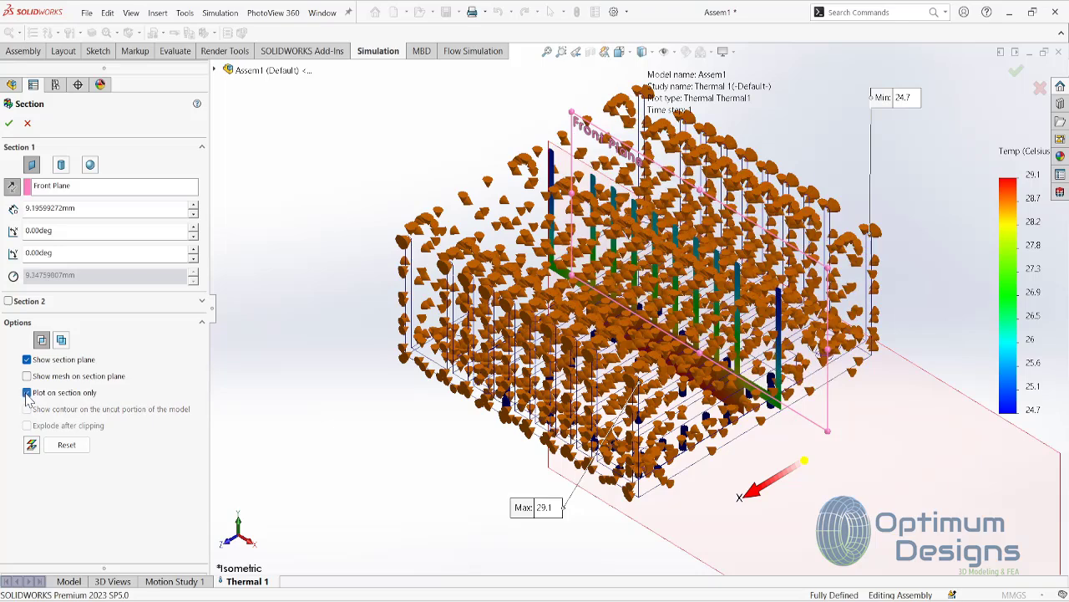
left_click(27, 393)
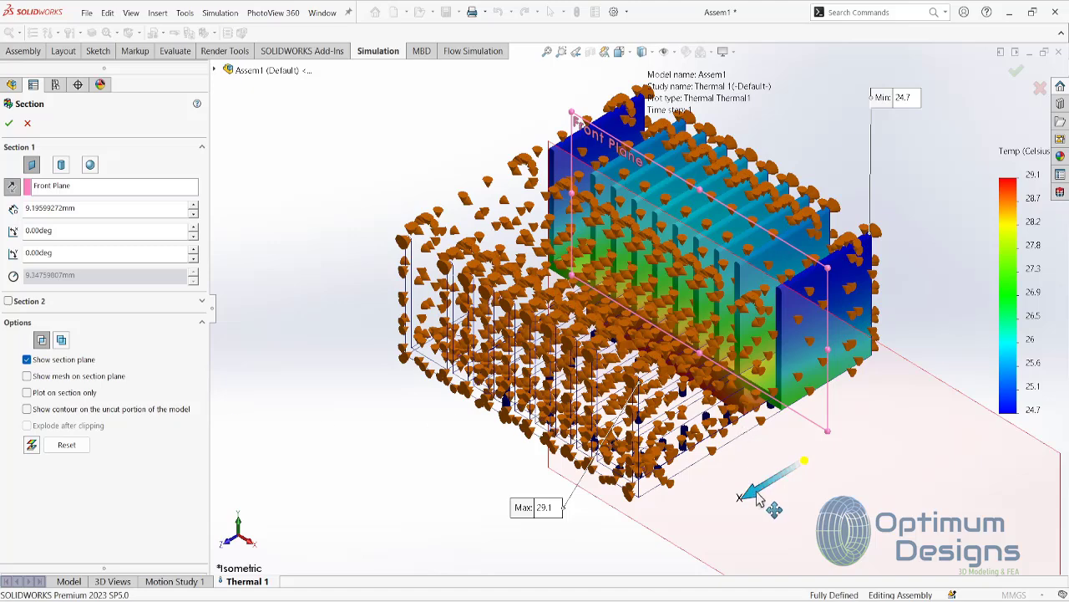
mouse_move(757, 499)
left_mouse_down()
mouse_move(568, 601)
mouse_move(824, 456)
left_mouse_up()
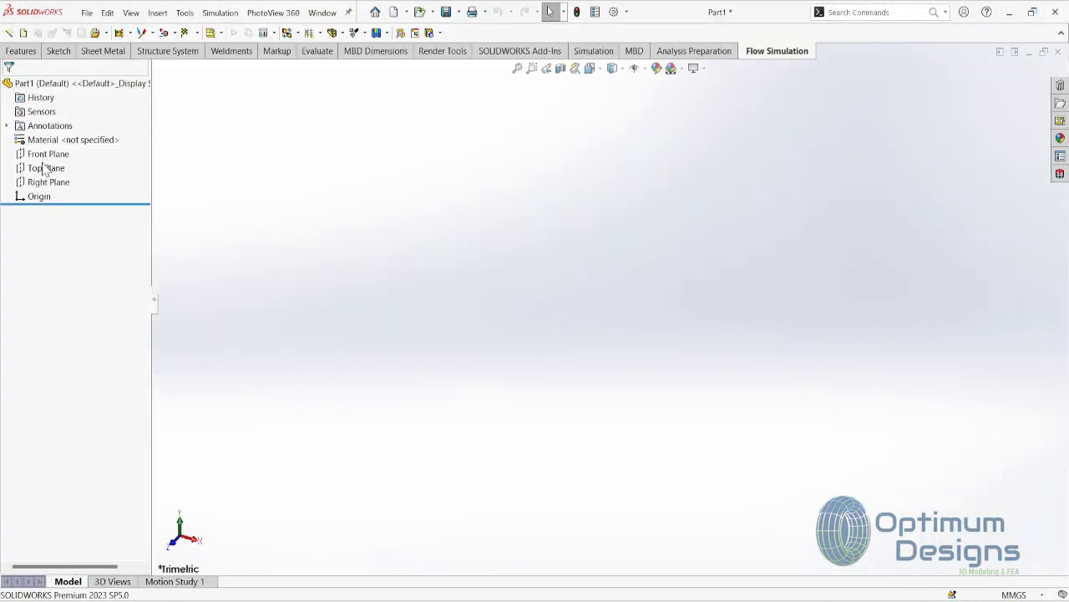
Step: Start a sketch on the Front Plane and draw a horizontal centerline through the origin
left_click(47, 188)
left_click(73, 167)
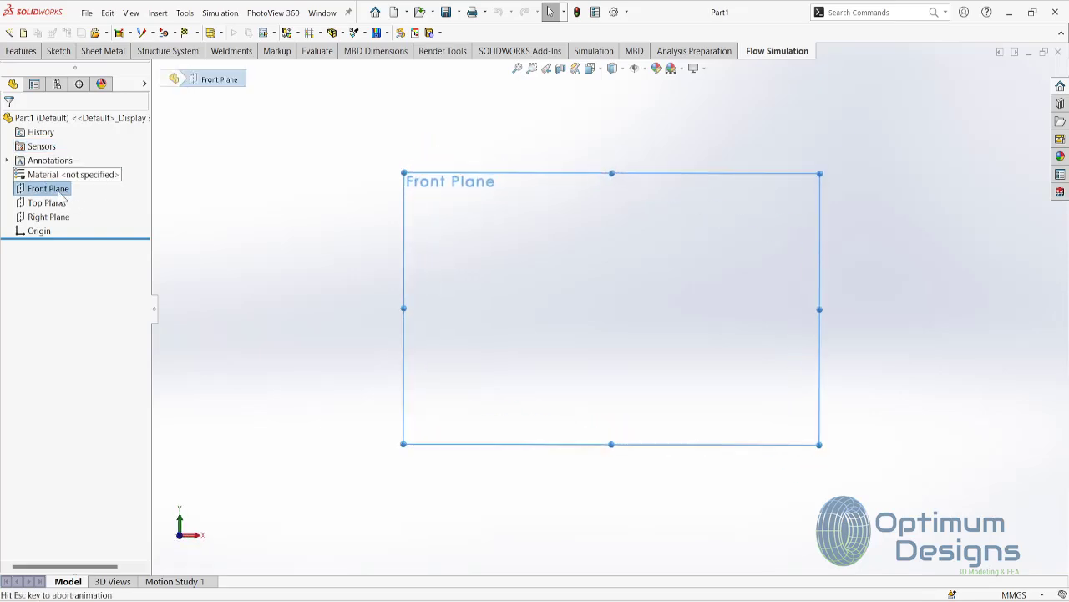
right_click(61, 198)
left_click(86, 172)
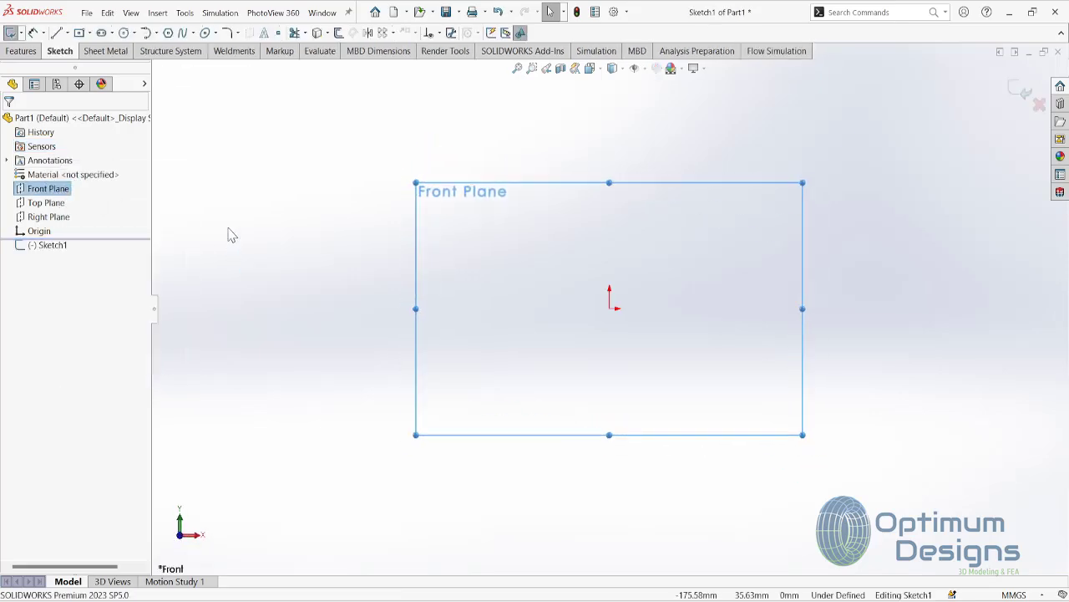
left_click(57, 32)
left_click(433, 309)
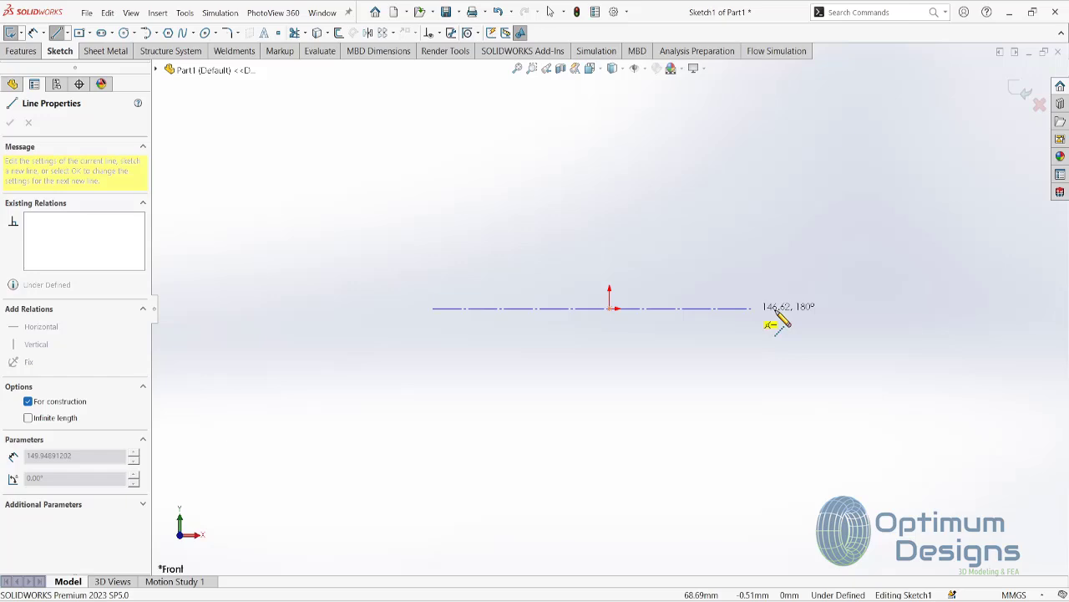
left_click(956, 305)
key("Escape")
key("Escape")
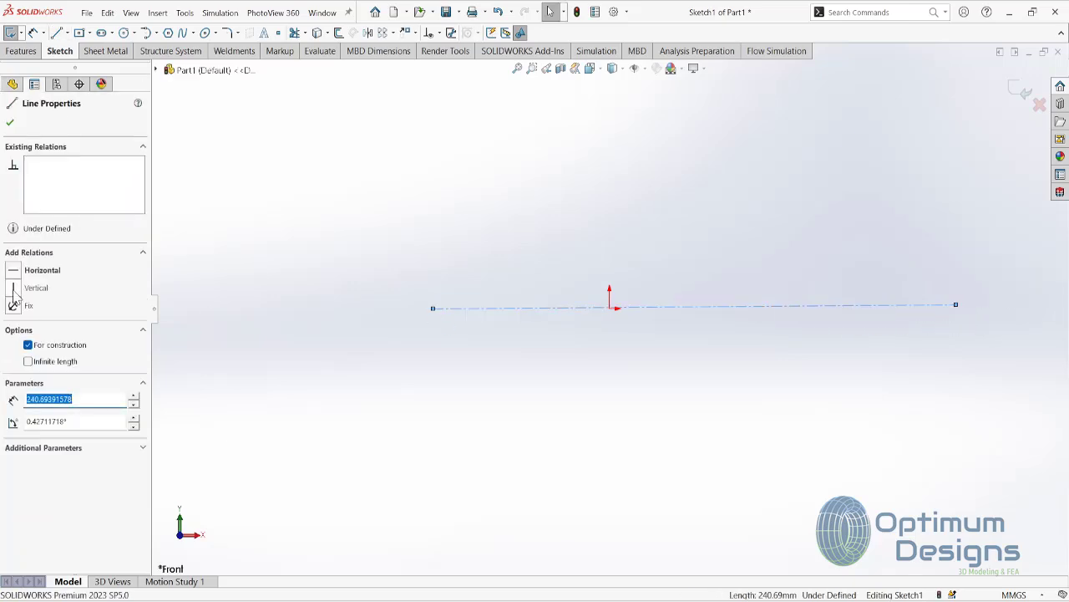
Step: Draw a closed tall, narrow fin outline rising from the centerline's right end
left_click(57, 33)
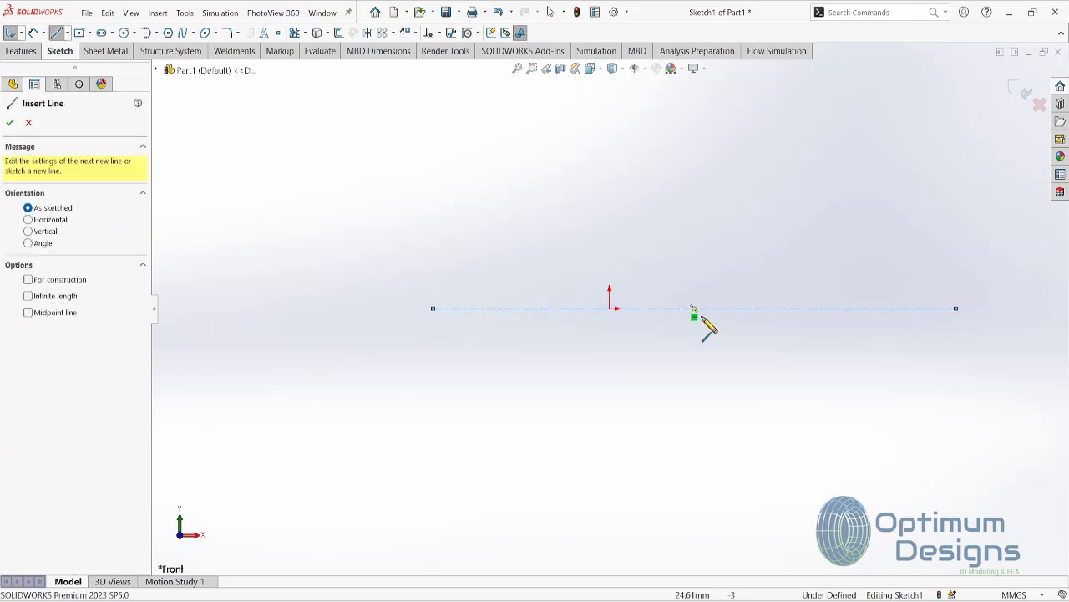
left_click(956, 309)
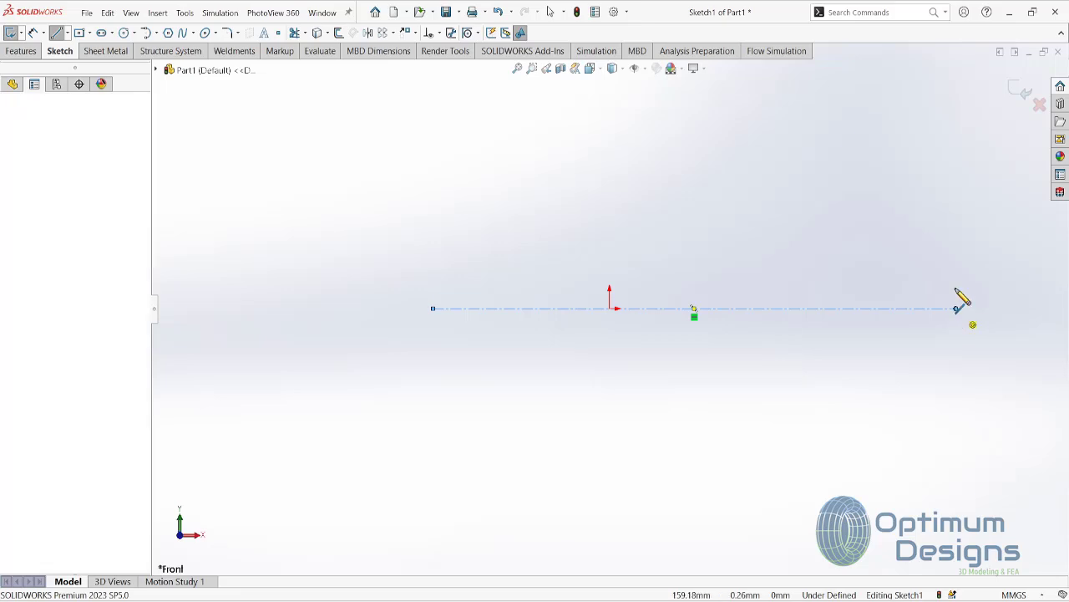
left_click(955, 81)
left_click(922, 80)
left_click(923, 308)
left_click(550, 11)
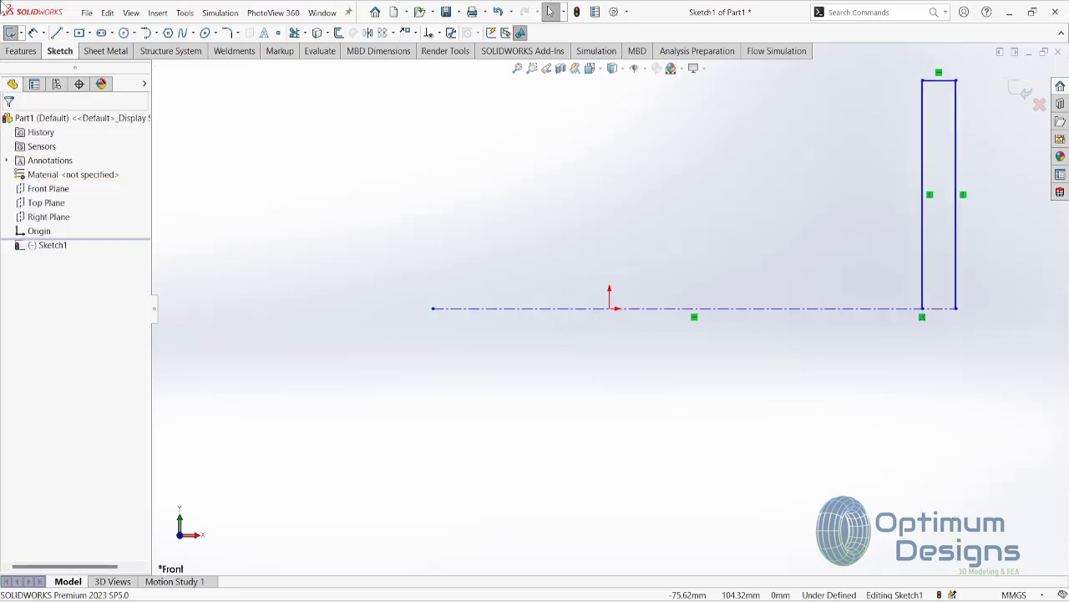
Step: Dimension the fin 1.50 mm wide and 24 mm tall
left_click(934, 83)
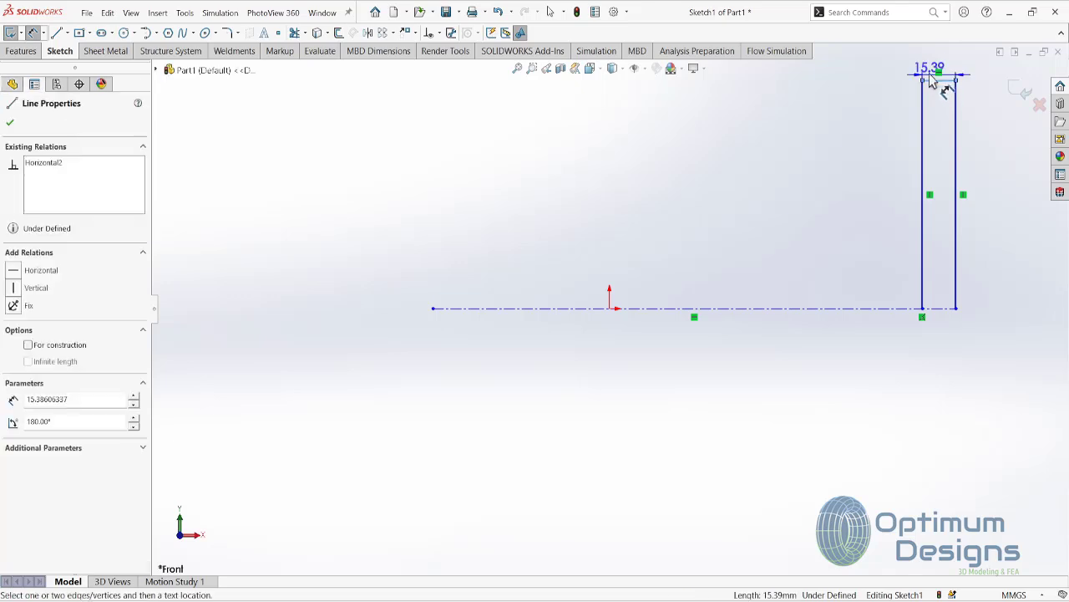
left_click(938, 69)
type("1.5")
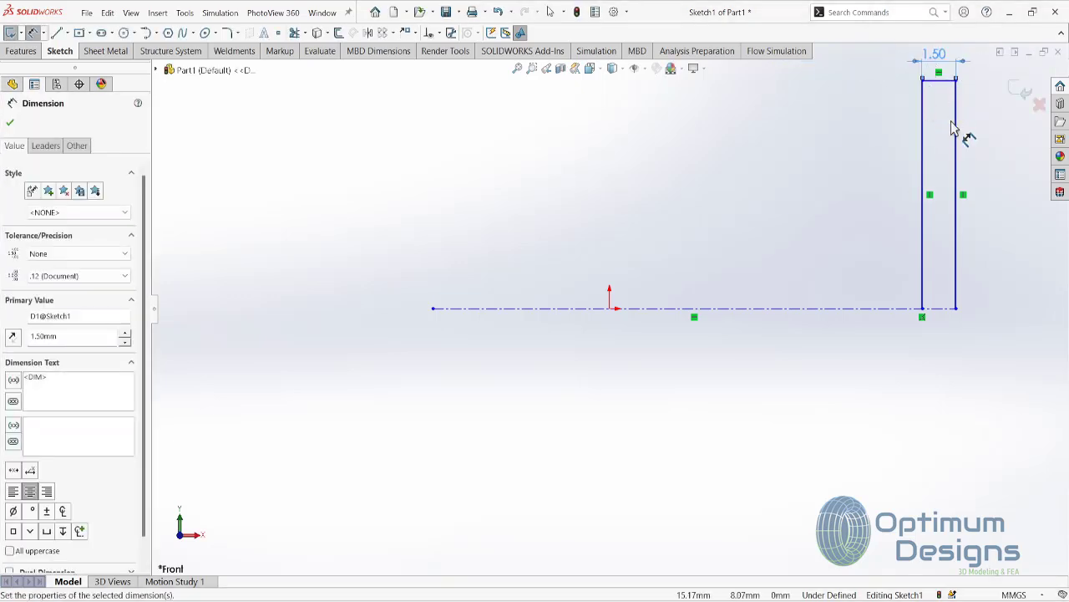
left_click(956, 138)
left_click(991, 136)
type("24.0")
key("Return")
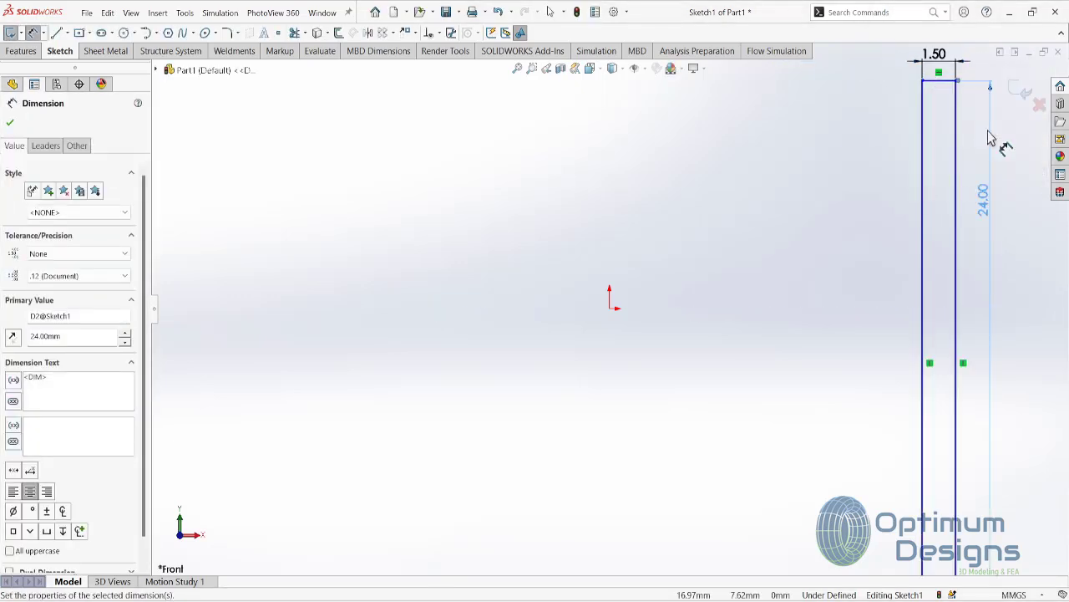
Step: Round the fin's two top corners with 0.50 mm sketch fillets
left_click(227, 33)
type("0.5")
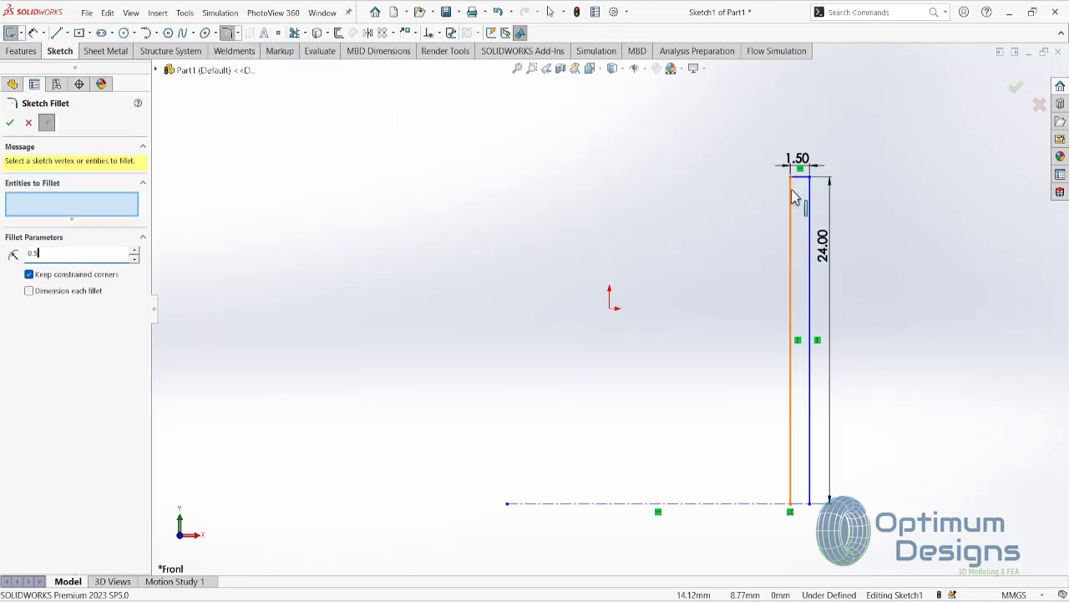
left_click(791, 178)
left_click(809, 177)
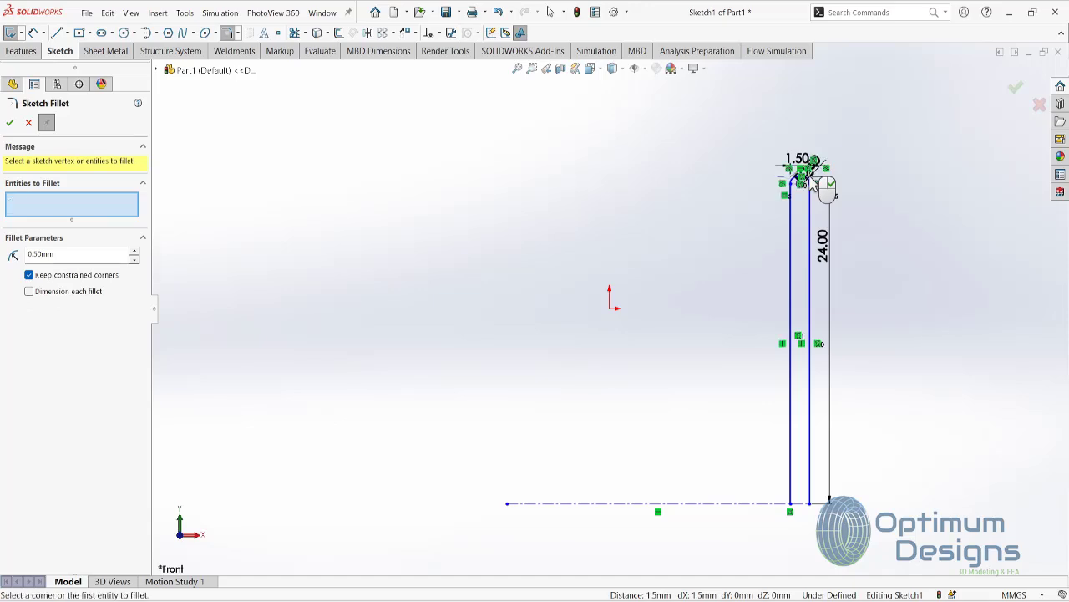
right_click(684, 509)
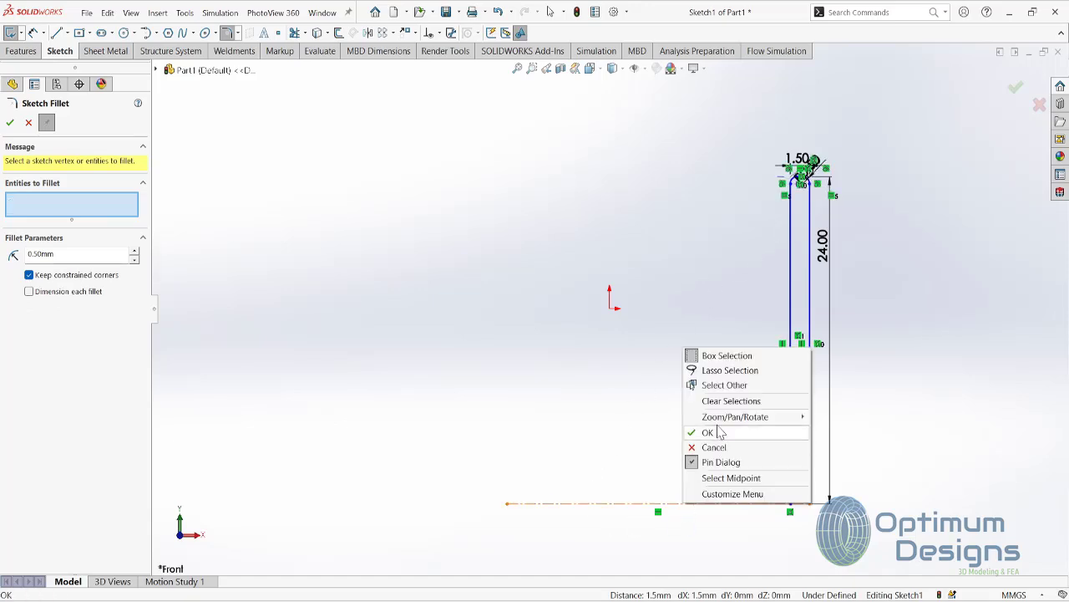
left_click(710, 432)
Step: Make the centerline's midpoint coincident with the origin
left_click(727, 504)
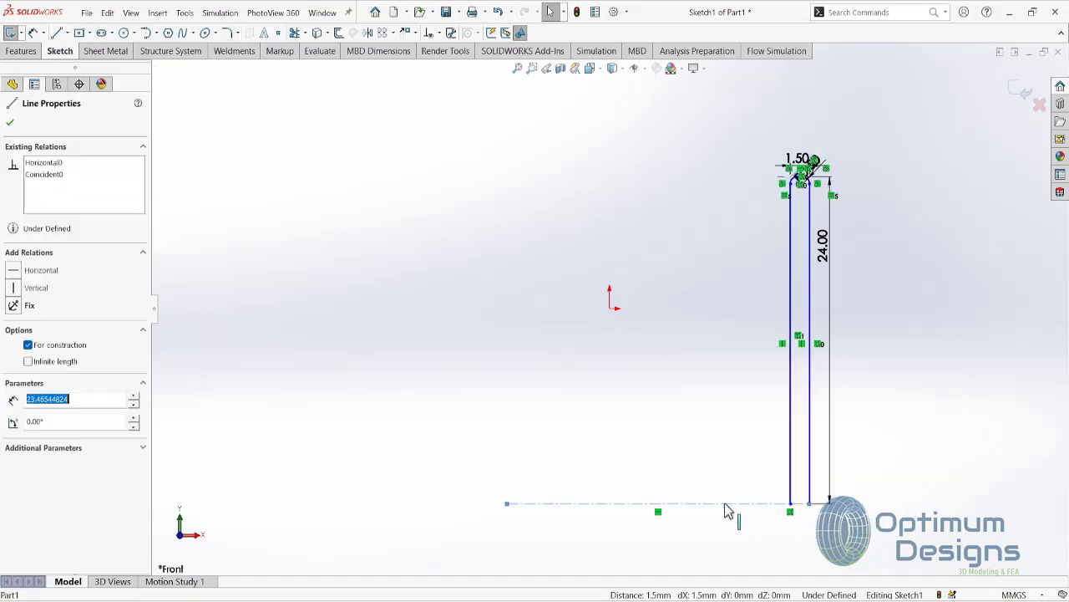
right_click(726, 506)
left_click(765, 412)
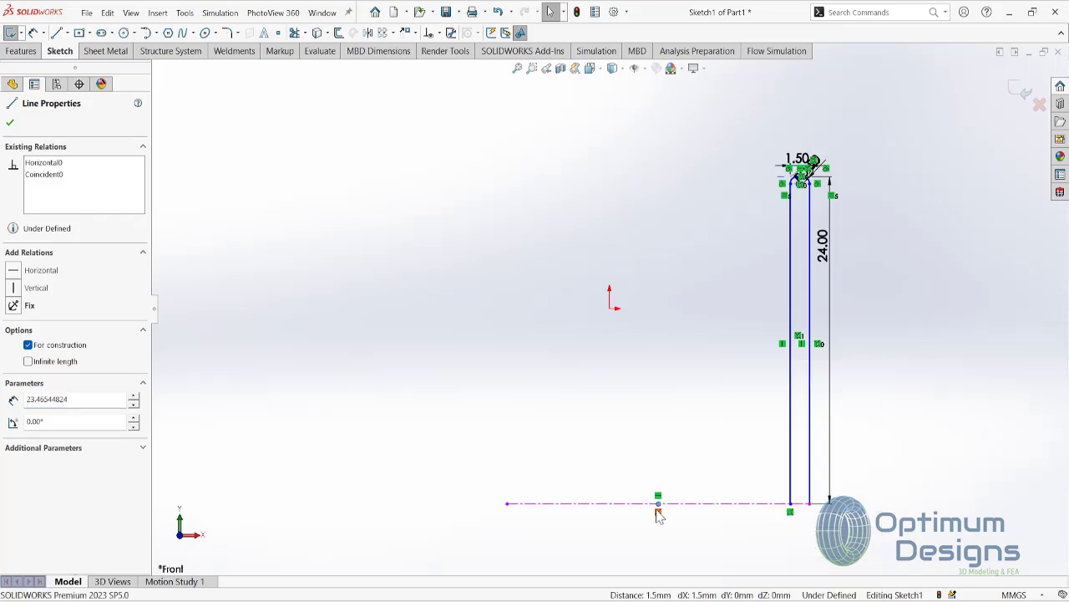
left_click(611, 309, "ctrl")
left_click(17, 367)
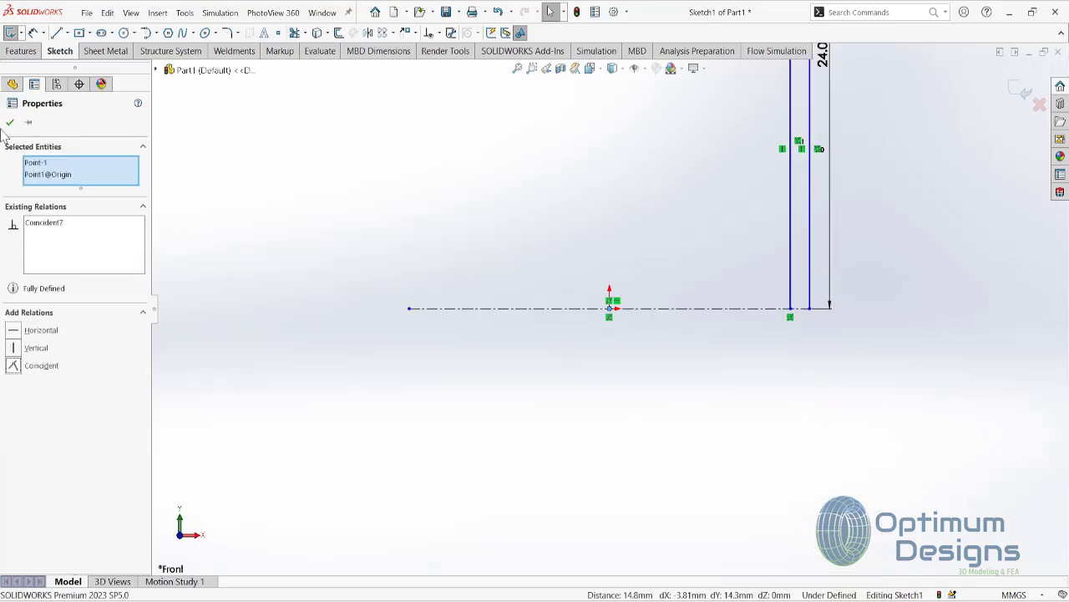
Step: Set up a linear sketch pattern of the fin's lines and arcs, reversed to run leftward
left_click(382, 33)
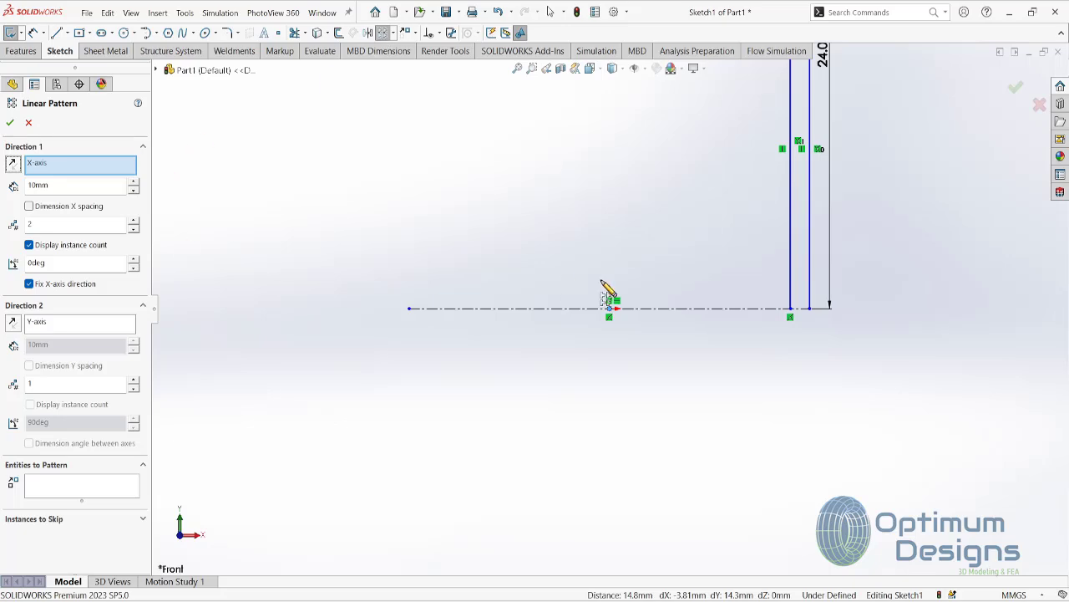
scroll(607, 293, "up", 2)
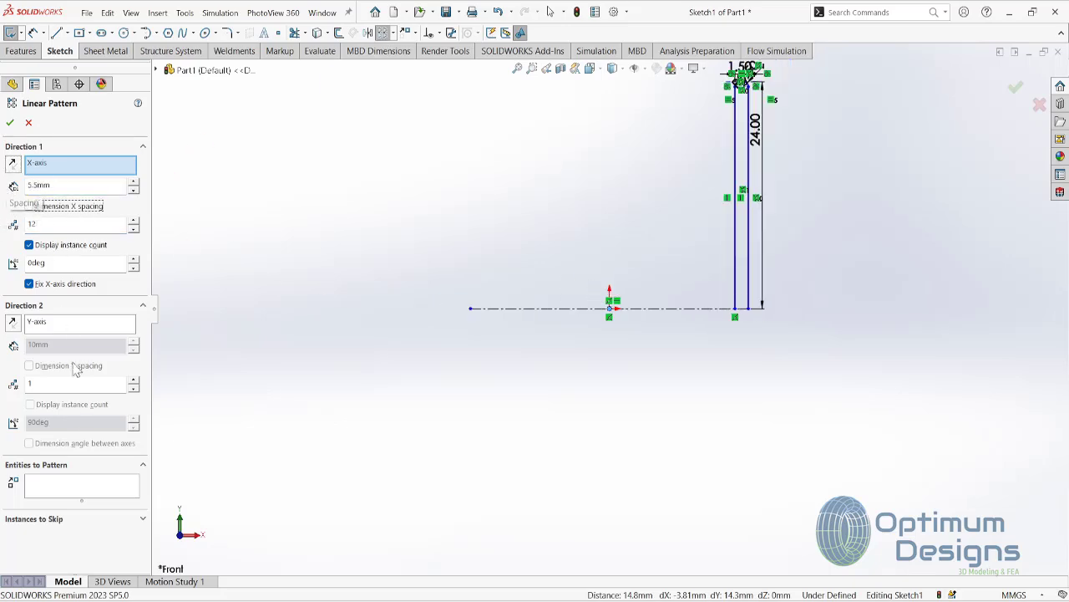
left_click(84, 484)
scroll(733, 136, "down", 2)
scroll(640, 286, "down", 2)
scroll(625, 259, "down", 2)
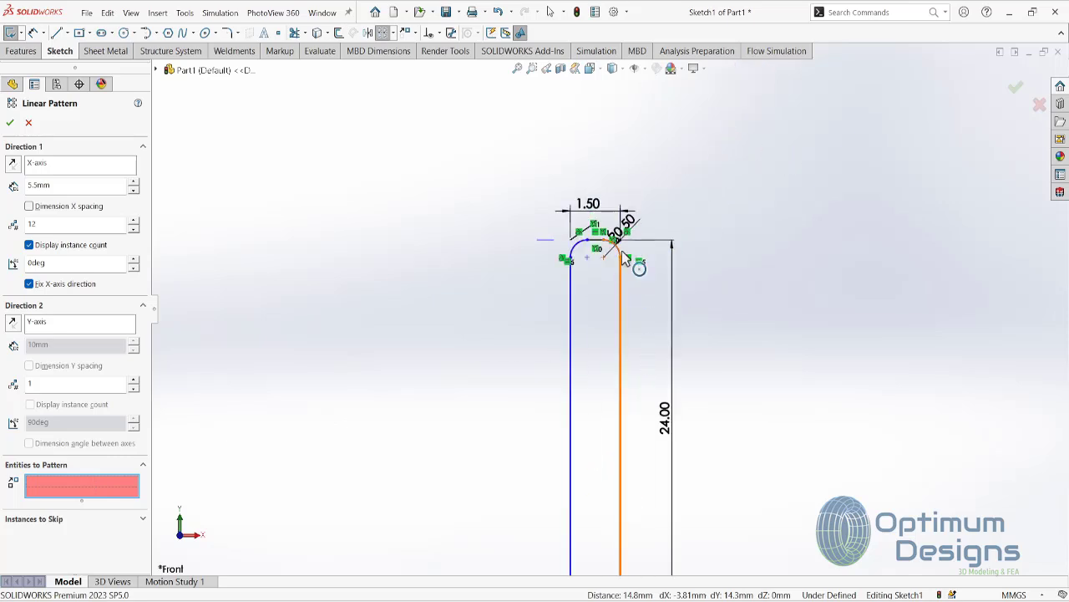
left_click(623, 253)
left_click(624, 279)
left_click(595, 244)
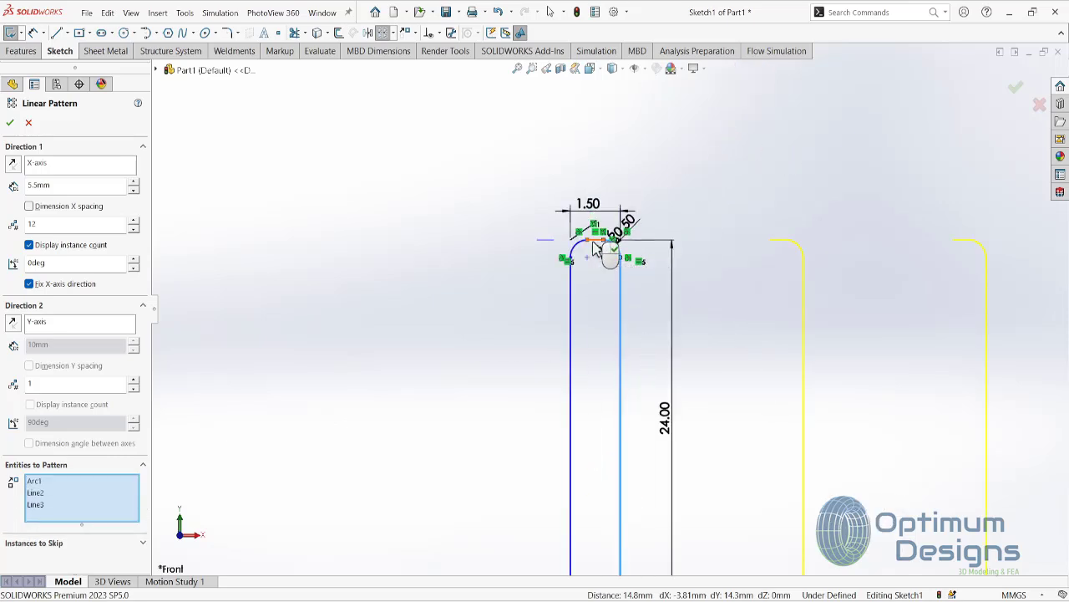
left_click(595, 247)
left_click(572, 294)
scroll(585, 301, "up", 3)
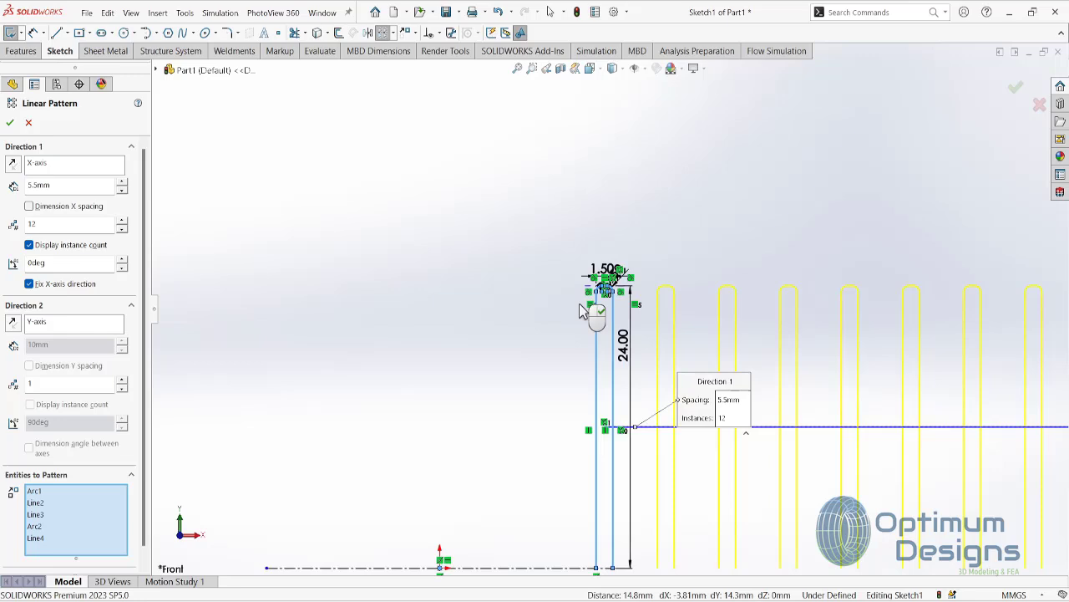
left_click(12, 165)
Step: Accept the 12-fin pattern and draw a corner rectangle beneath the fins as the base plate
left_click(9, 124)
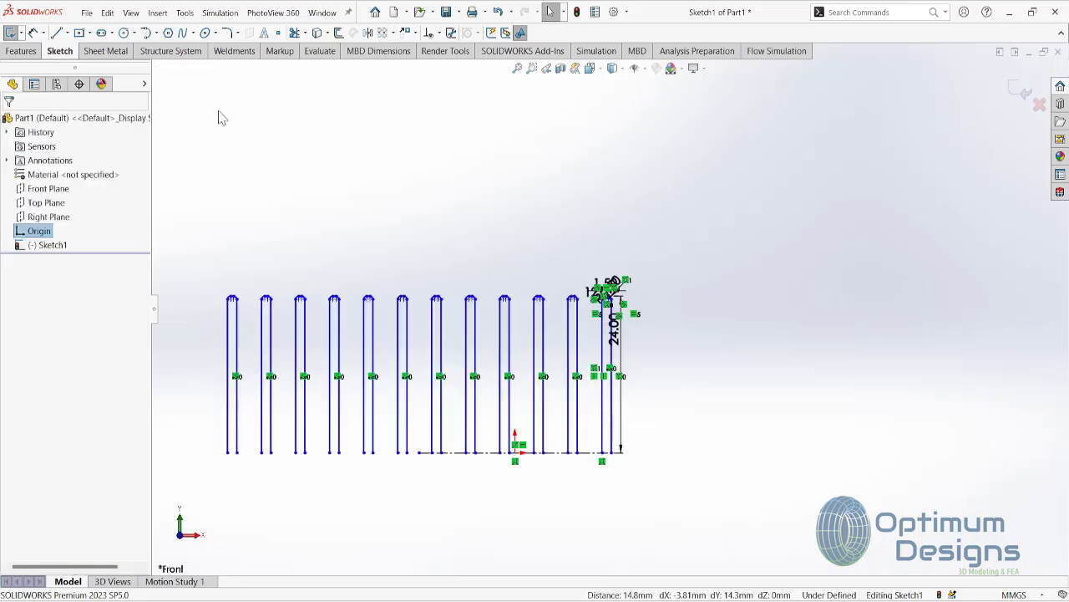
left_click(84, 40)
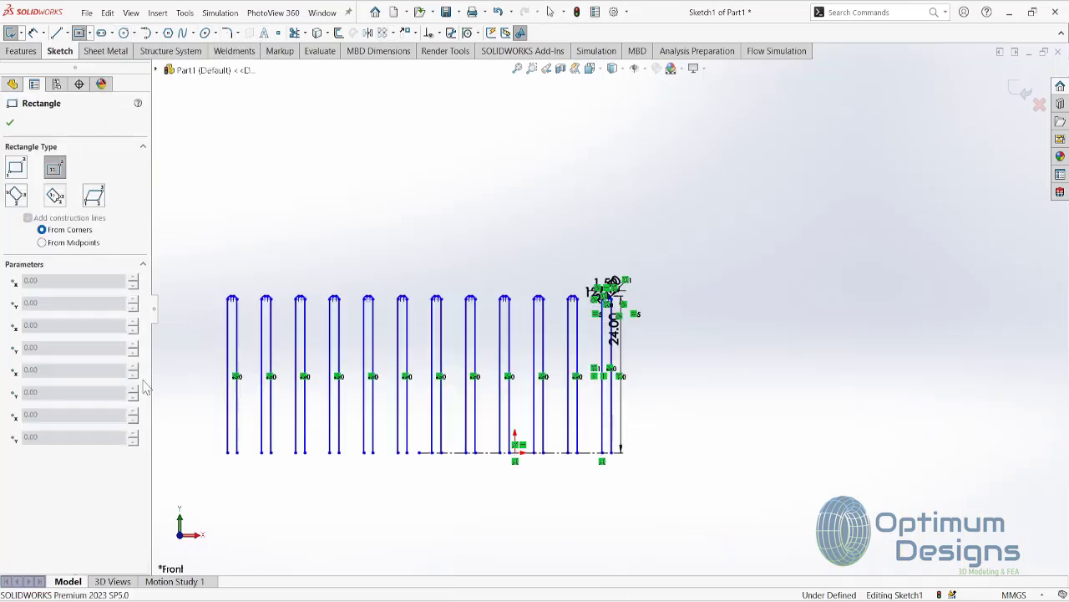
left_click(226, 455)
key("Escape")
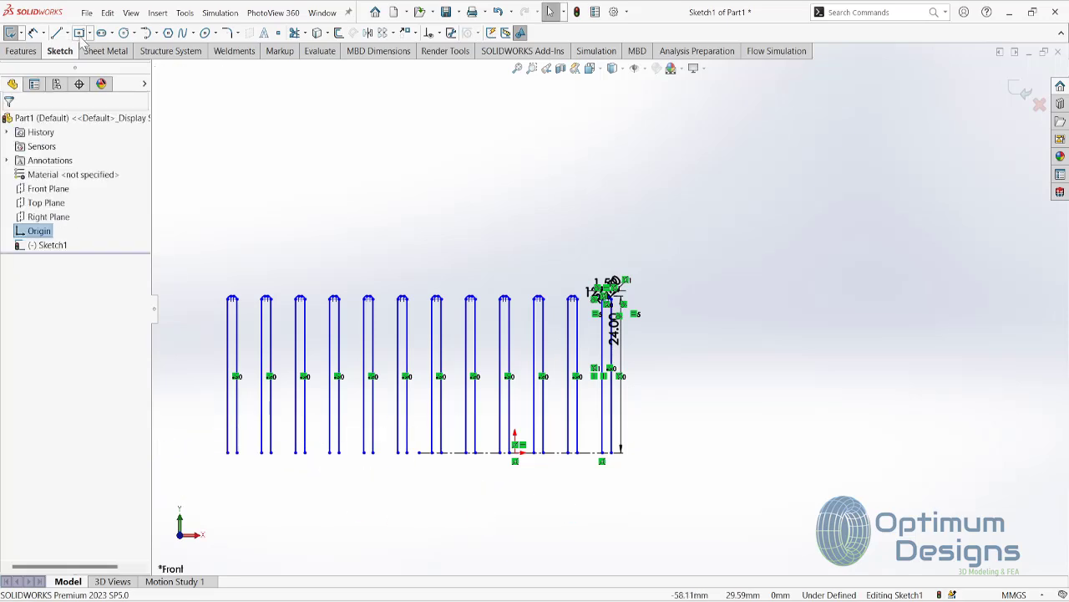
left_click(88, 35)
left_click(101, 49)
left_click(228, 453)
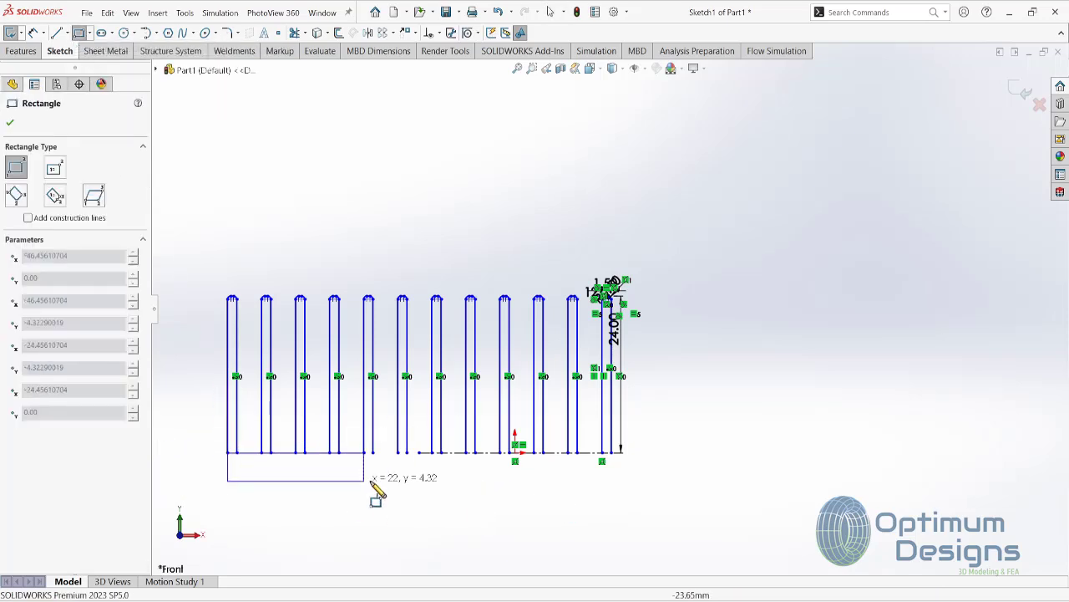
left_click(614, 472)
key("Escape")
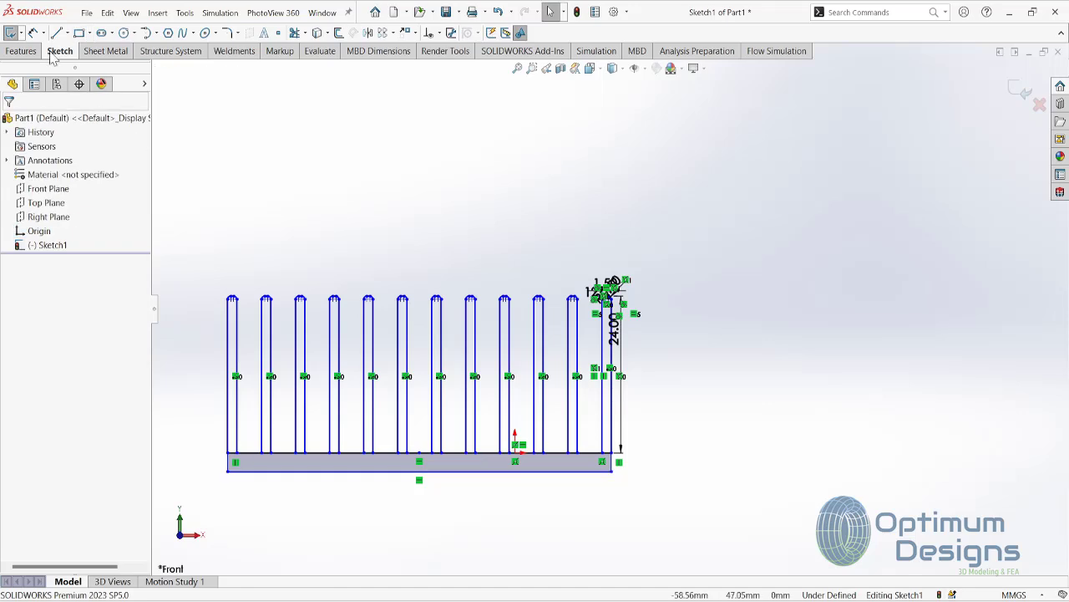
Step: Dimension the base plate's right edge to 2.40 mm thickness
scroll(612, 465, "down", 3)
left_click(614, 443)
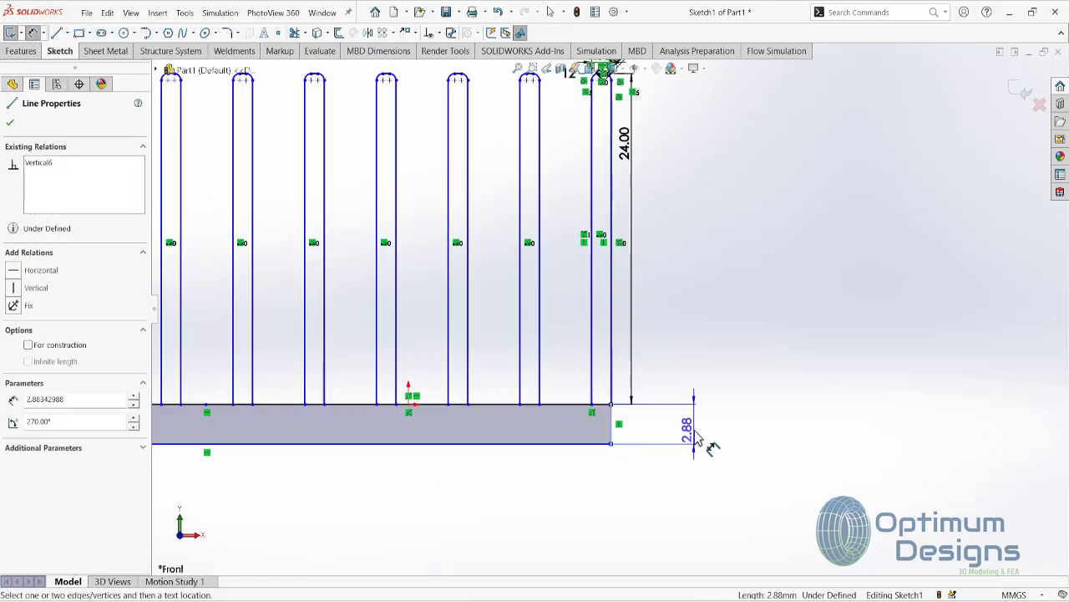
left_click(697, 433)
type("2.40")
key("Return")
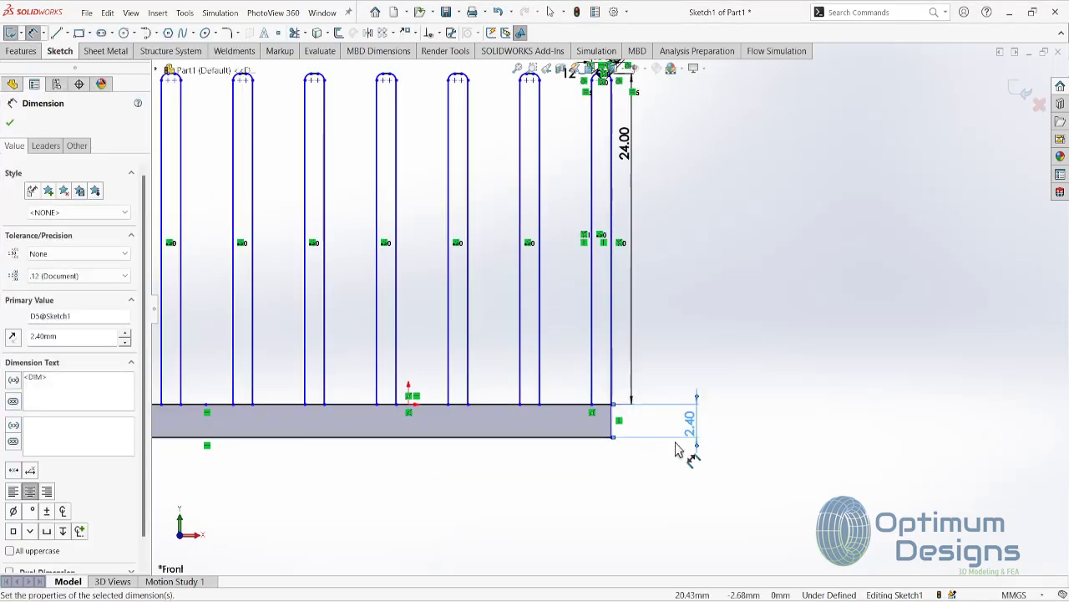
Step: Power-trim the overlapping base-line segments between the fin roots
left_click(294, 33)
scroll(601, 426, "down", 3)
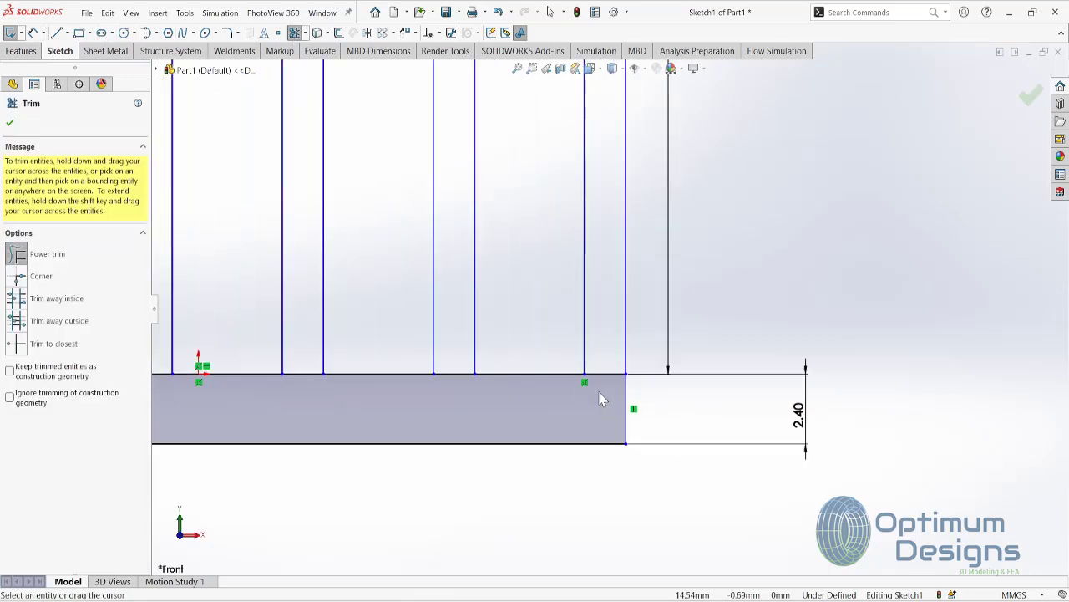
left_click_drag(603, 364, 607, 383)
left_click_drag(459, 355, 460, 387)
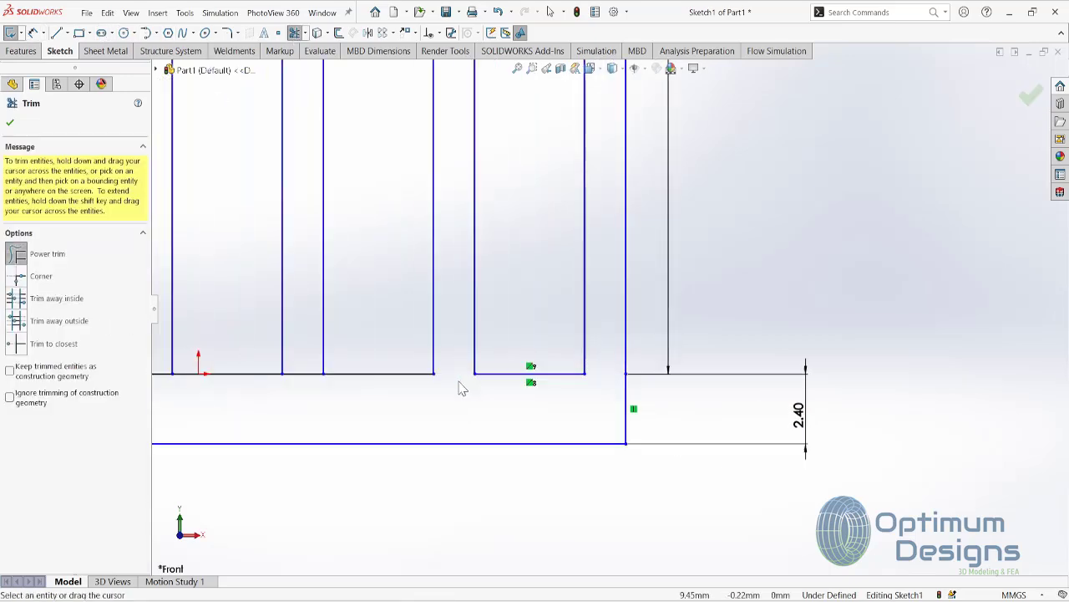
left_click_drag(309, 360, 308, 389)
mouse_move(323, 391)
middle_mouse_down("ctrl")
mouse_move(923, 394)
mouse_move(995, 380)
middle_mouse_up("ctrl")
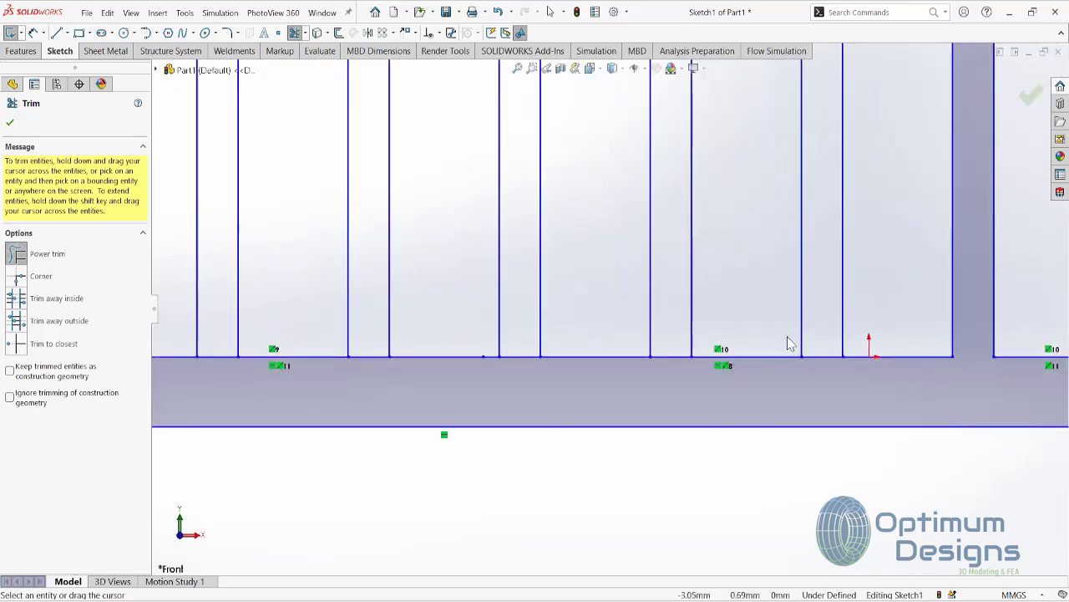
left_click_drag(824, 342, 823, 380)
left_click_drag(673, 347, 668, 380)
left_click_drag(519, 346, 518, 380)
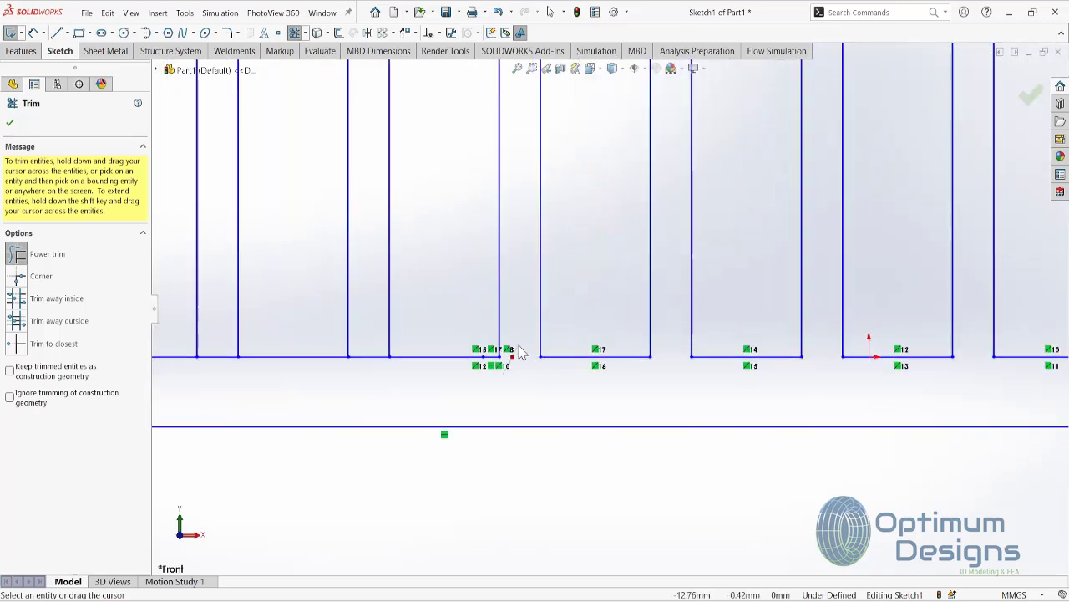
left_click_drag(367, 370, 228, 373)
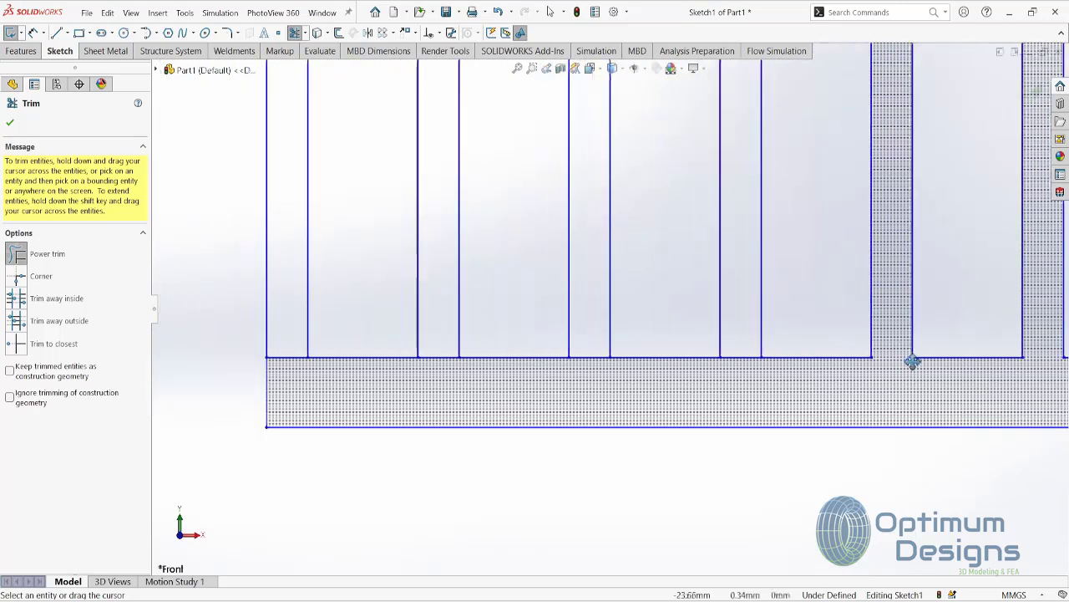
middle_click_drag(675, 385, 869, 384, "ctrl")
left_click_drag(869, 346, 869, 373)
left_click_drag(709, 346, 709, 363)
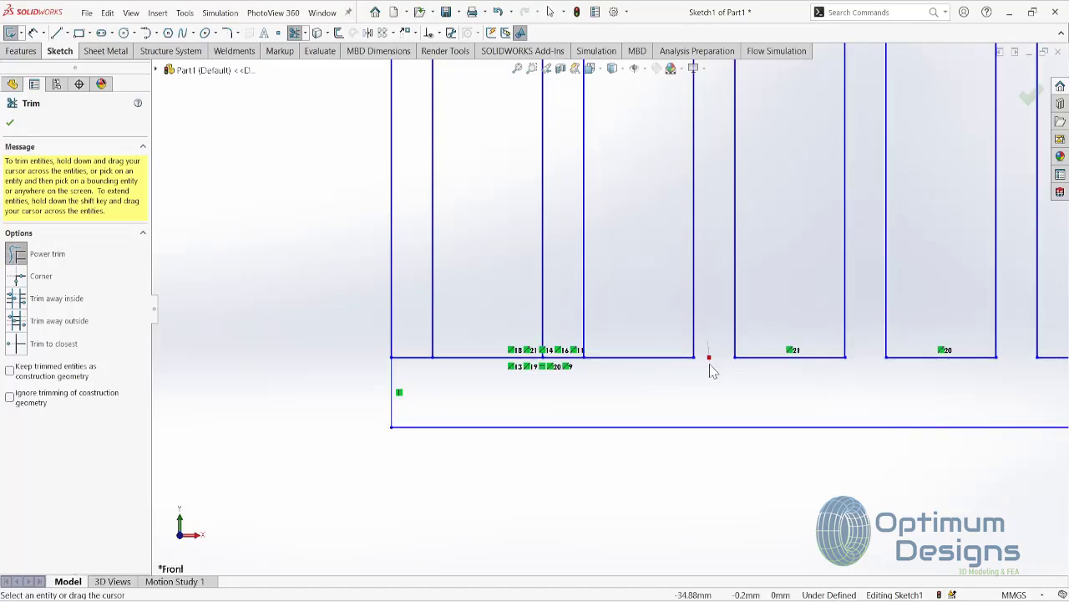
scroll(566, 360, "up", 10)
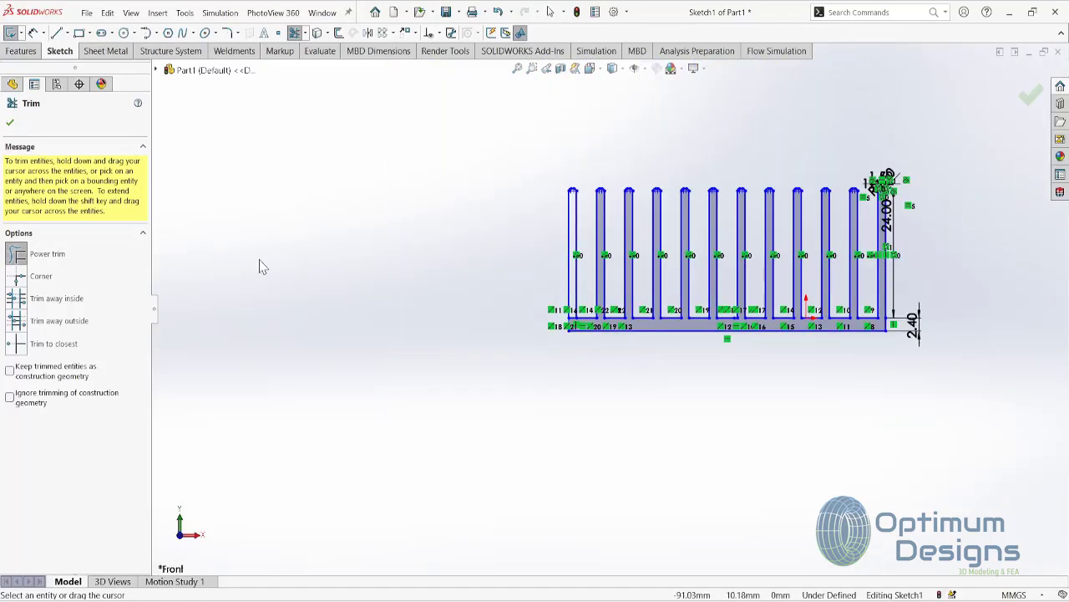
Step: Delete the fins second from the left and second from the right
left_click(12, 124)
left_click_drag(585, 349, 625, 180)
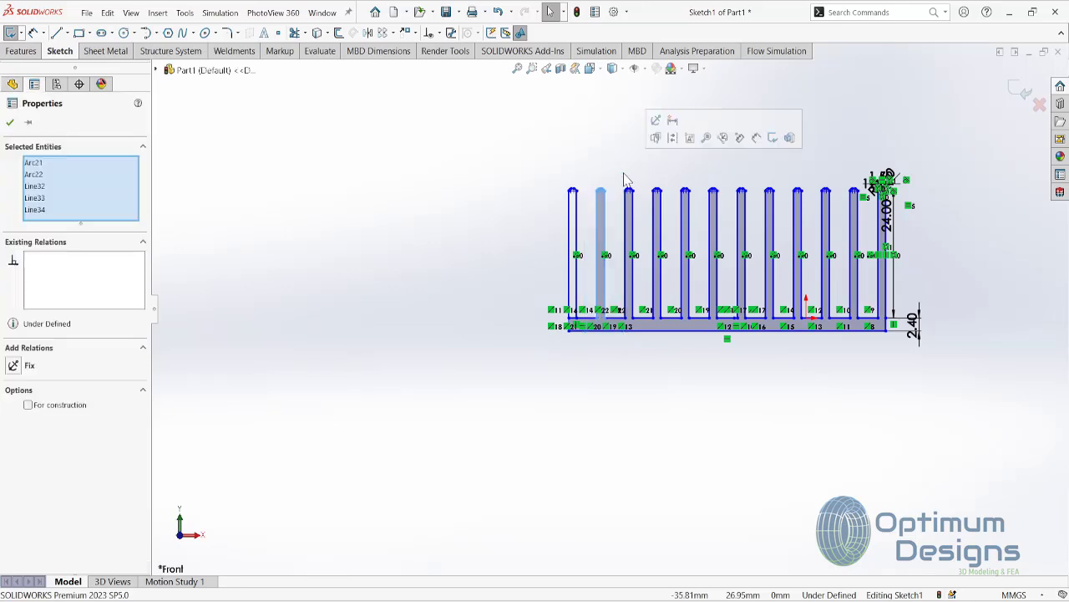
key("Delete")
left_click_drag(840, 353, 879, 169)
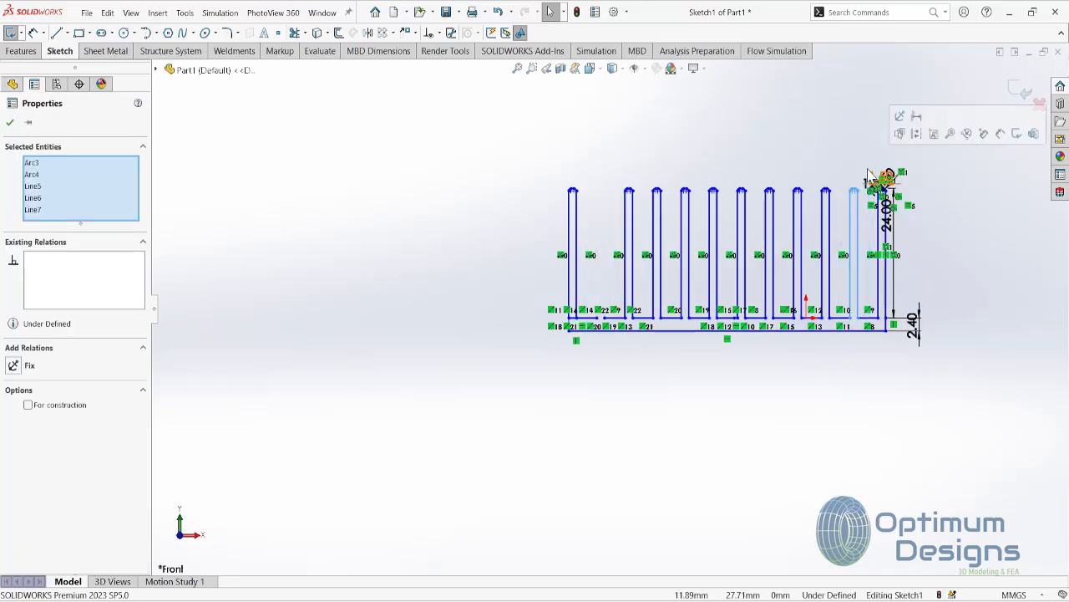
key("Delete")
Step: Cancel a first extrusion attempt and return to trimming leftover sketch lines
left_click(327, 33)
left_click(335, 42)
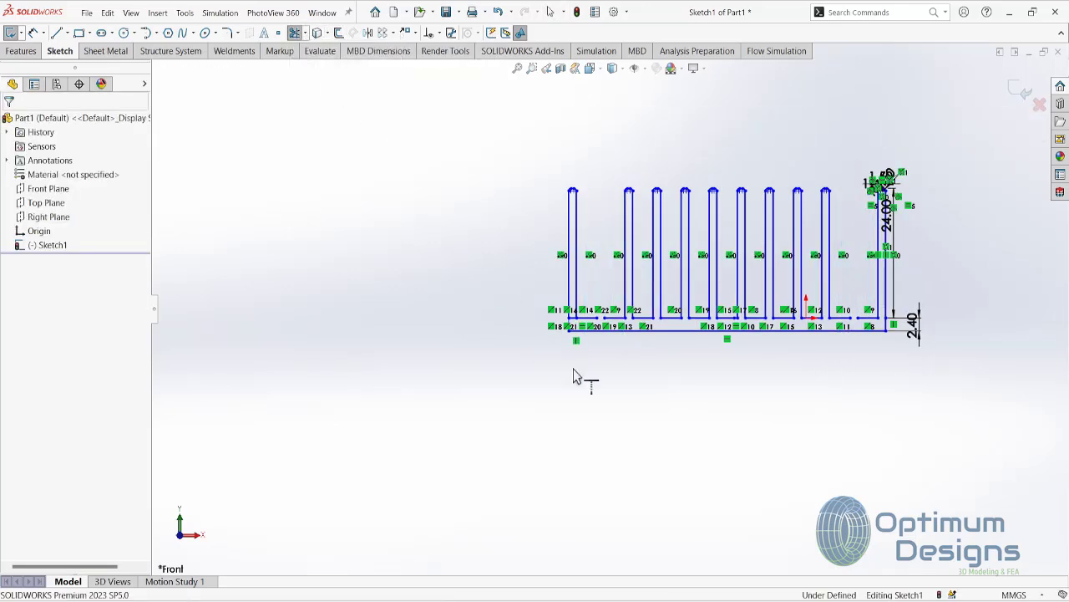
scroll(580, 375, "down", 3)
scroll(832, 274, "down", 2)
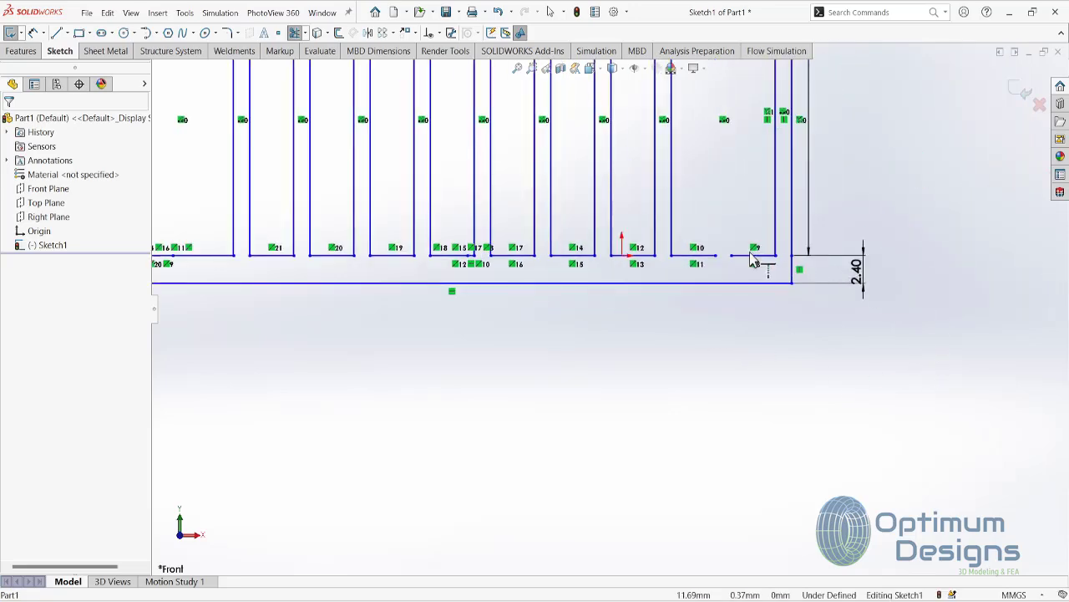
left_click(21, 51)
left_click(12, 33)
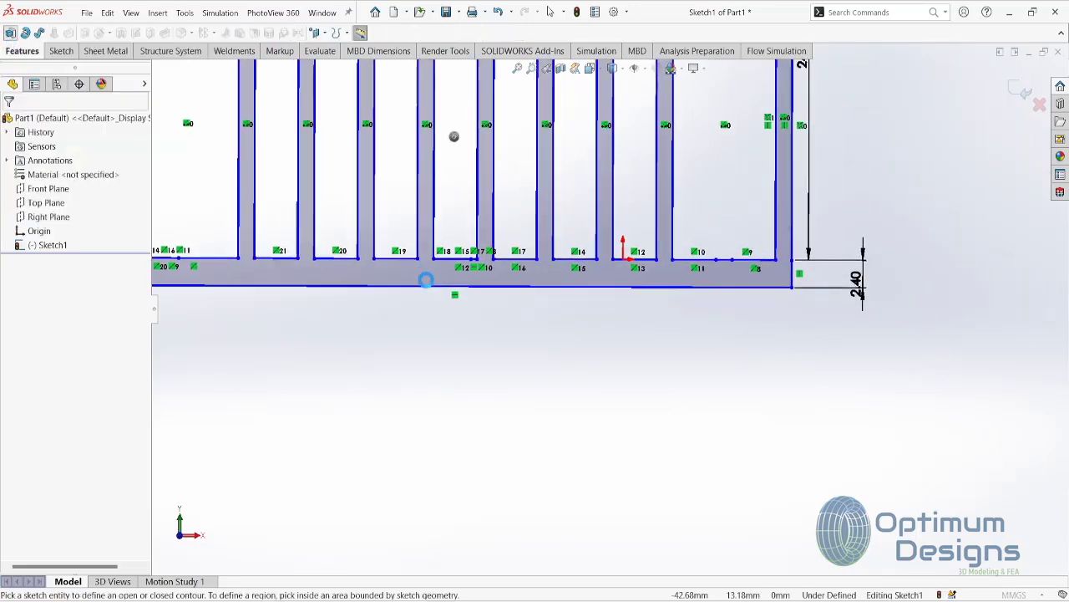
scroll(382, 343, "down", 4)
scroll(428, 306, "down", 3)
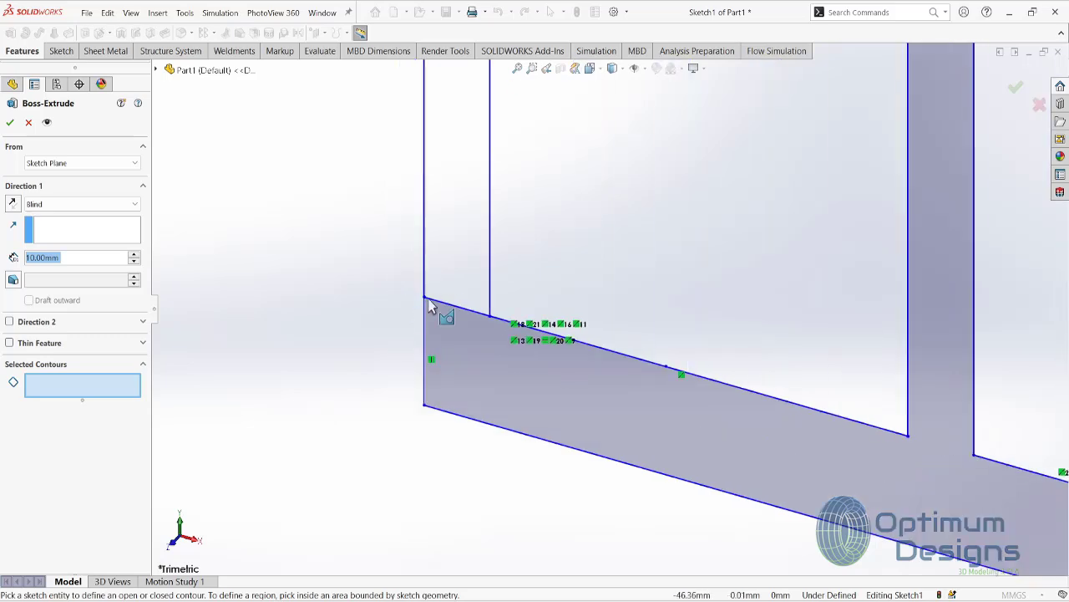
left_click(30, 122)
left_click(62, 51)
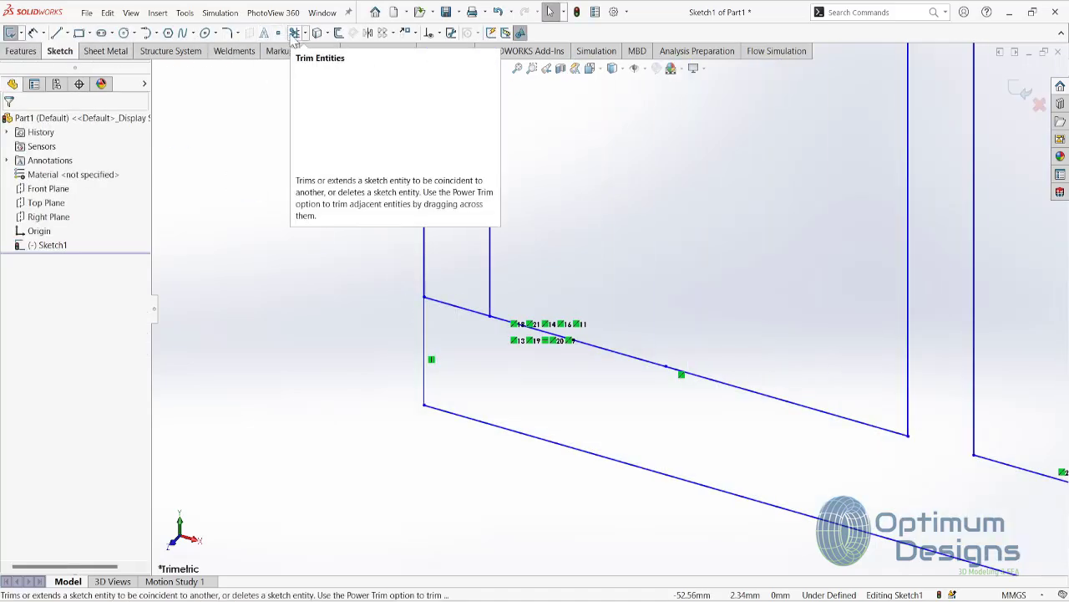
left_click(295, 33)
Step: Extrude the cleaned profile Mid Plane to a 62 mm depth
left_click(22, 51)
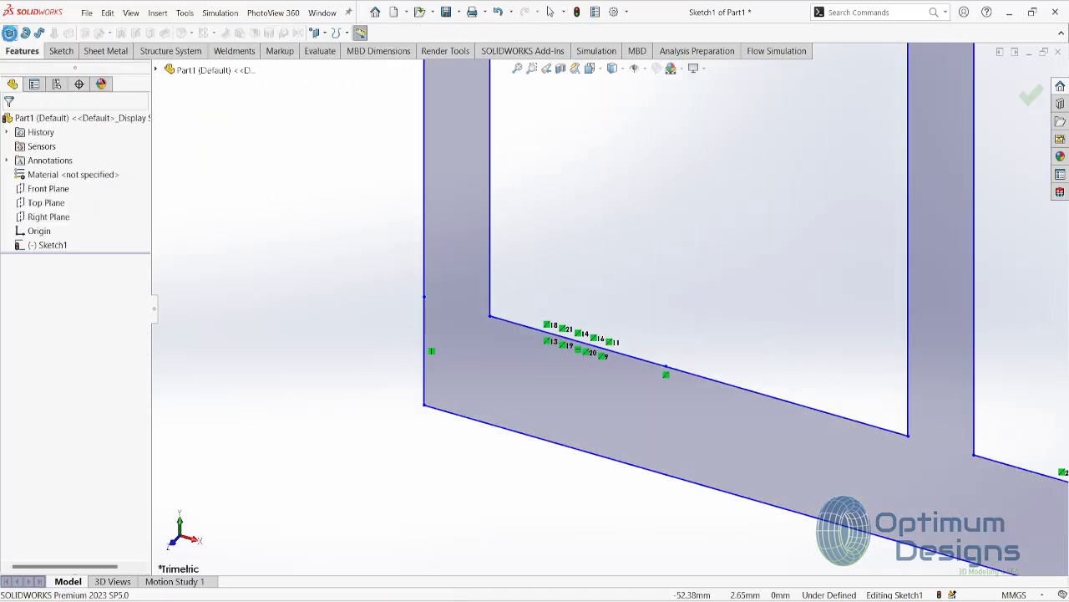
left_click(10, 33)
left_click(56, 204)
left_click(50, 270)
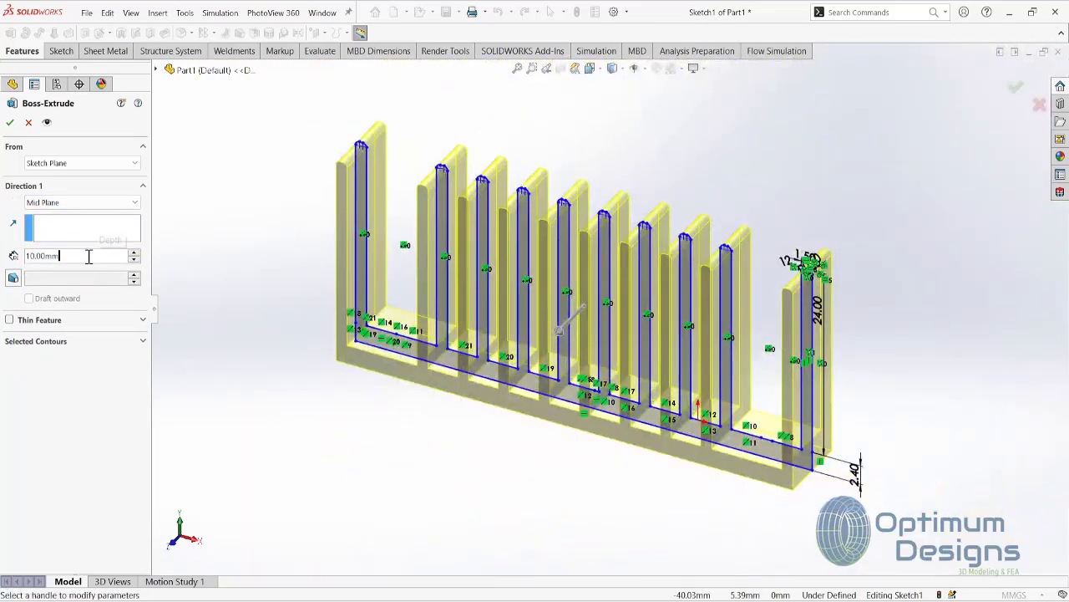
type("62")
key("Return")
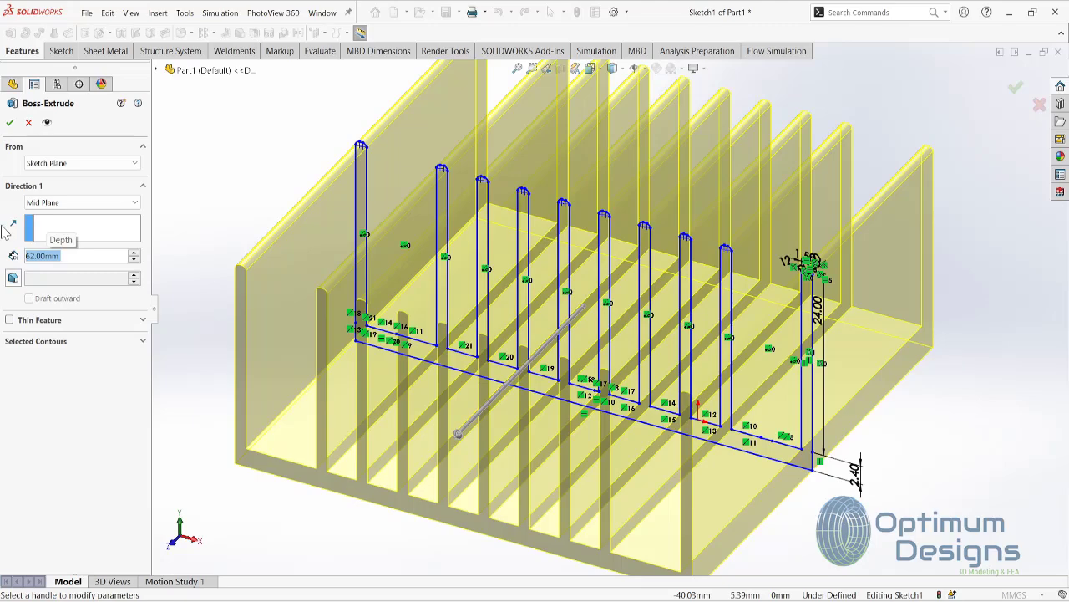
left_click(11, 123)
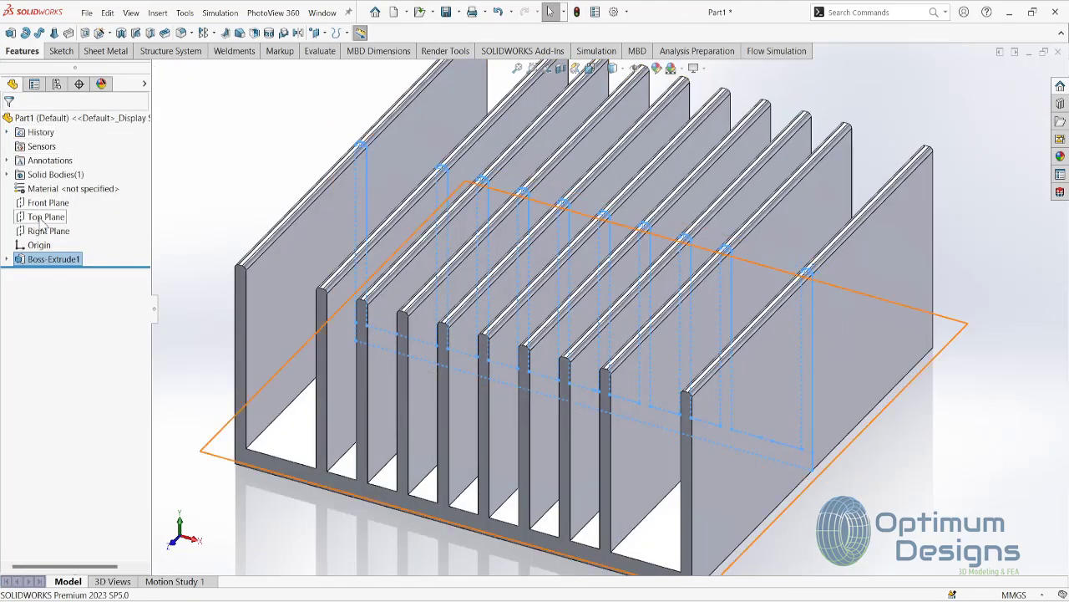
right_click(43, 216)
Step: Start a sketch on the Top Plane, undoing a stray diagonal centerline
left_click(100, 202)
right_click(46, 216)
left_click(50, 200)
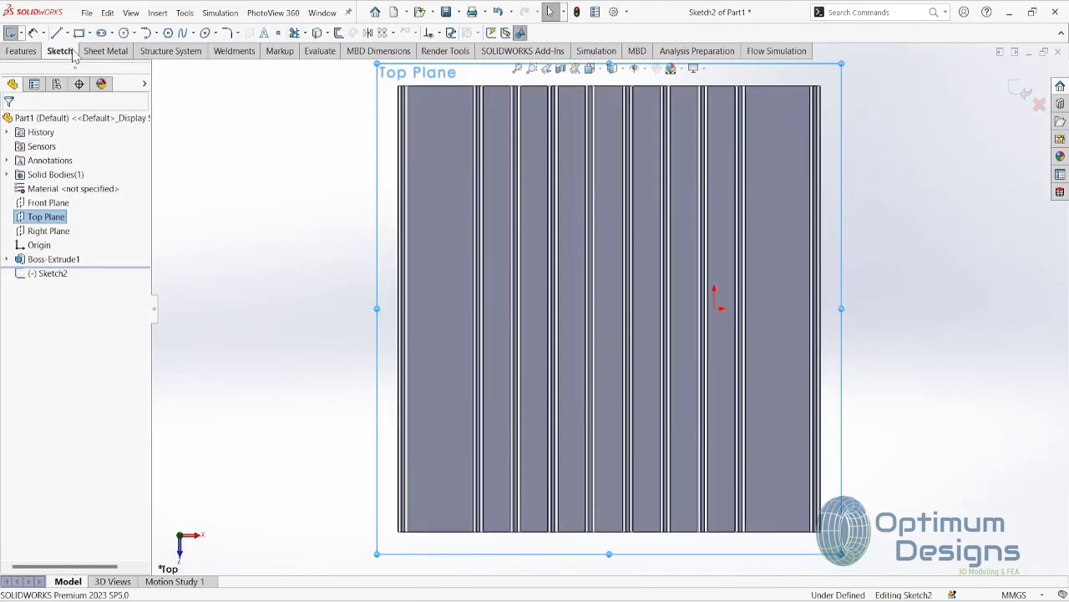
left_click(84, 34)
left_click(67, 33)
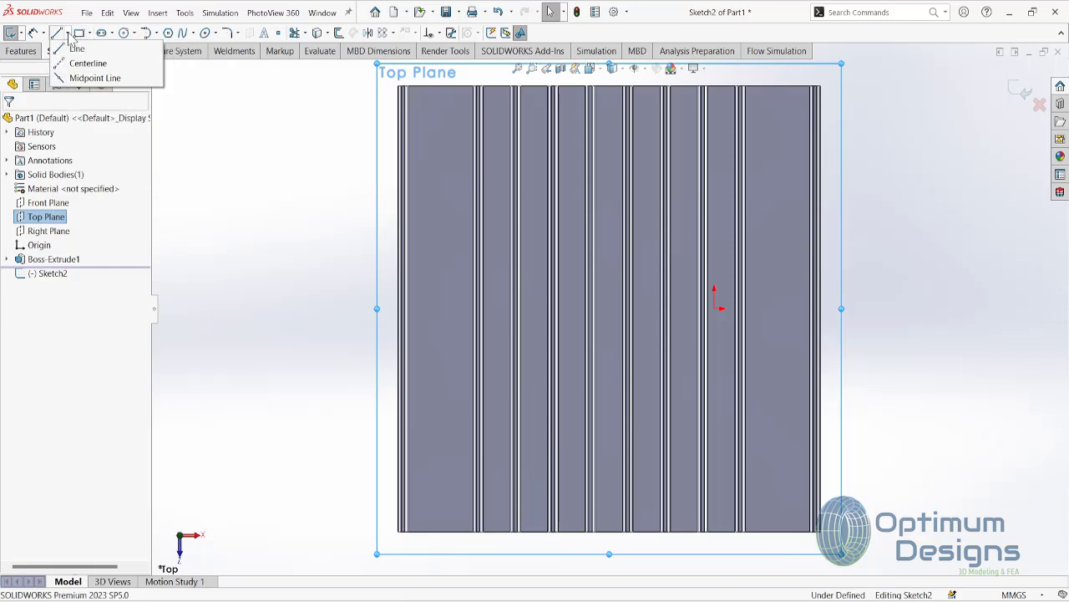
left_click(77, 63)
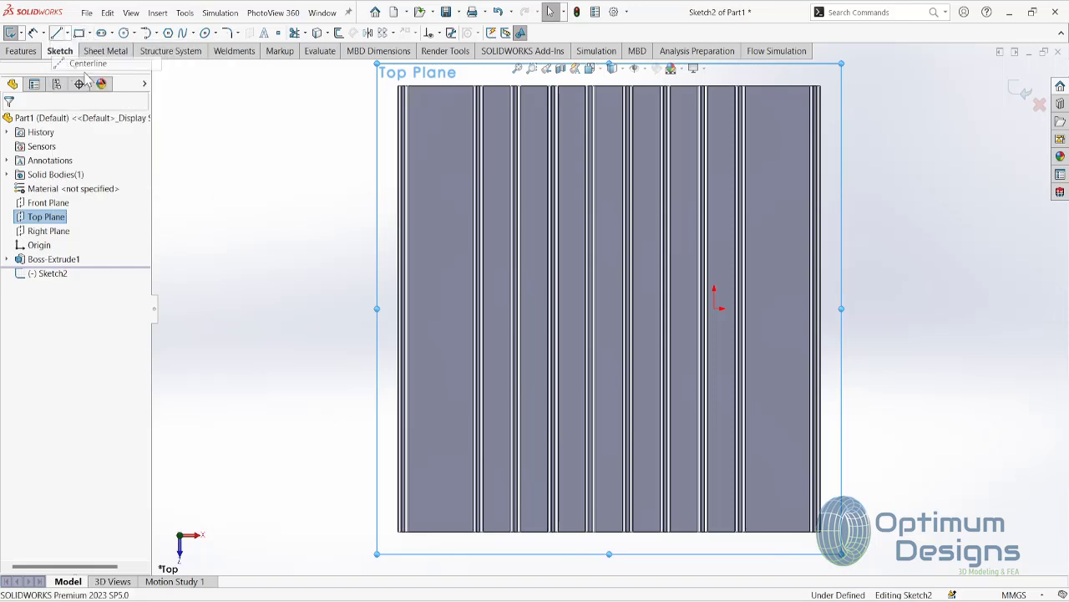
left_click(400, 90)
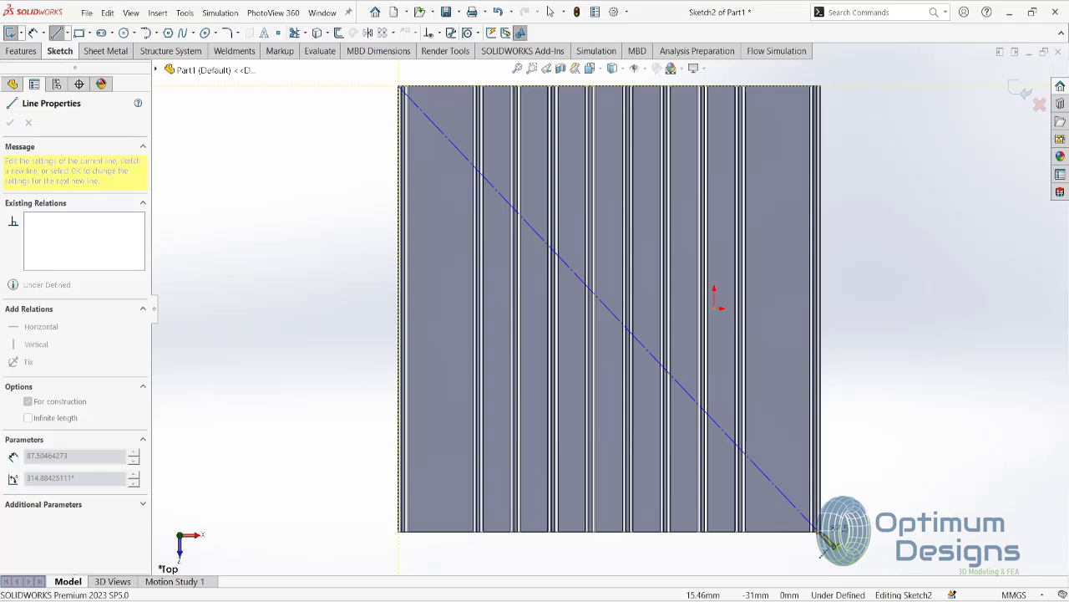
key("ctrl+z")
Step: Draw a horizontal centerline across the part from its left to right edge
left_click(67, 34)
left_click(80, 63)
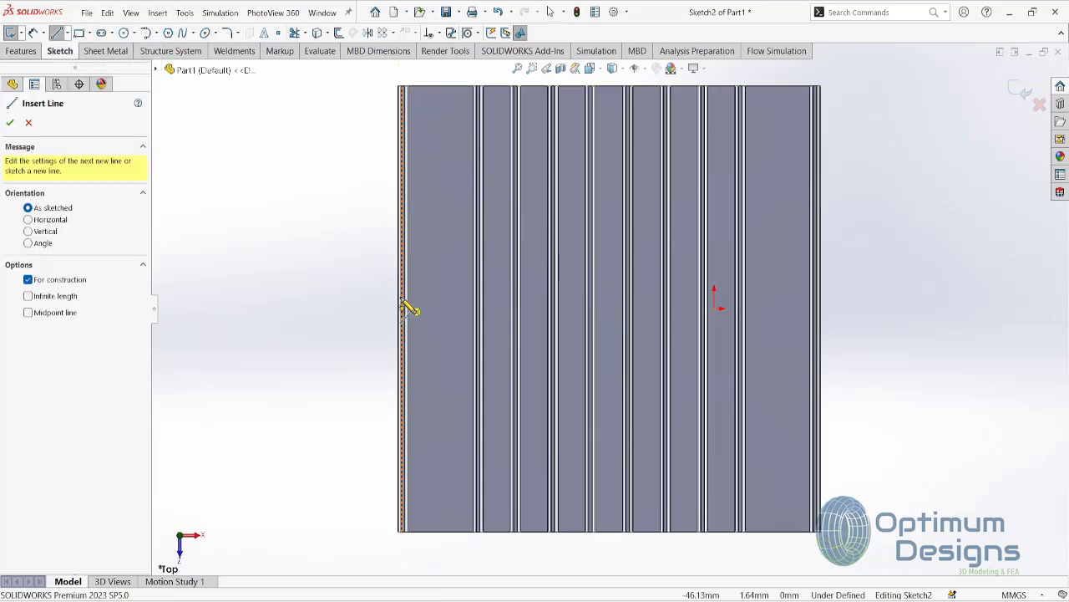
left_click(402, 308)
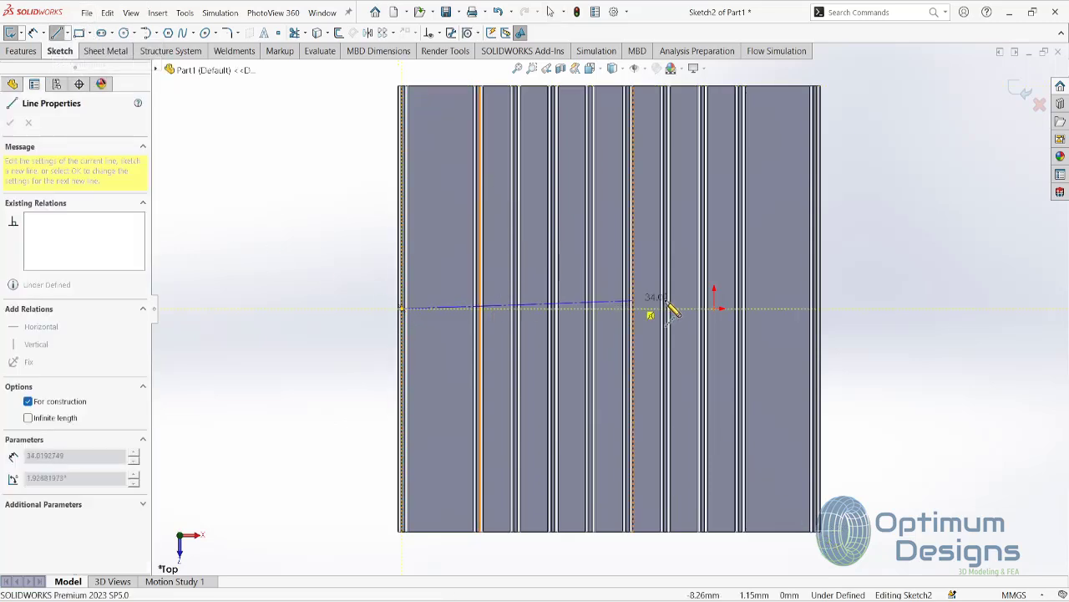
left_click(820, 310)
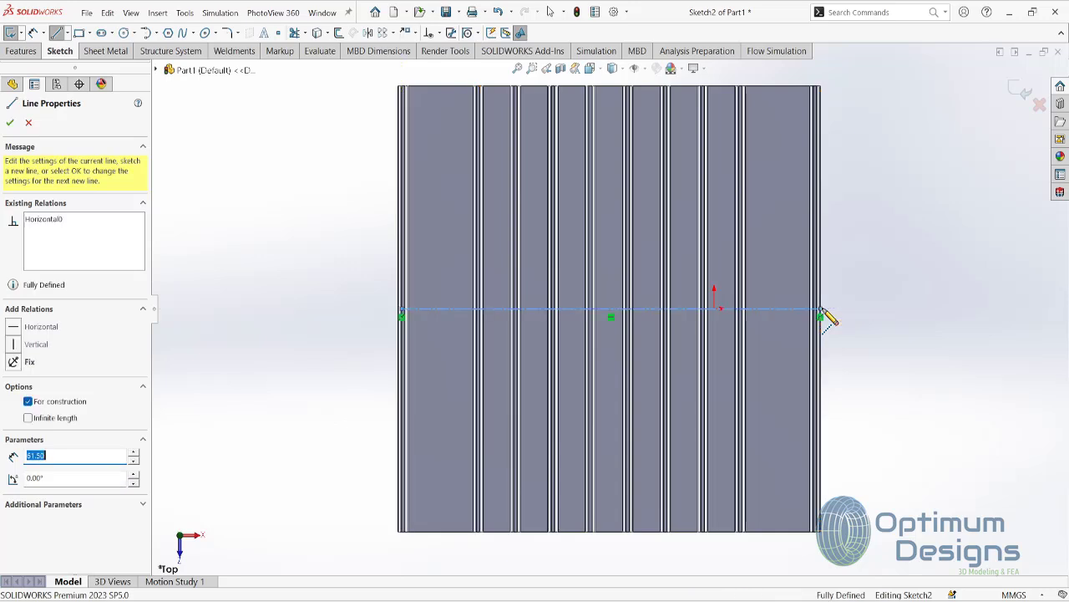
key("Escape")
left_click(67, 34)
left_click(77, 64)
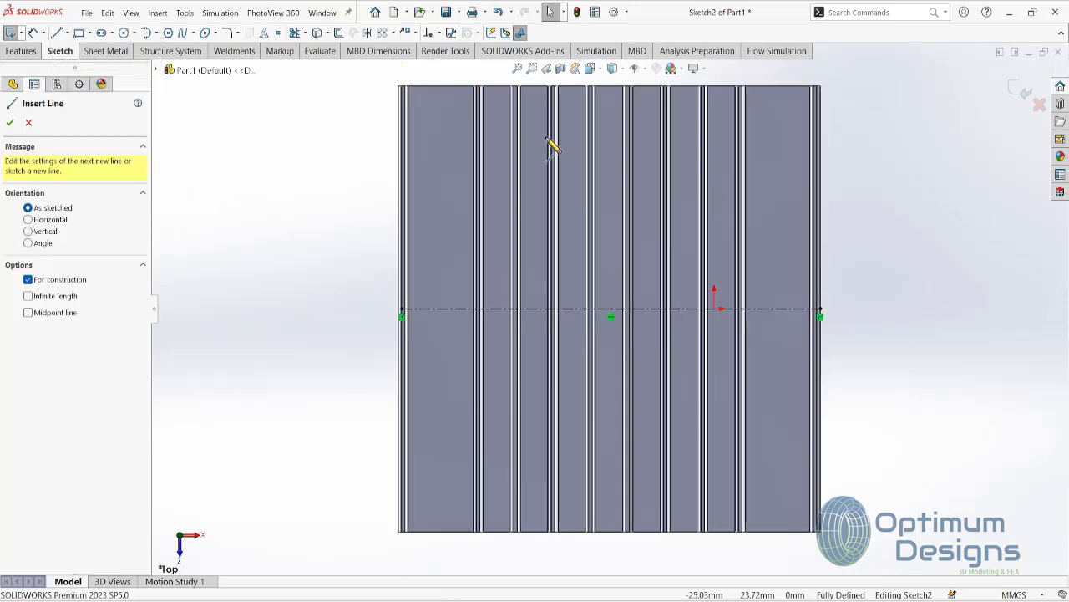
key("f")
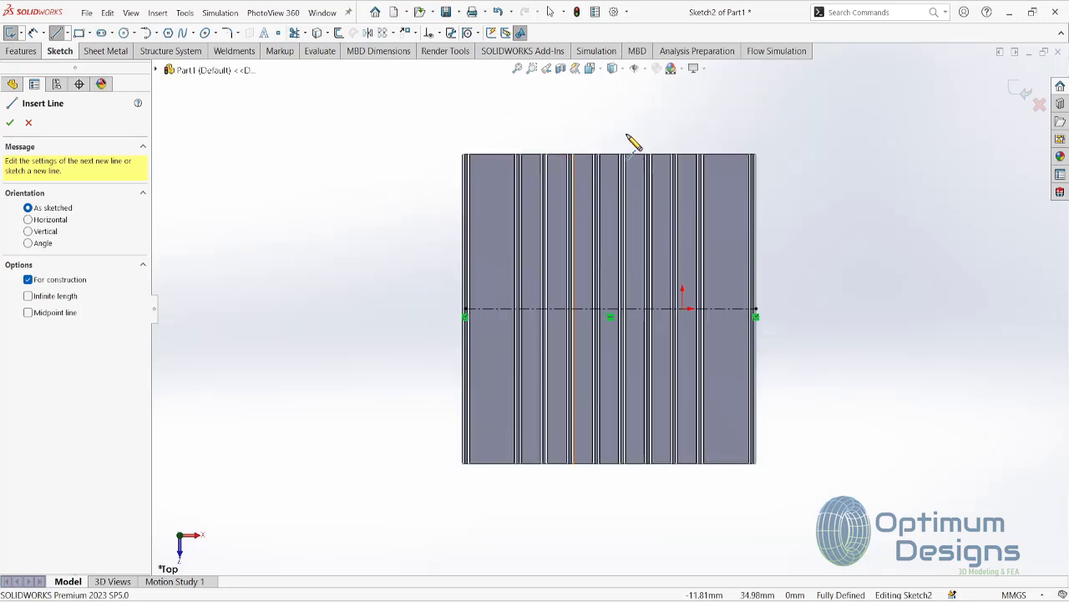
key("Escape")
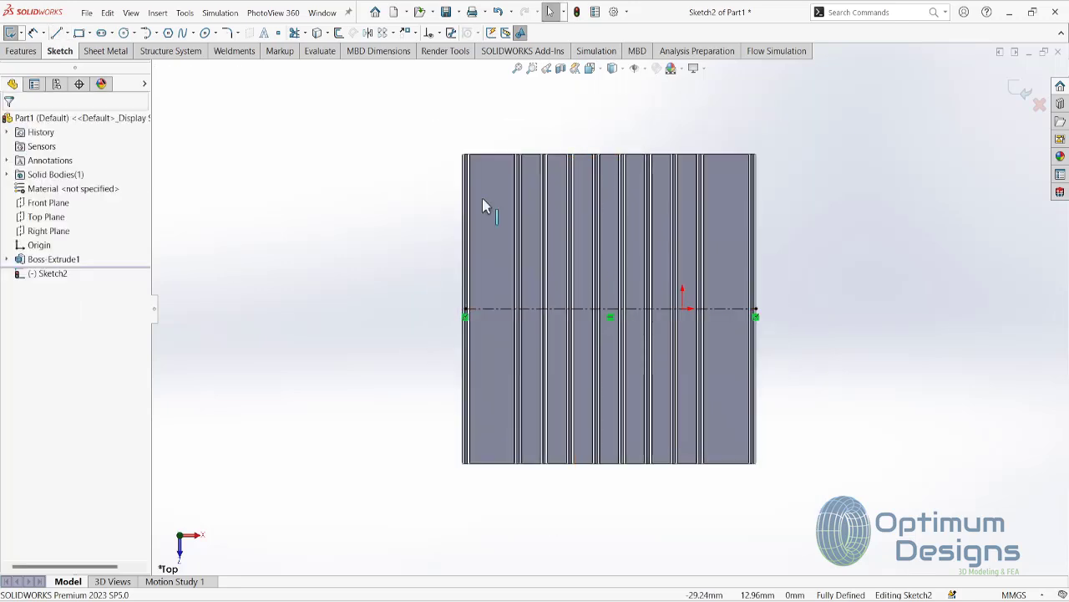
Step: Draw a center rectangle on the centerline midpoint and dimension its top edge 49 mm
left_click(92, 33)
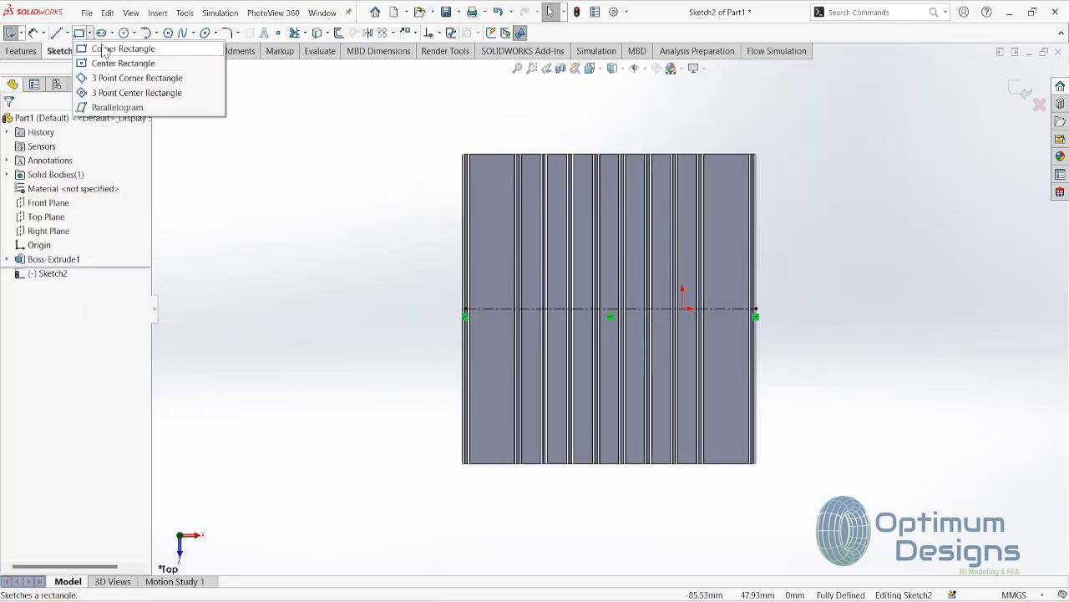
left_click(105, 64)
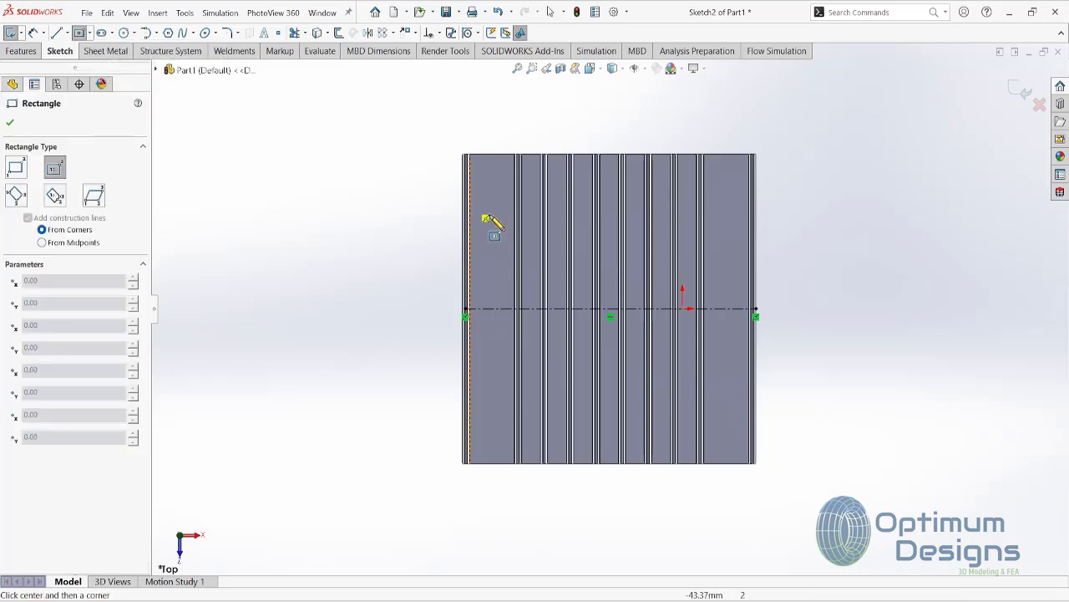
left_click(610, 309)
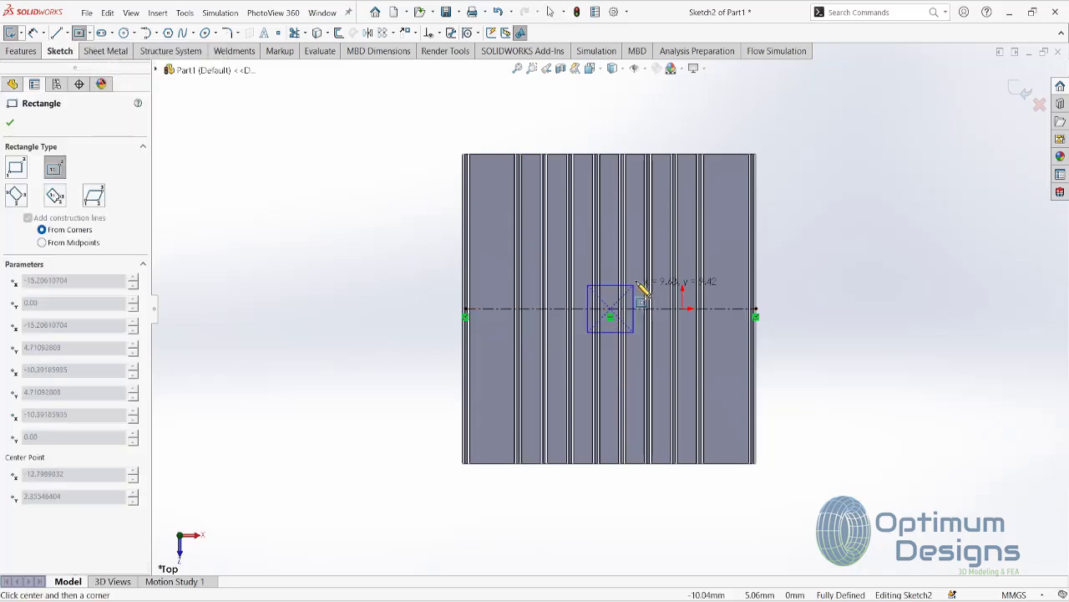
left_click(735, 186)
left_click(32, 33)
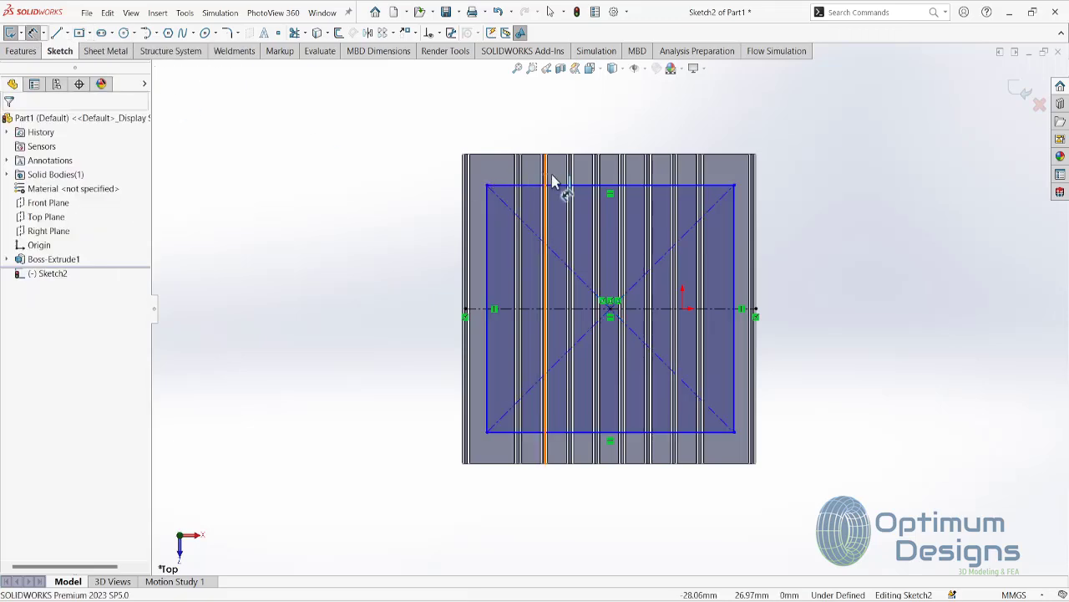
left_click(578, 193)
left_click(590, 121)
type("49")
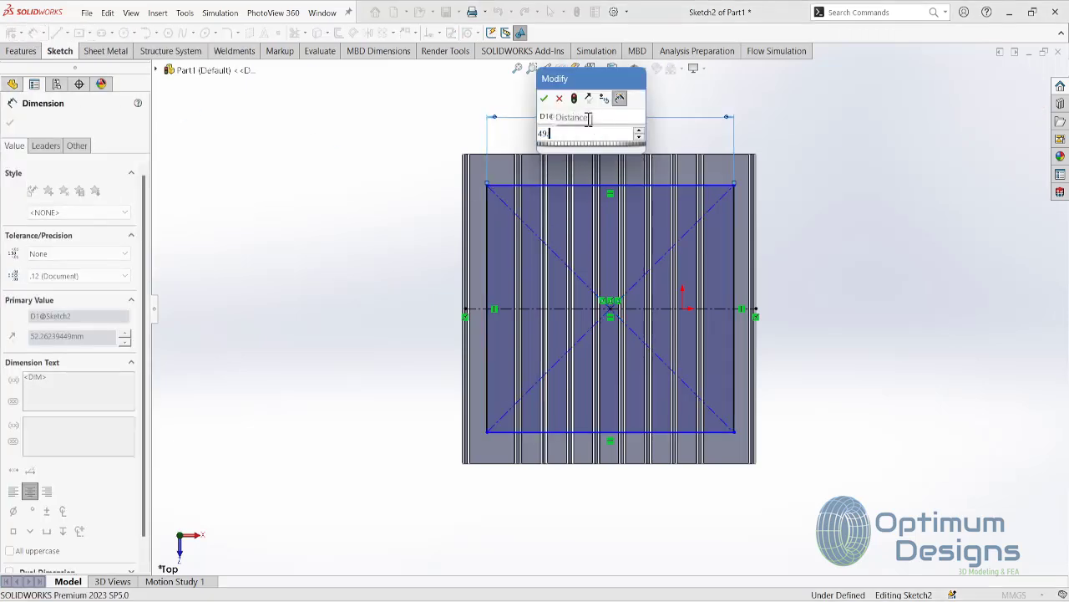
key("Return")
key("Escape")
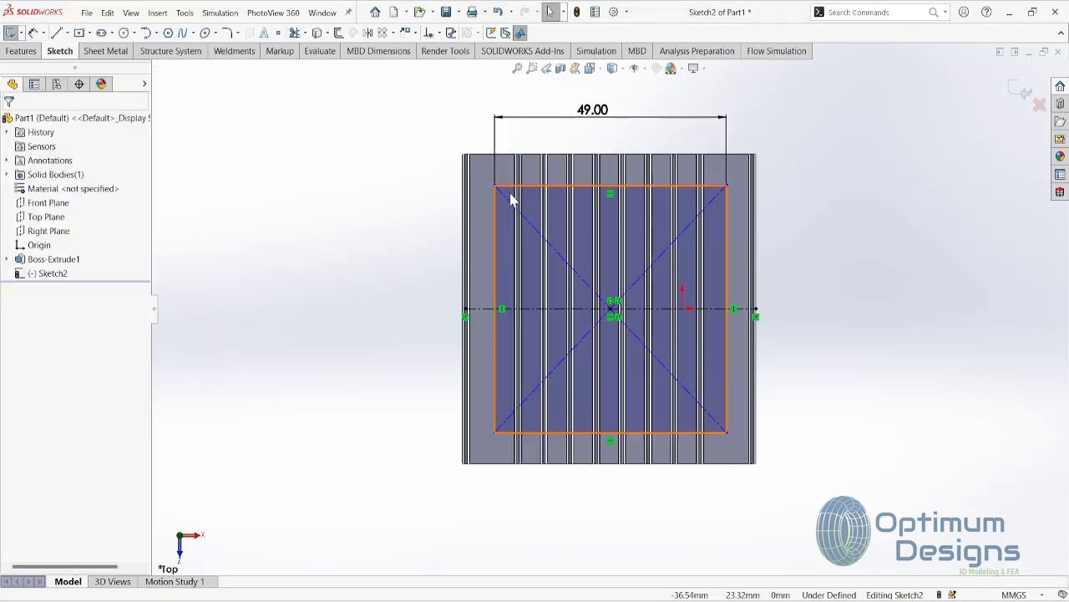
Step: Convert the four rectangle edges to construction geometry
left_click(509, 195)
left_click(28, 481)
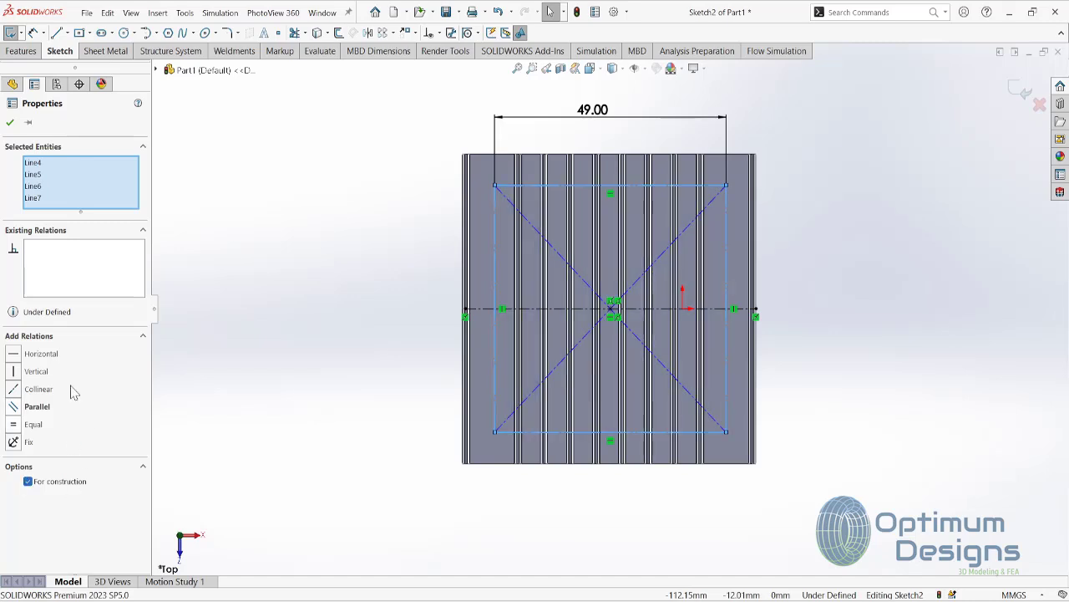
left_click(13, 125)
Step: Set up a Hole Wizard hole: ISO, CTSK Flat ISO 7046-1, size M3, Through All
left_click(158, 13)
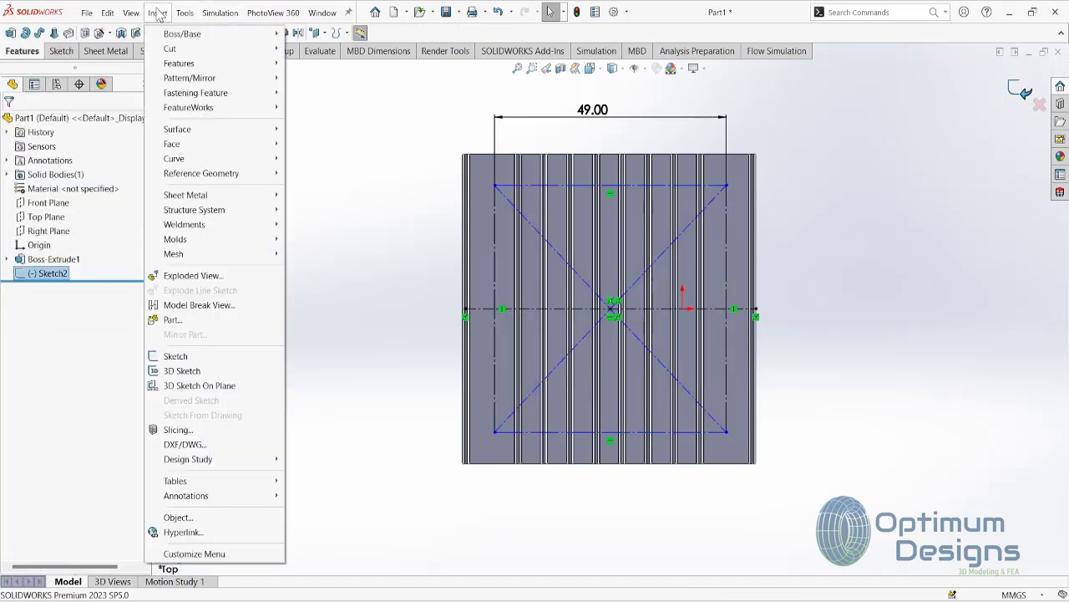
left_click(306, 119)
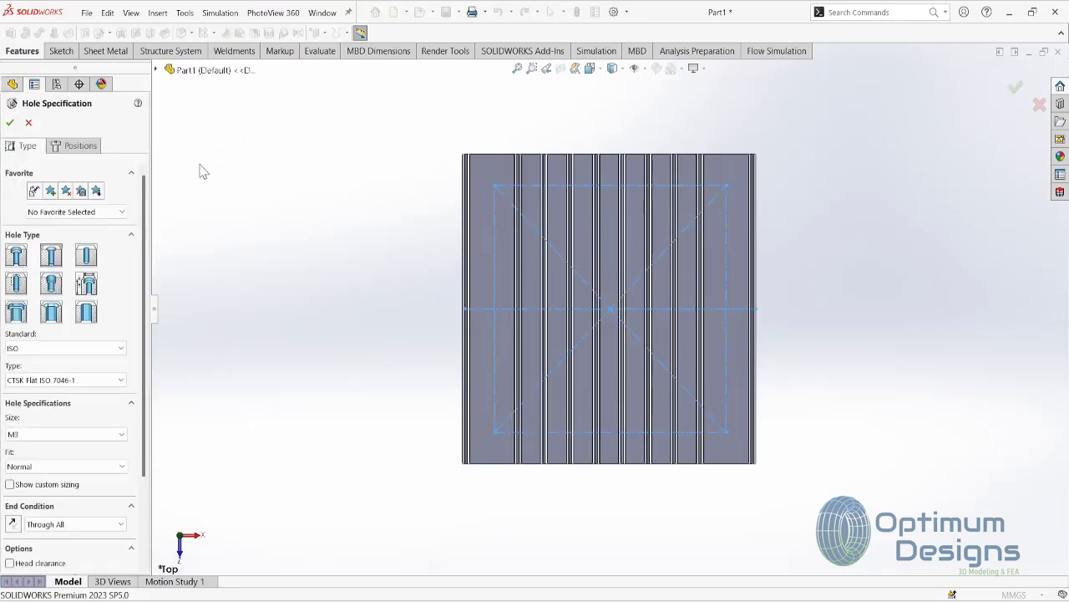
left_click(58, 351)
left_click(50, 389)
left_click(50, 379)
left_click(48, 420)
left_click(48, 432)
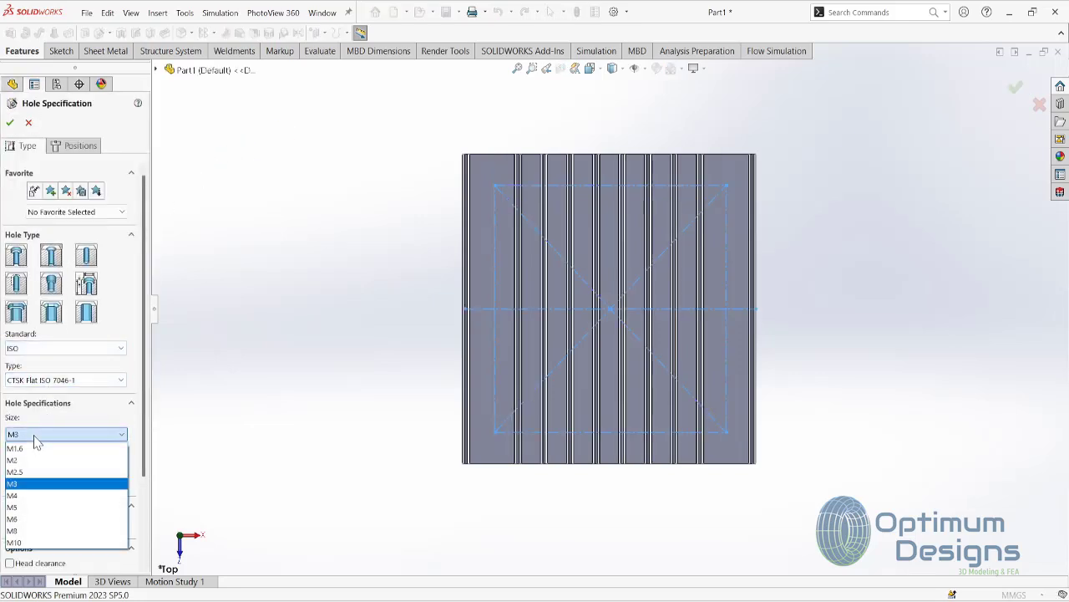
left_click(21, 485)
Step: Place the holes at the rectangle corners on the base face, then view the part isometrically
left_click(80, 146)
left_click(500, 184)
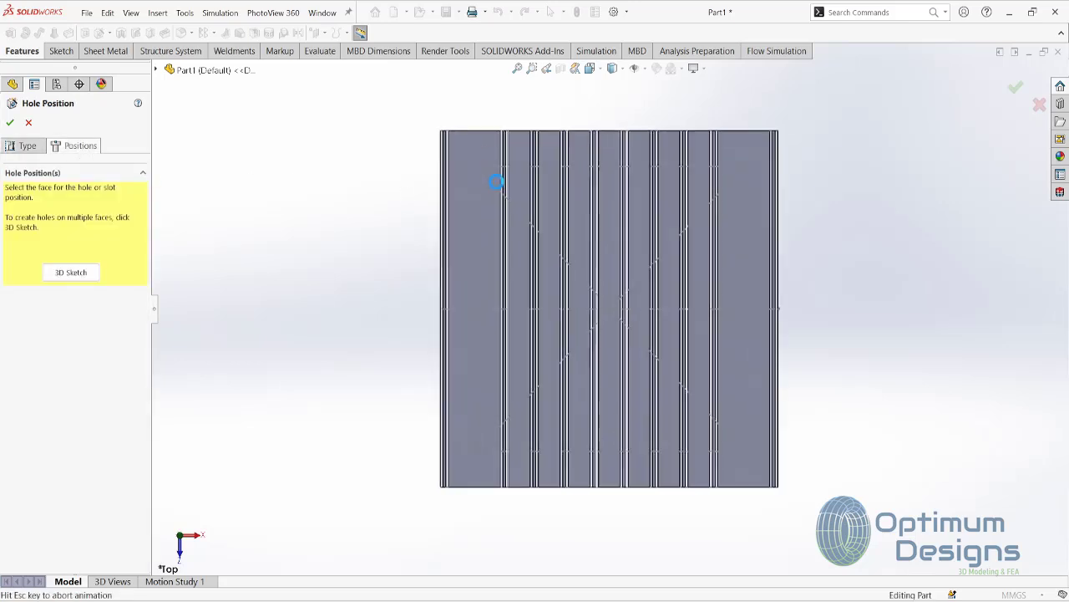
left_click(444, 131)
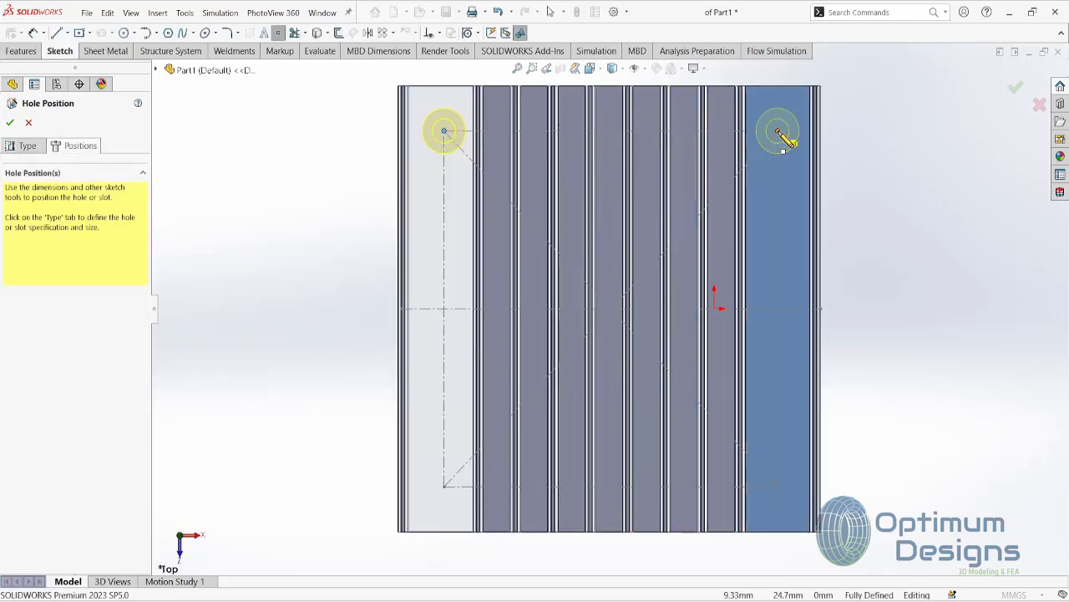
left_click(777, 131)
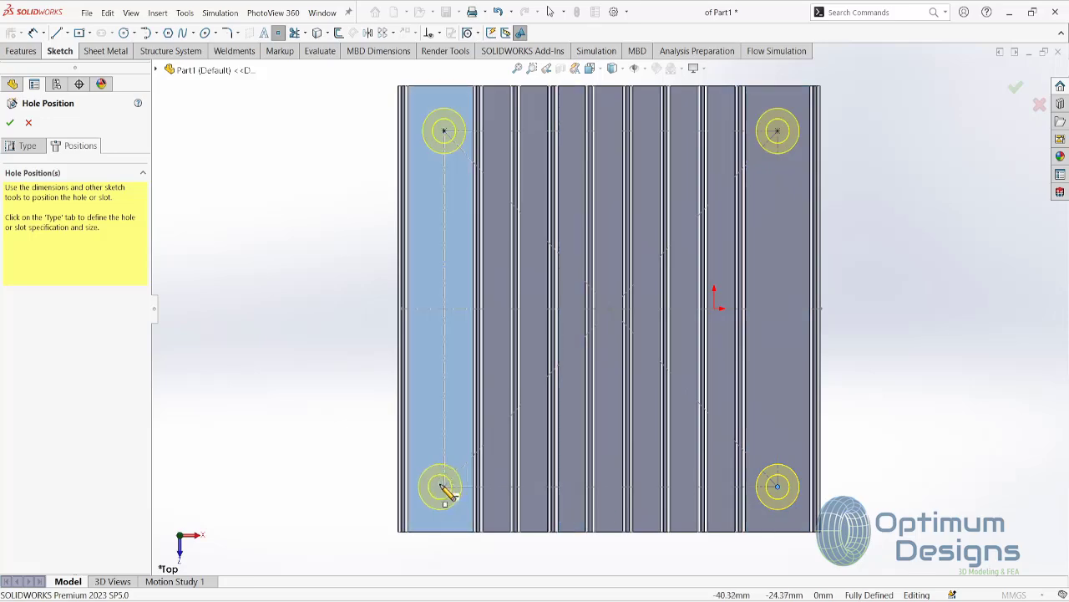
key("Return")
key("f")
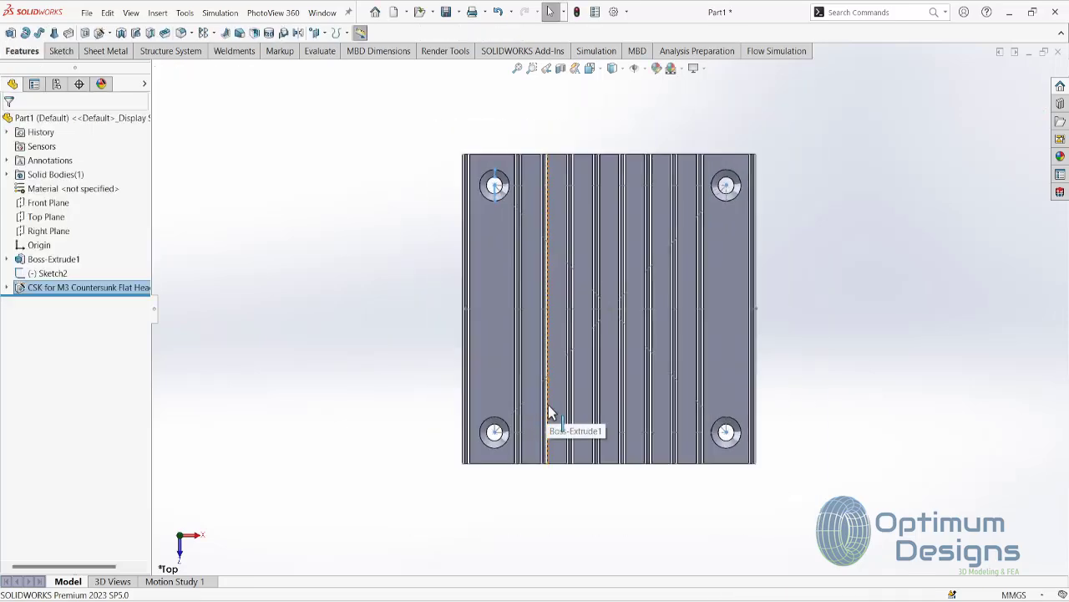
key("space")
left_click(577, 500)
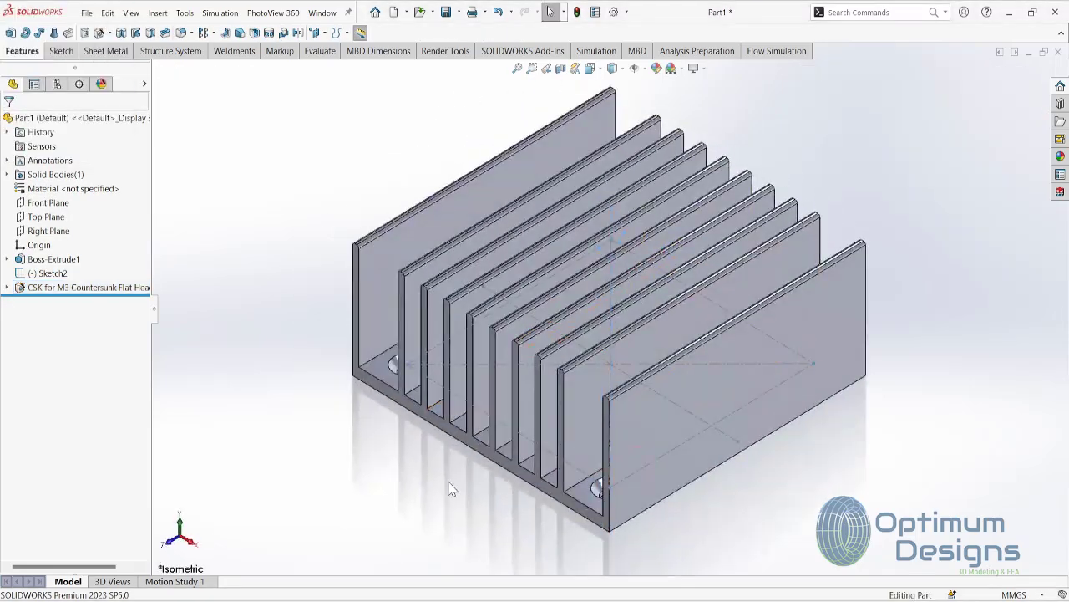
Step: Hide Sketch2 and view the heat sink from the Bottom to check the holes
right_click(457, 397)
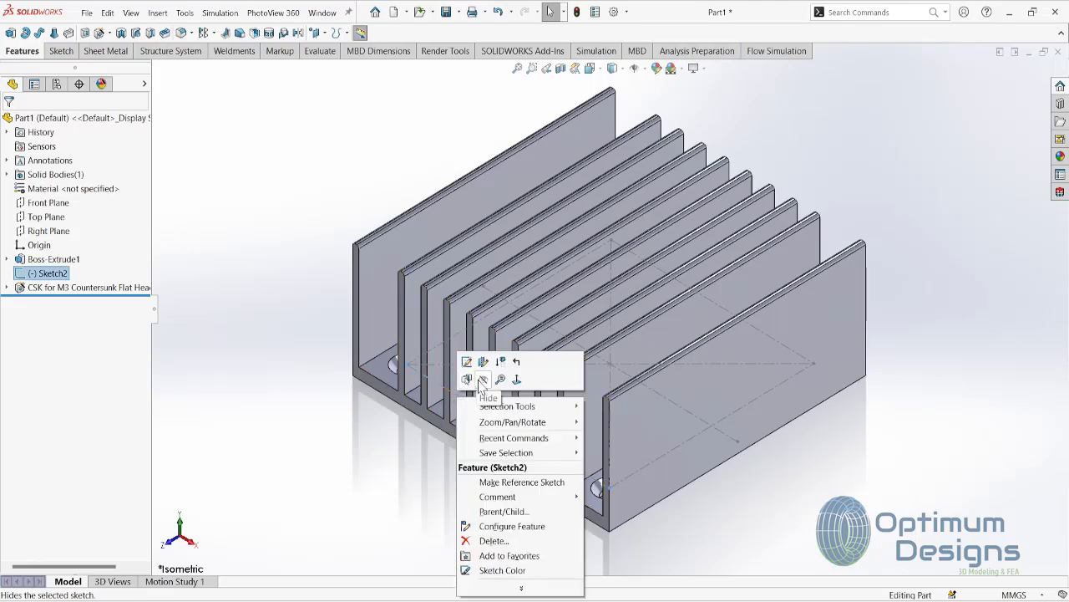
left_click(480, 381)
key("space")
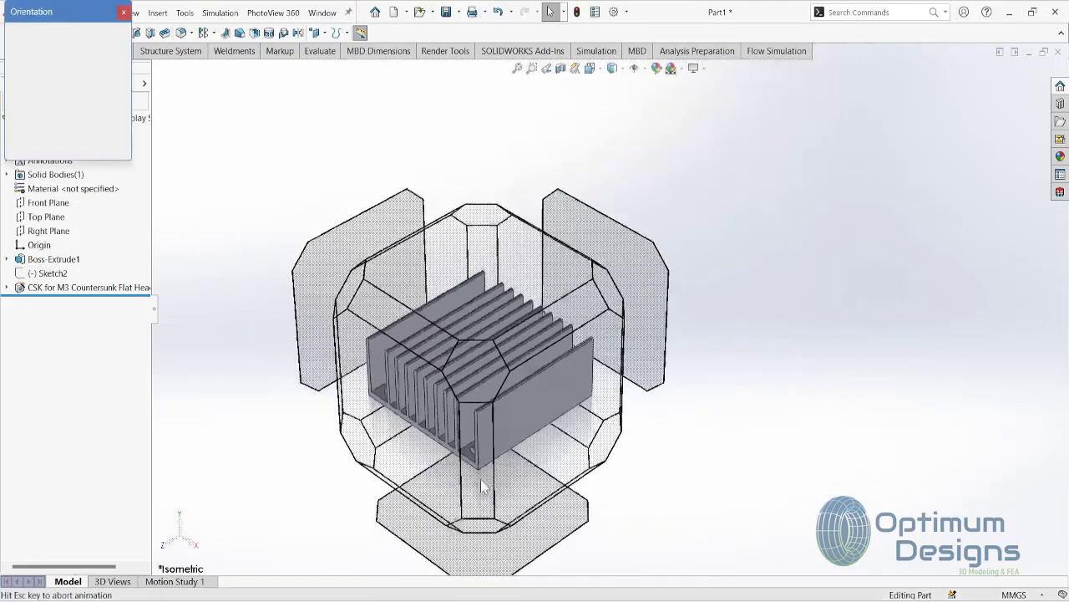
left_click(463, 323)
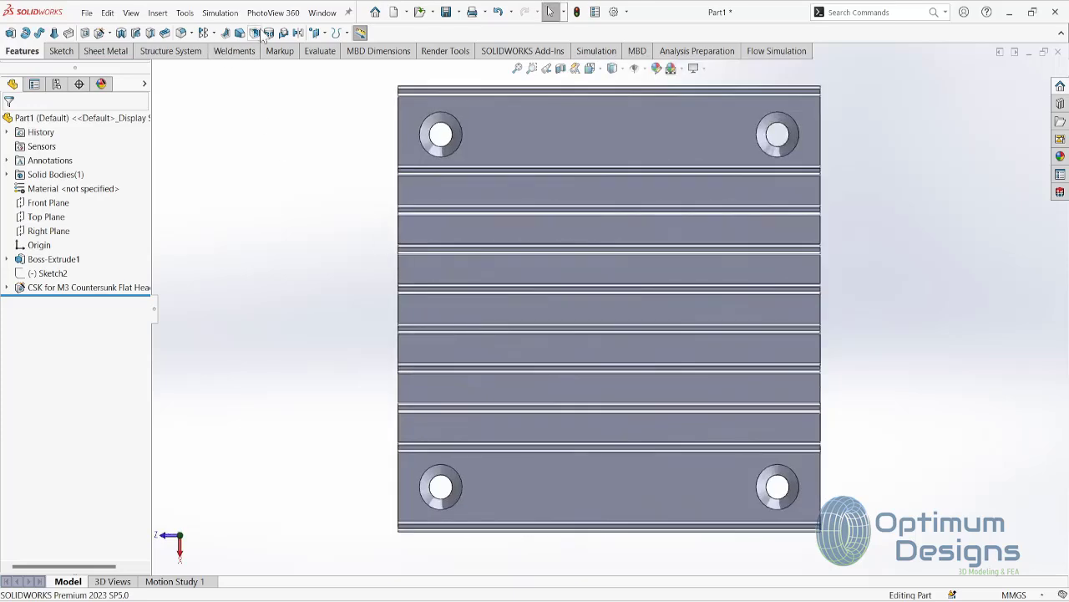
Step: Save the part as fins1.SLDPRT and begin a new document
left_click(447, 12)
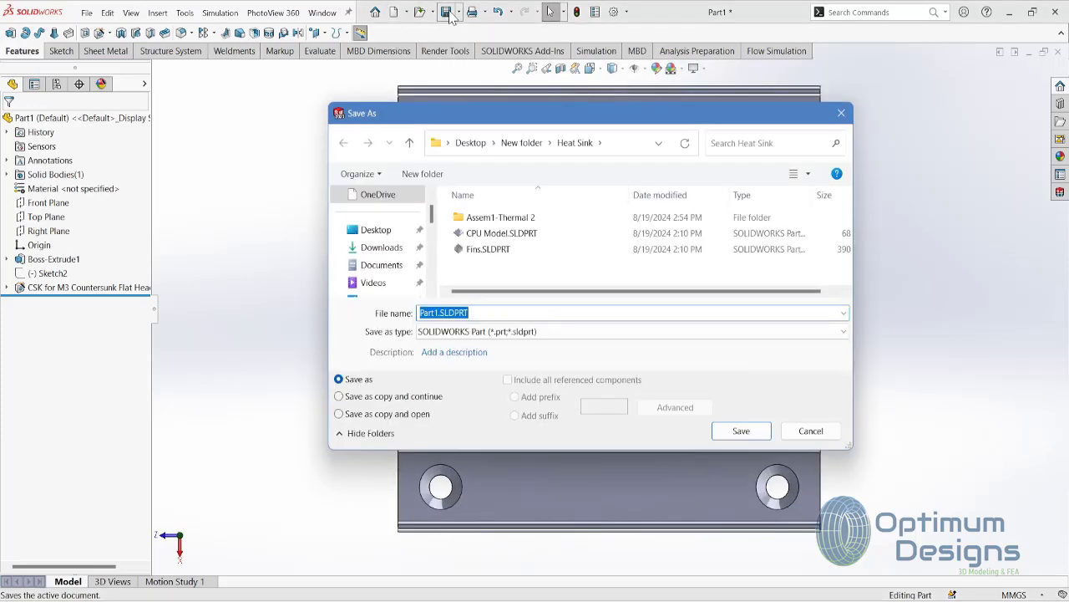
type("fins1")
key("Return")
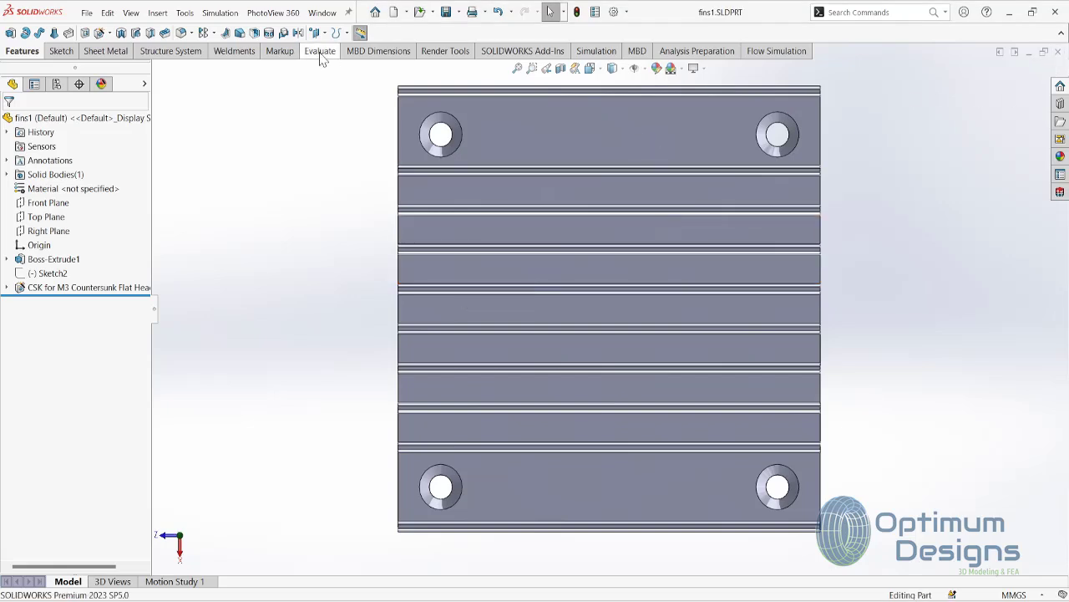
left_click(394, 16)
Step: Create a new part and start a sketch on its Top Plane
left_click(824, 415)
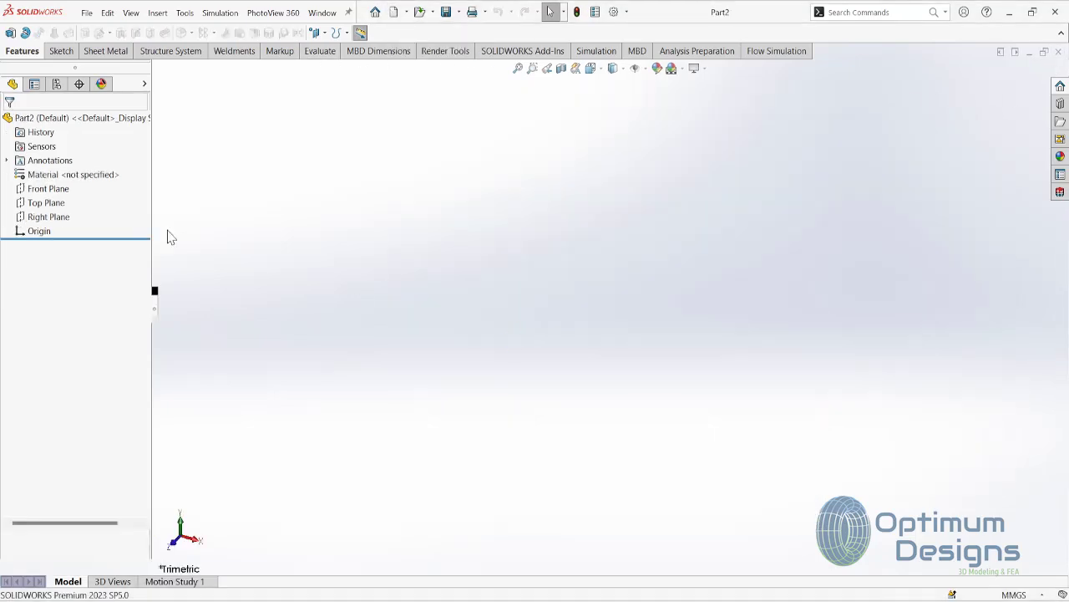
left_click(51, 202)
left_click(91, 178)
right_click(48, 203)
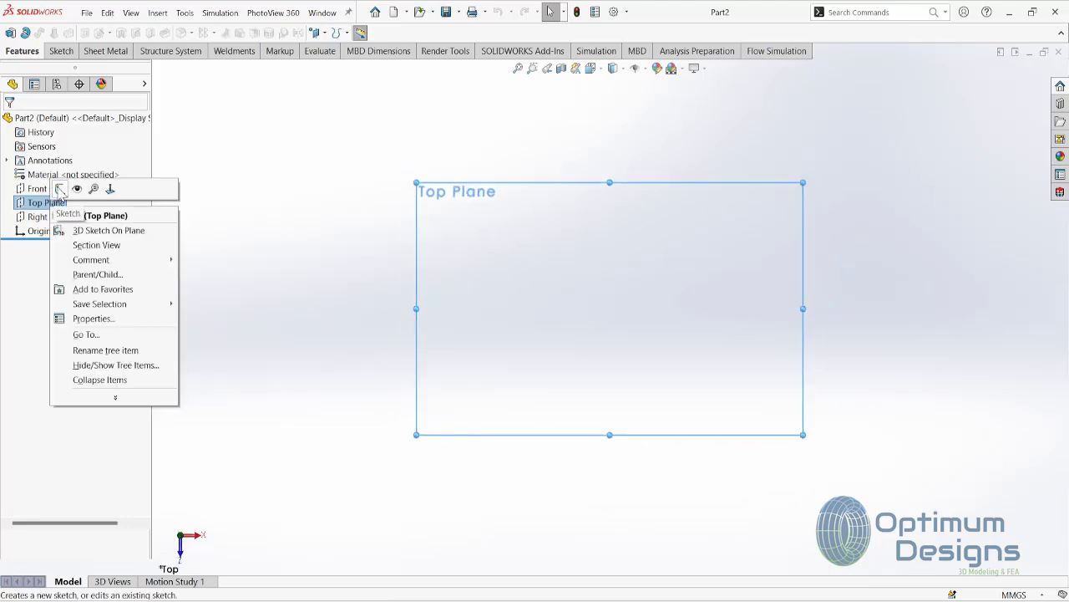
left_click(59, 185)
Step: Draw a center rectangle from the origin and dimension its top edge (147.13 mm)
left_click(79, 32)
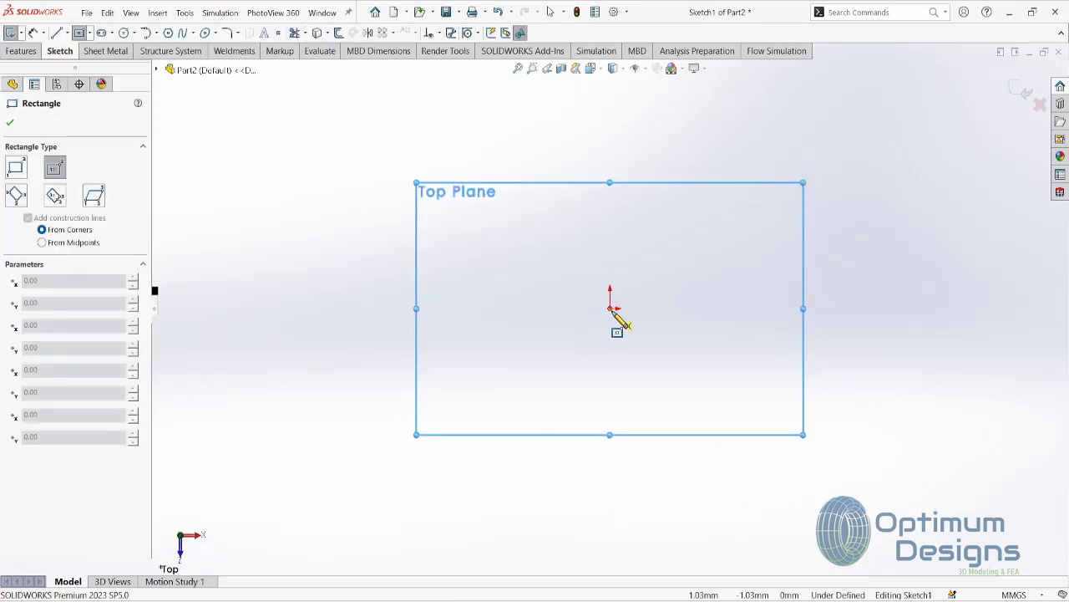
left_click(610, 308)
left_click(770, 178)
left_click(32, 32)
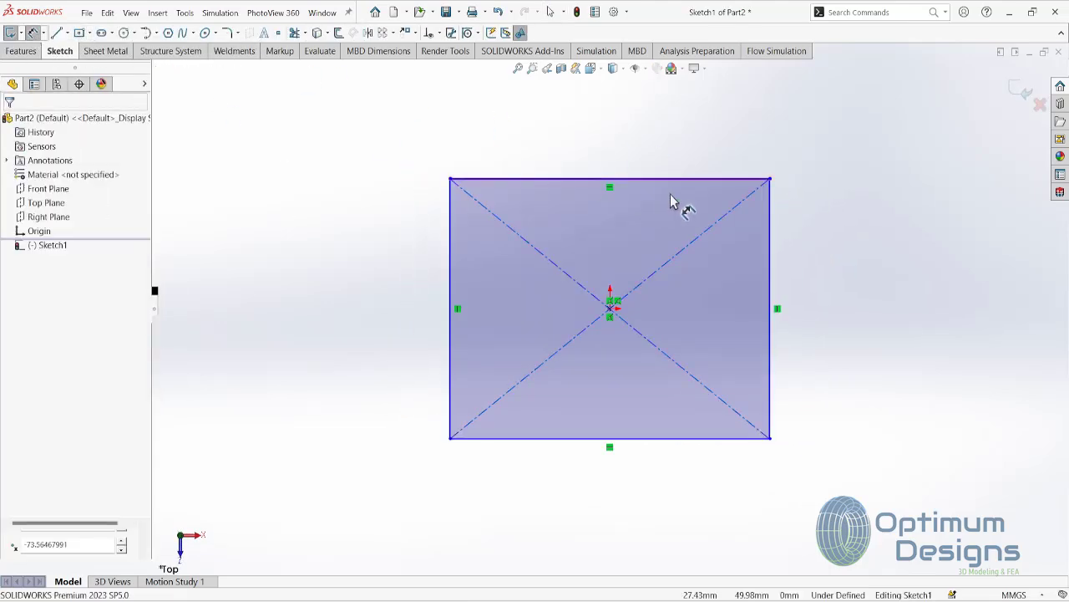
left_click(639, 178)
left_click(633, 163)
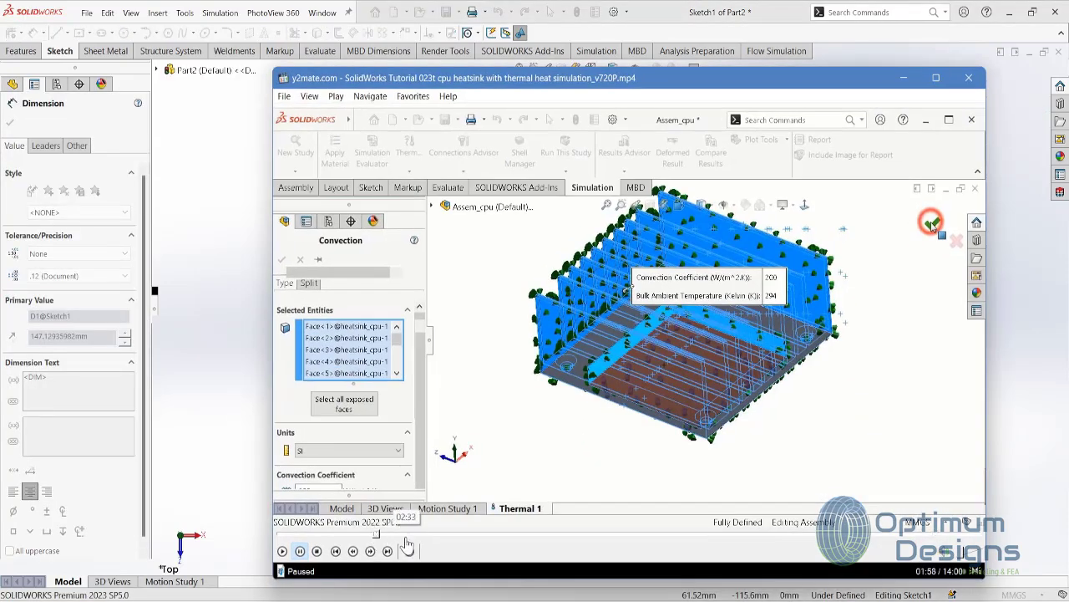
Step: Skim the reference tutorial video for the sketch steps, then close it
left_click_drag(407, 539, 431, 539)
left_click(496, 539)
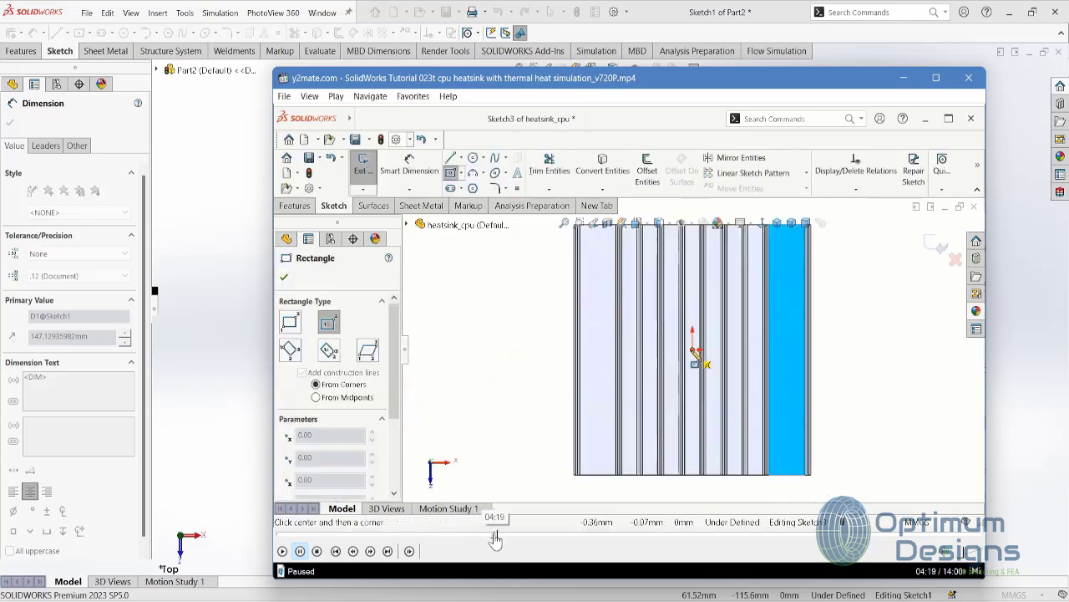
left_click_drag(518, 538, 563, 538)
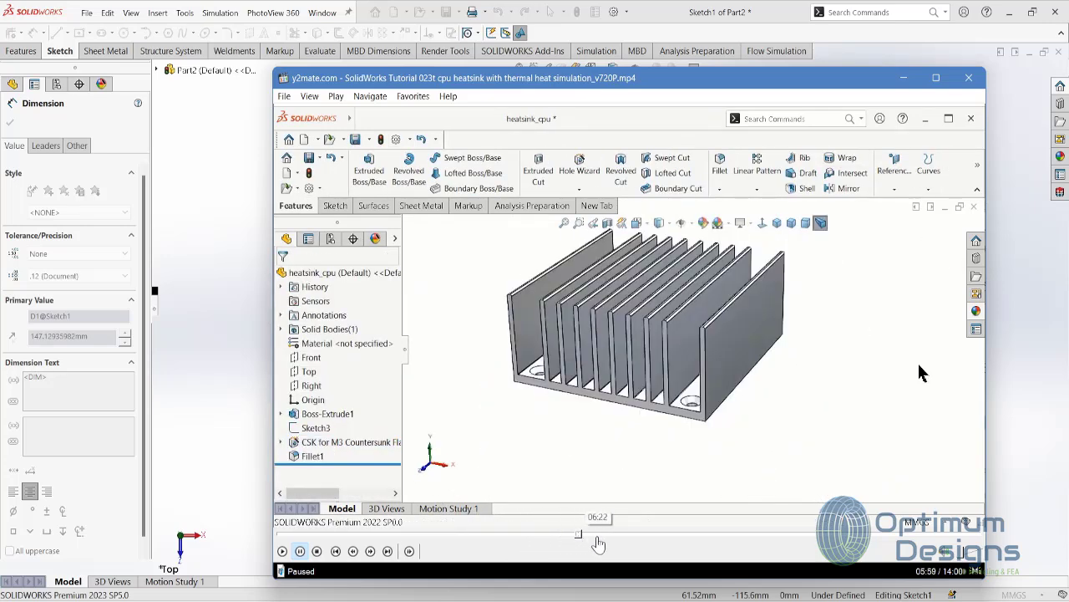
left_click(597, 538)
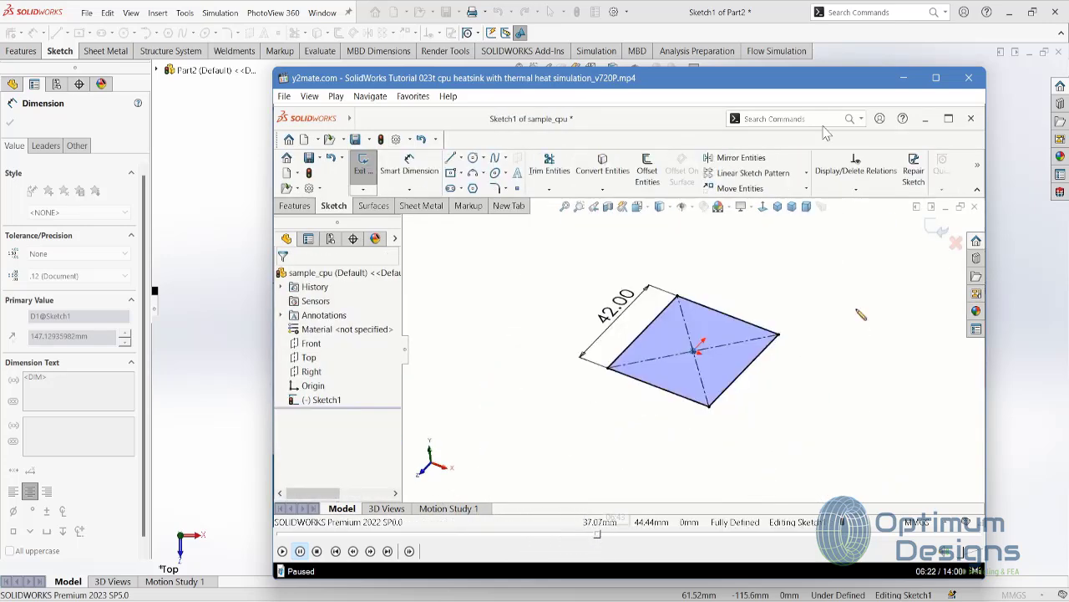
left_click(903, 78)
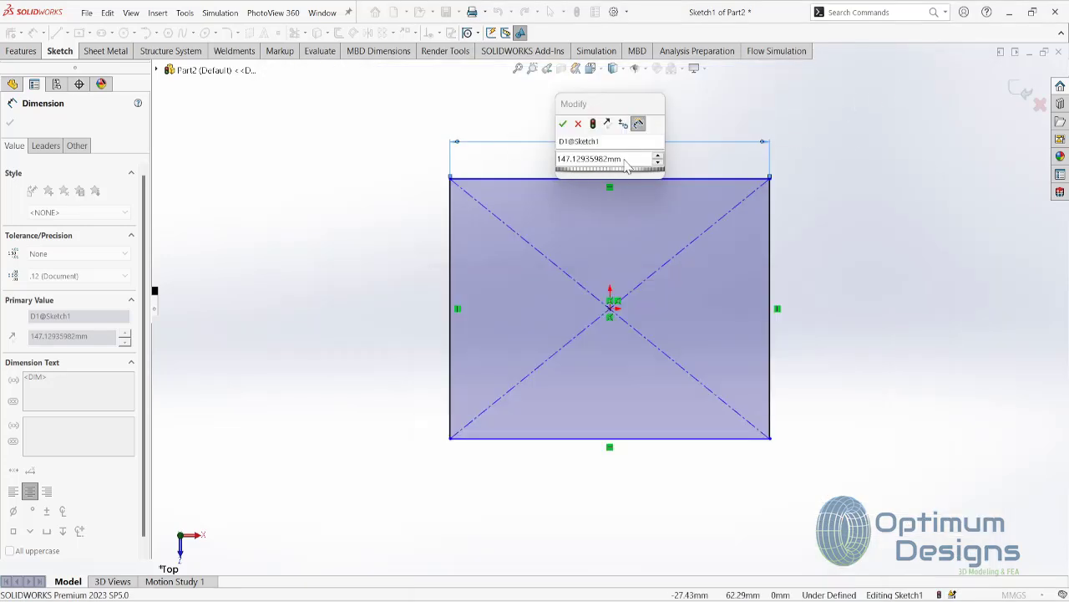
Step: Make the rectangle a 42 × 42 mm square by setting width and left-edge height
type("42")
key("Return")
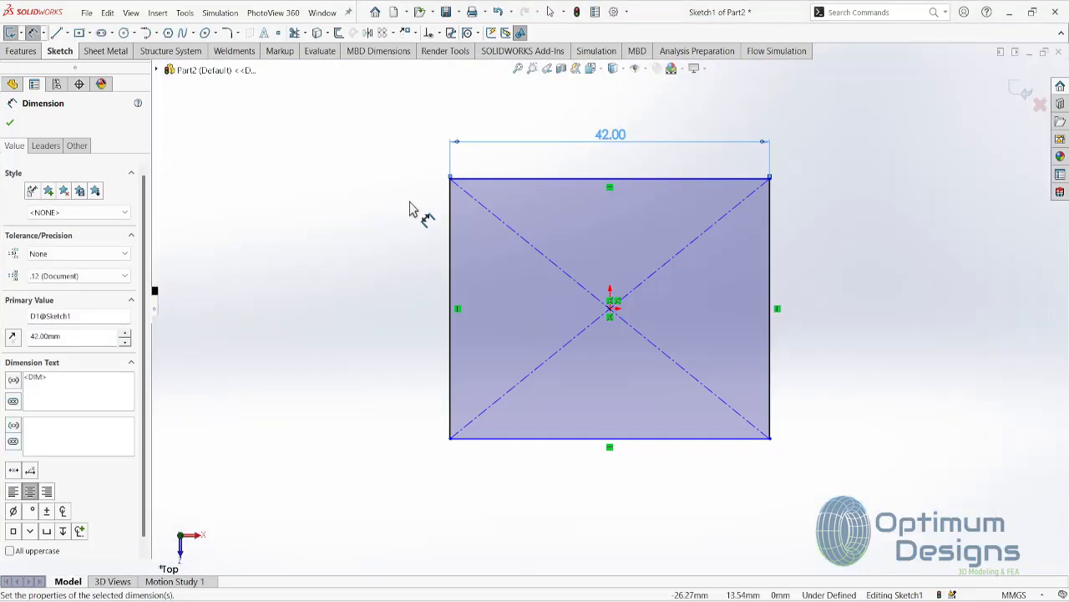
left_click(449, 235)
left_click(403, 242)
type("42")
key("Return")
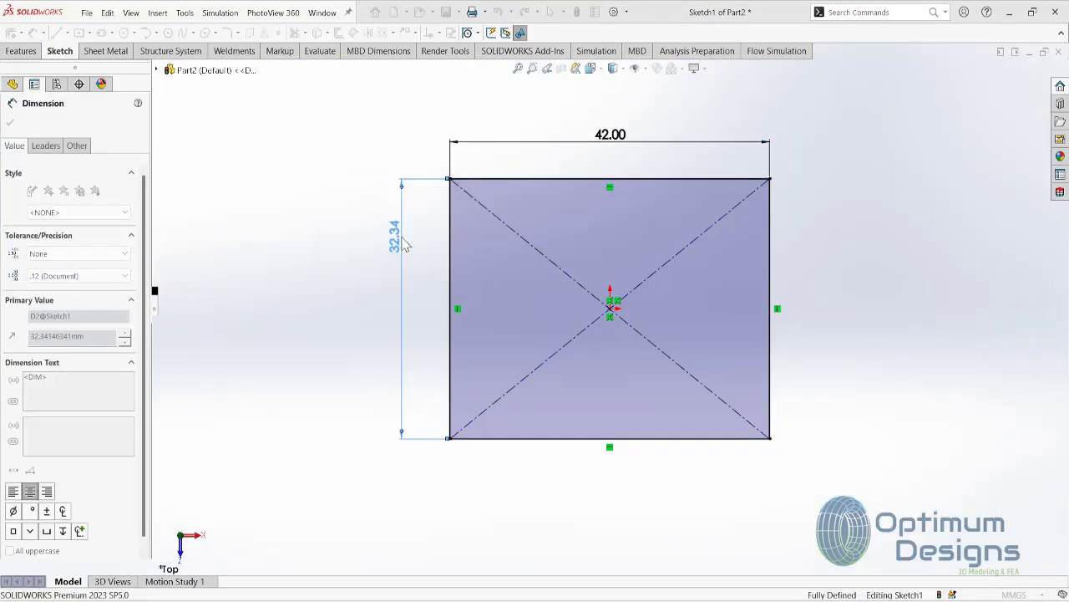
Step: Extrude the square 6 mm Mid Plane into a solid slab and begin saving it
left_click(21, 51)
left_click(13, 32)
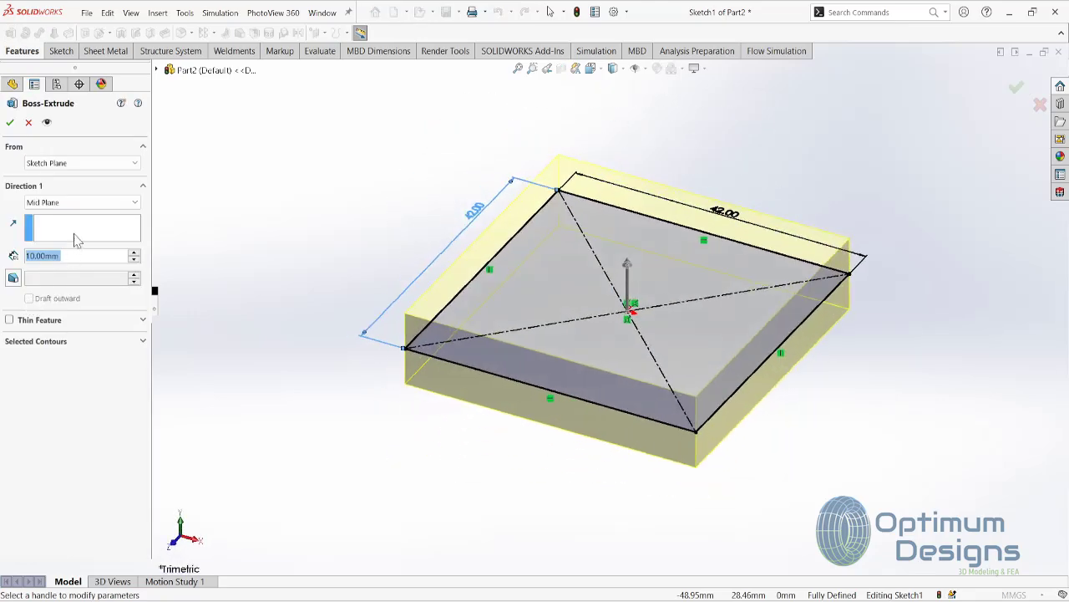
left_click(82, 202)
left_click(80, 266)
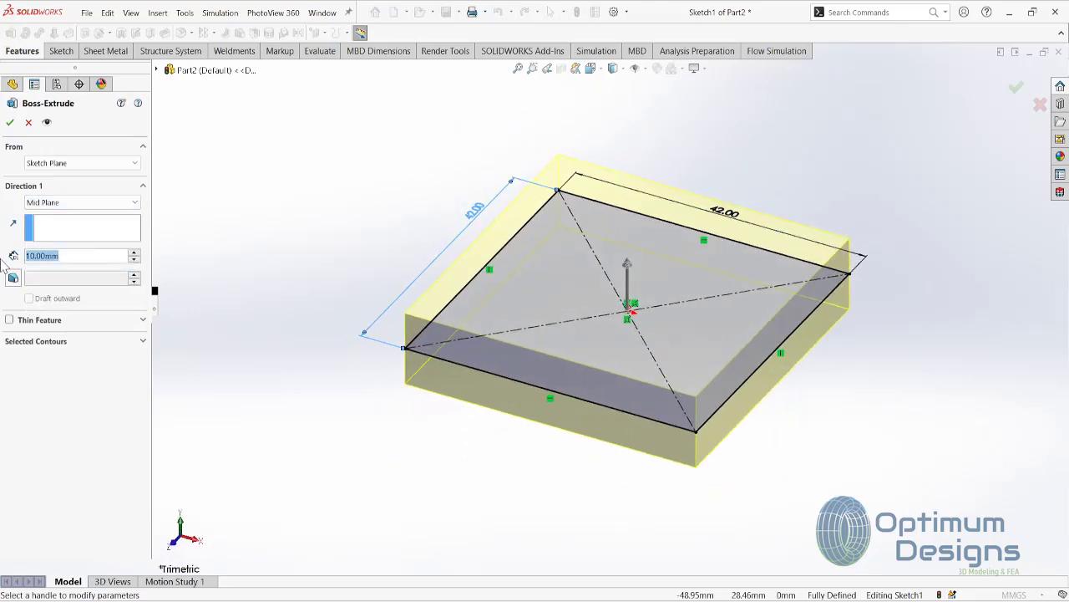
type("6")
key("Return")
left_click(10, 123)
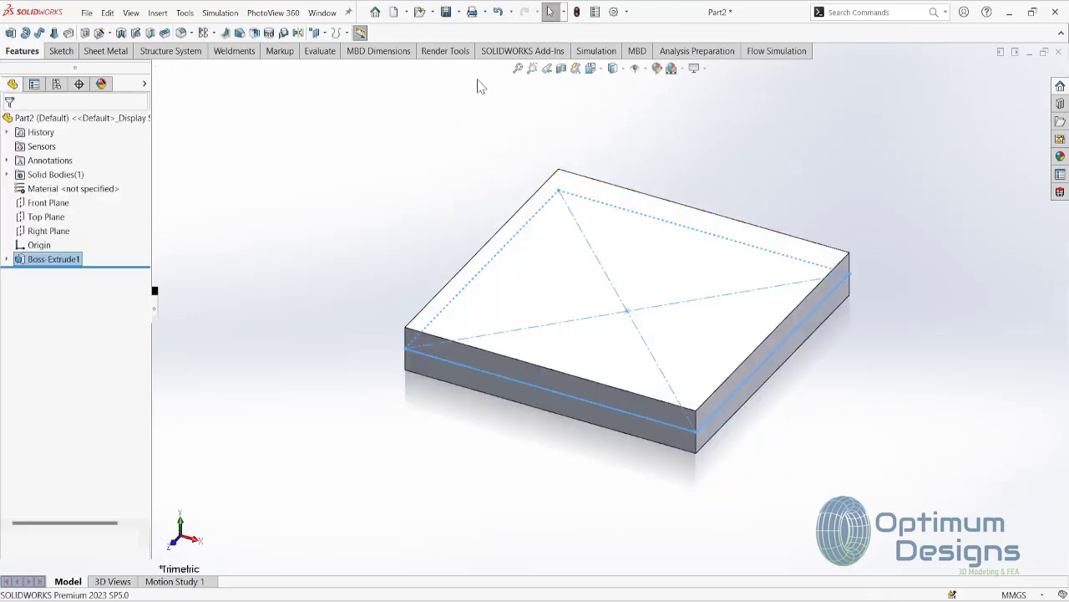
left_click(447, 15)
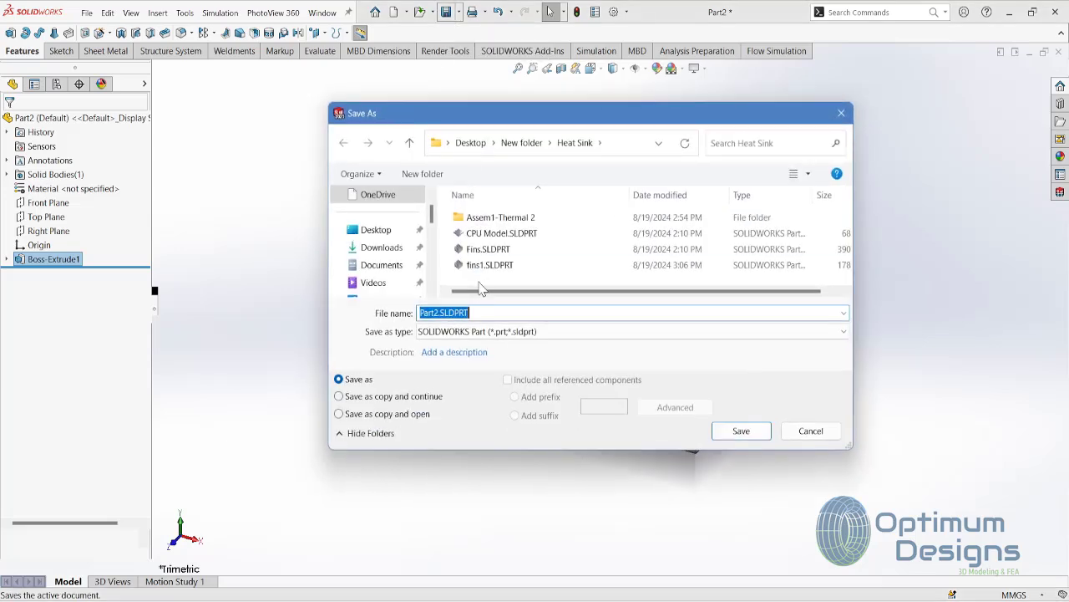
Step: Save the part as Cpu-Model-2 and build a new assembly containing it and fins1
type("C")
type(" -2")
key("Return")
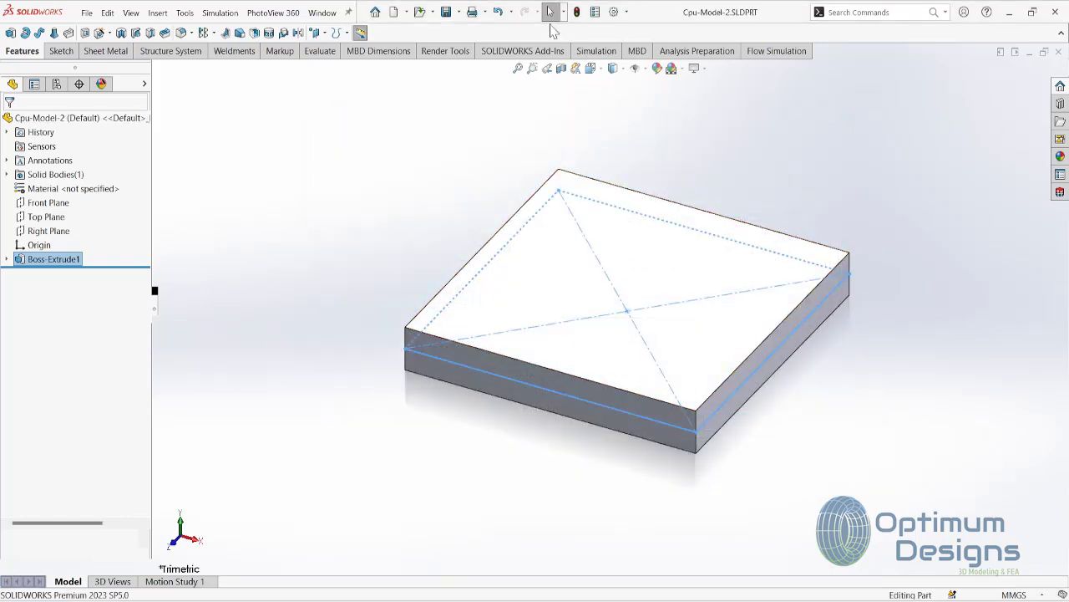
left_click(403, 12)
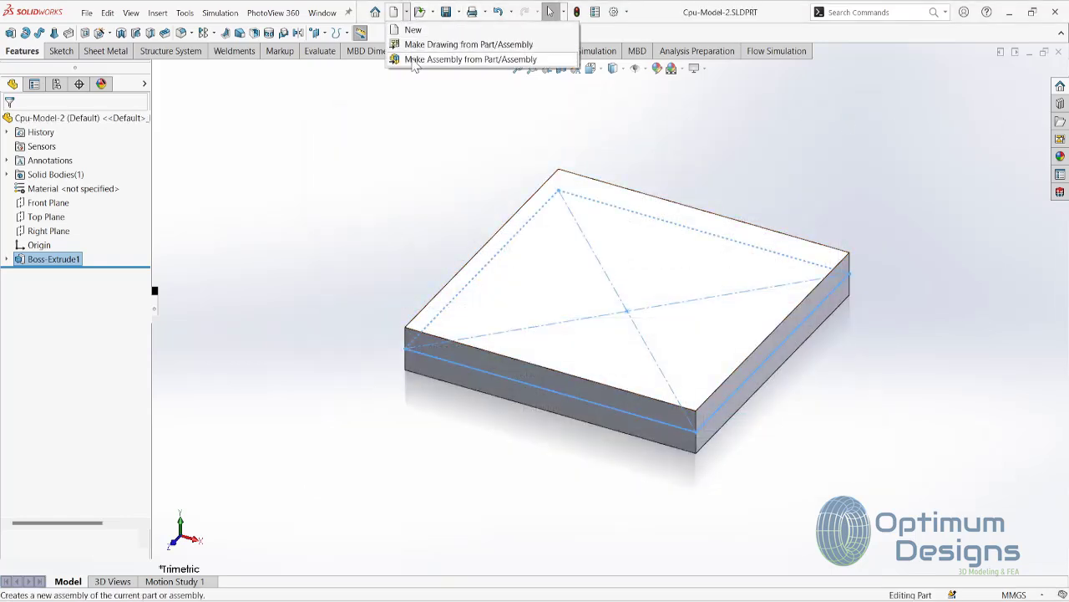
left_click(414, 57)
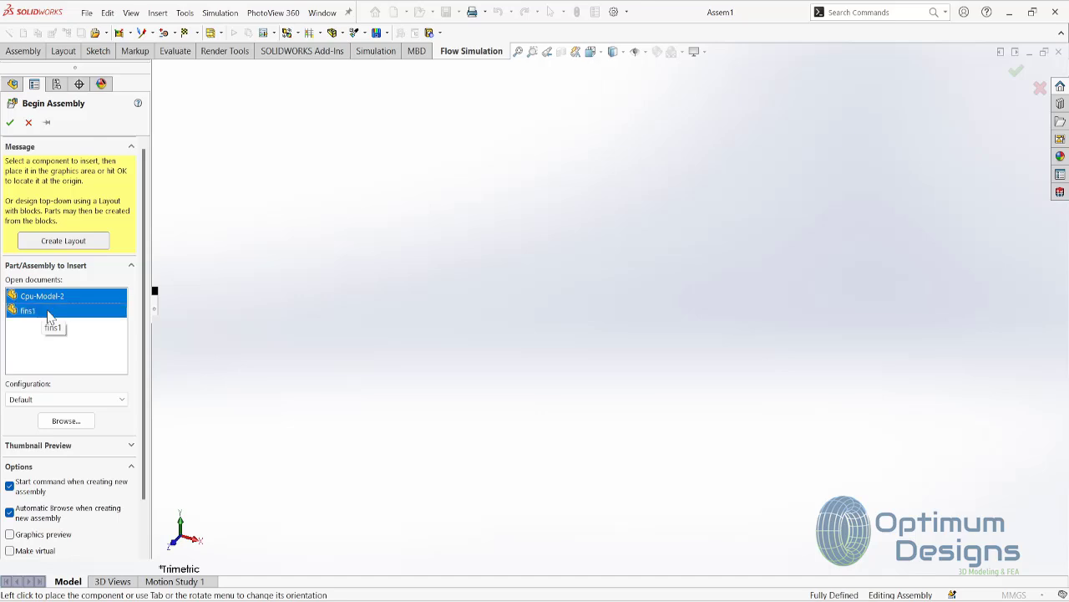
left_click(522, 302)
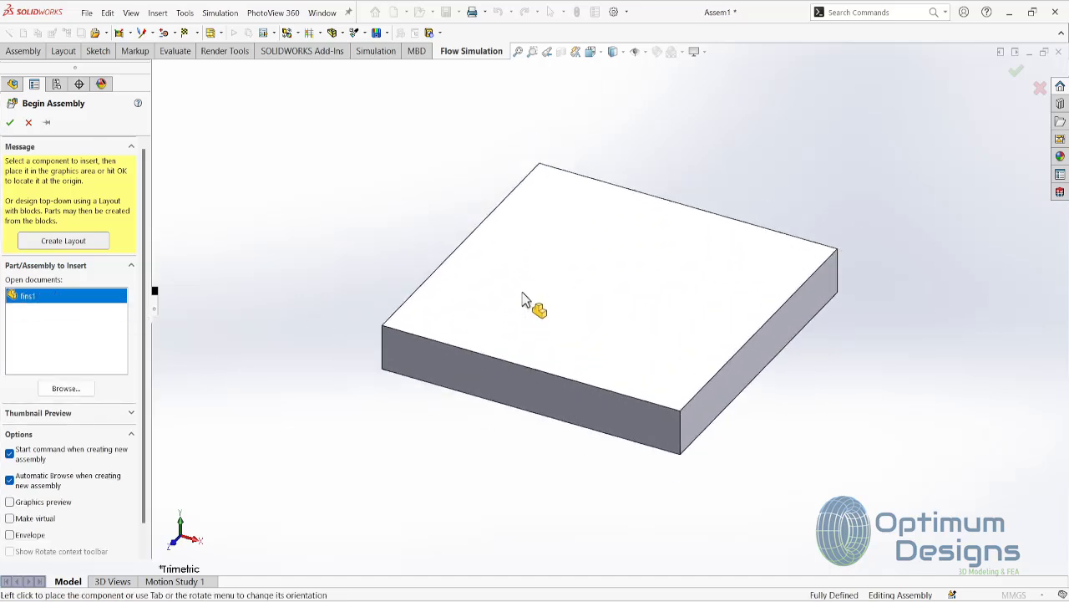
left_click(807, 222)
Step: Move fins1 above the fixed CPU block and open the advanced mate types
left_click(607, 340)
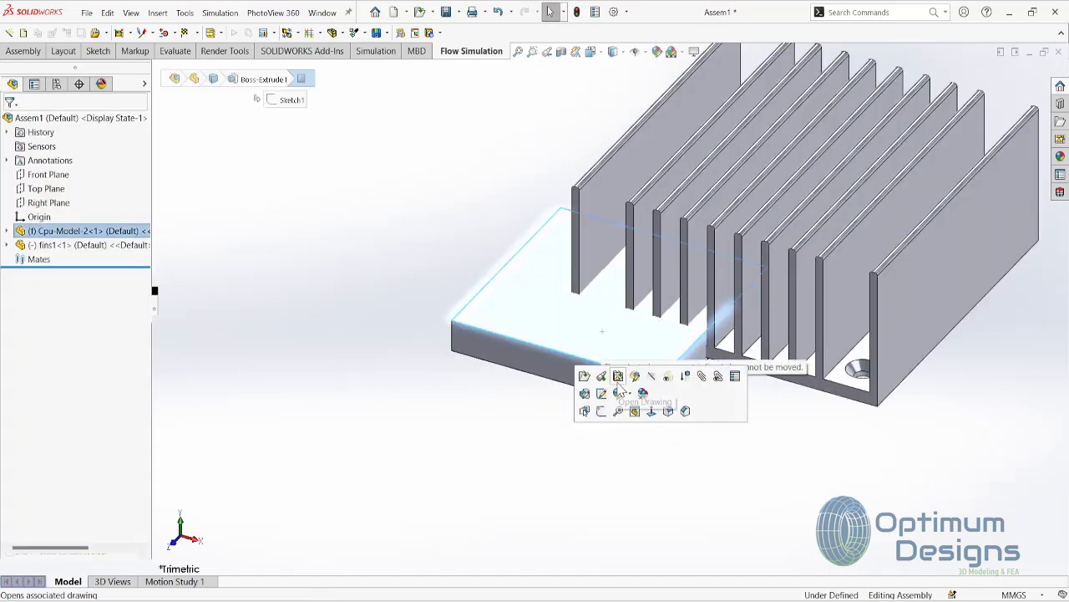
left_click_drag(874, 367, 715, 209)
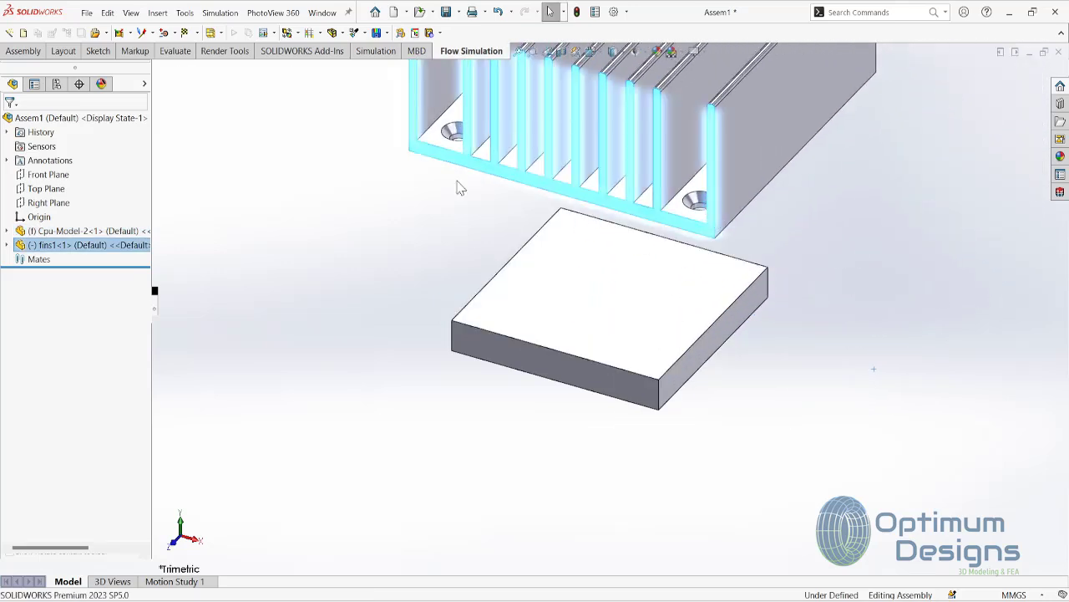
left_click(23, 51)
left_click(43, 34)
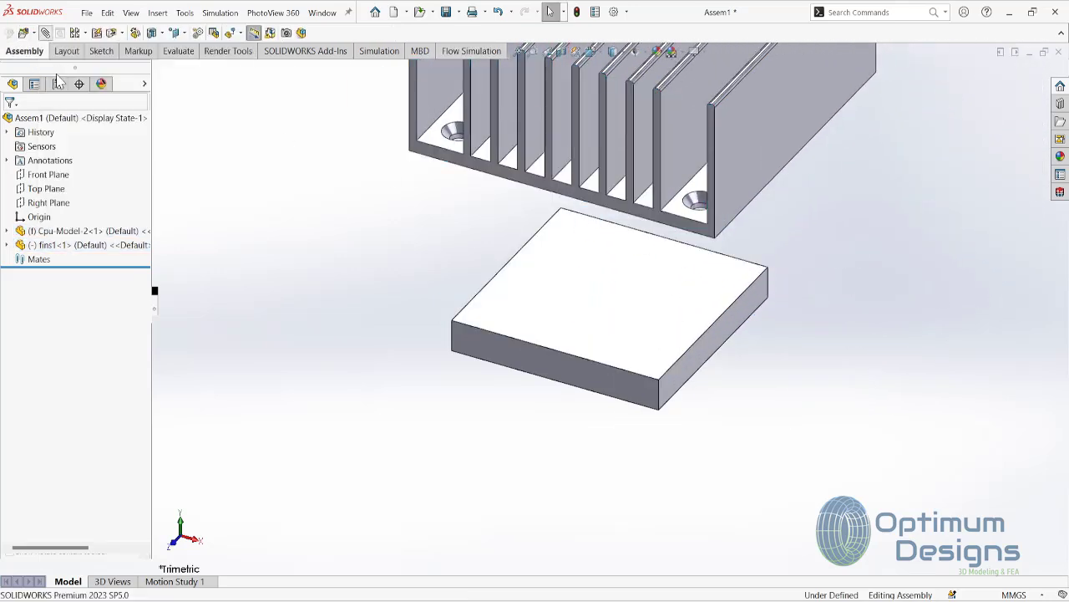
left_click(37, 145)
Step: Add a Width mate centring the heatsink's side faces between the block's side faces
left_click(14, 308)
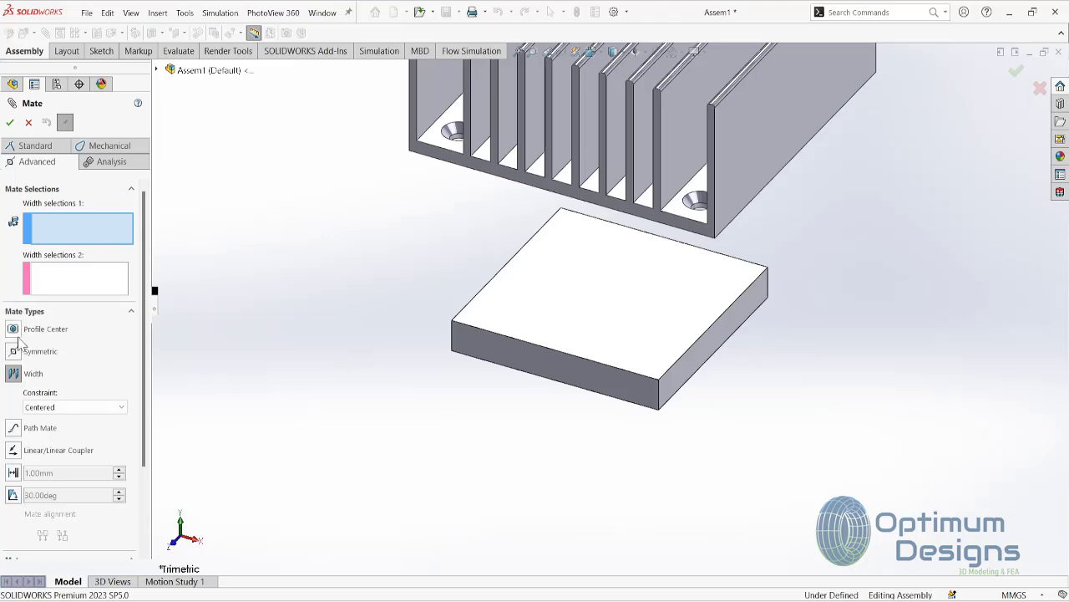
left_click(724, 235)
left_click(614, 376)
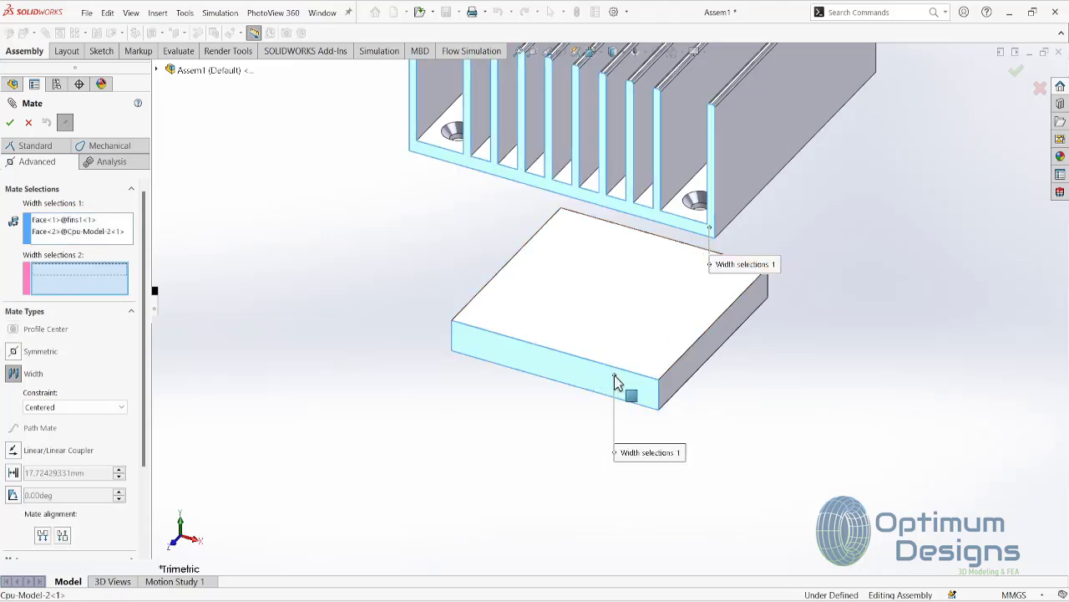
scroll(857, 239, "down", 2)
middle_click_drag(857, 239, 693, 322)
scroll(705, 179, "up", 5)
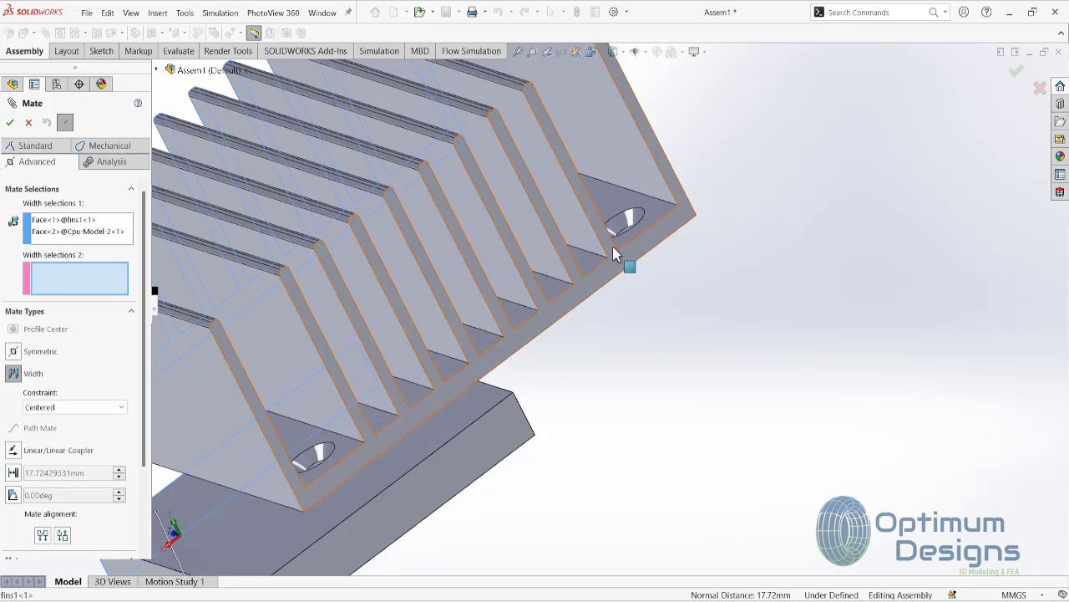
scroll(611, 325, "down", 2)
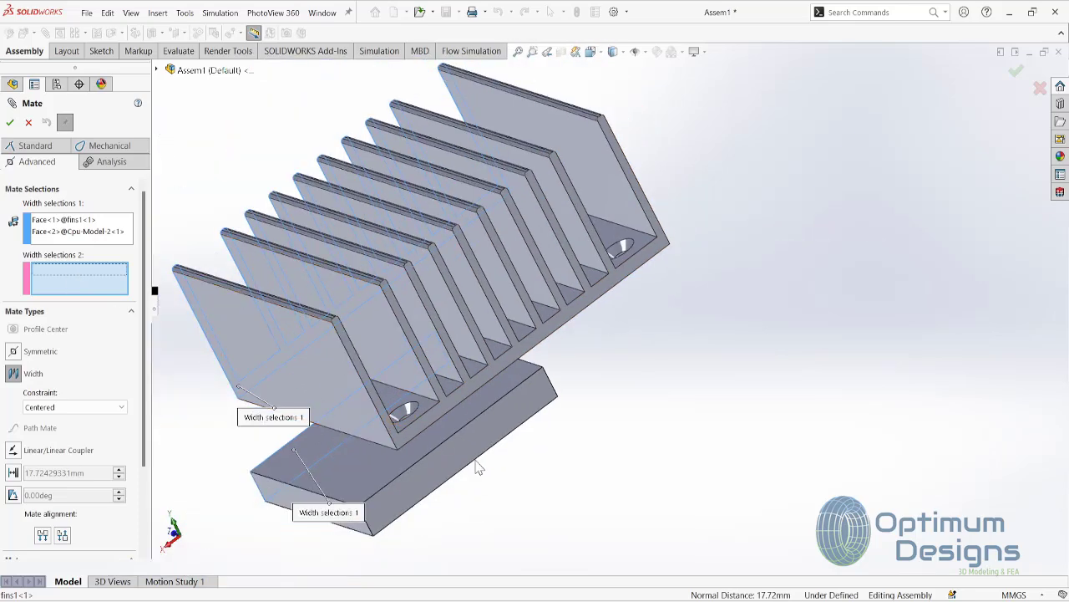
left_click(97, 231)
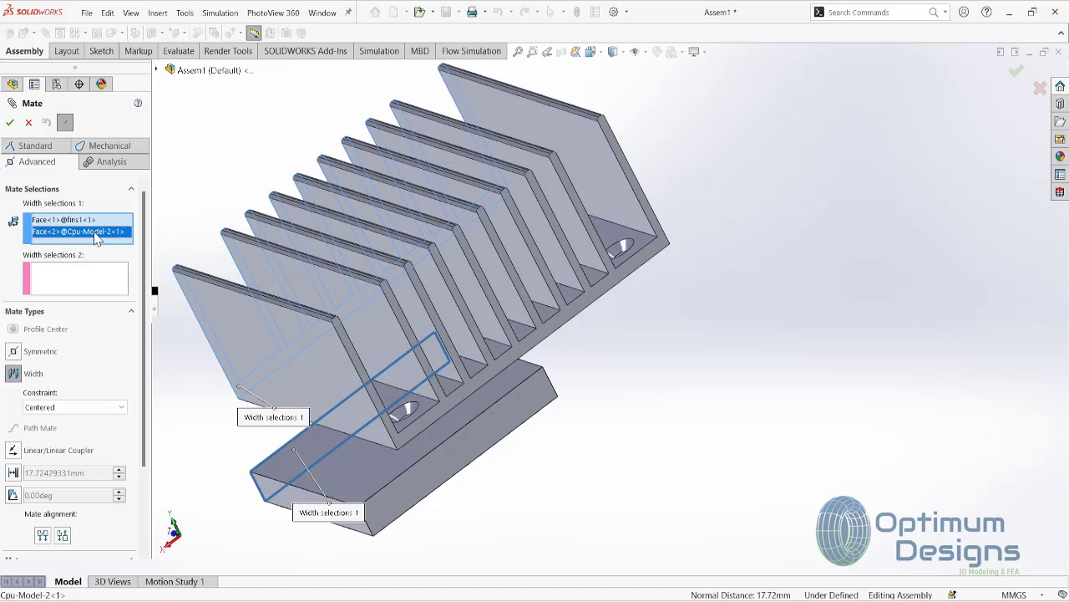
key("Delete")
middle_click_drag(351, 334, 525, 369)
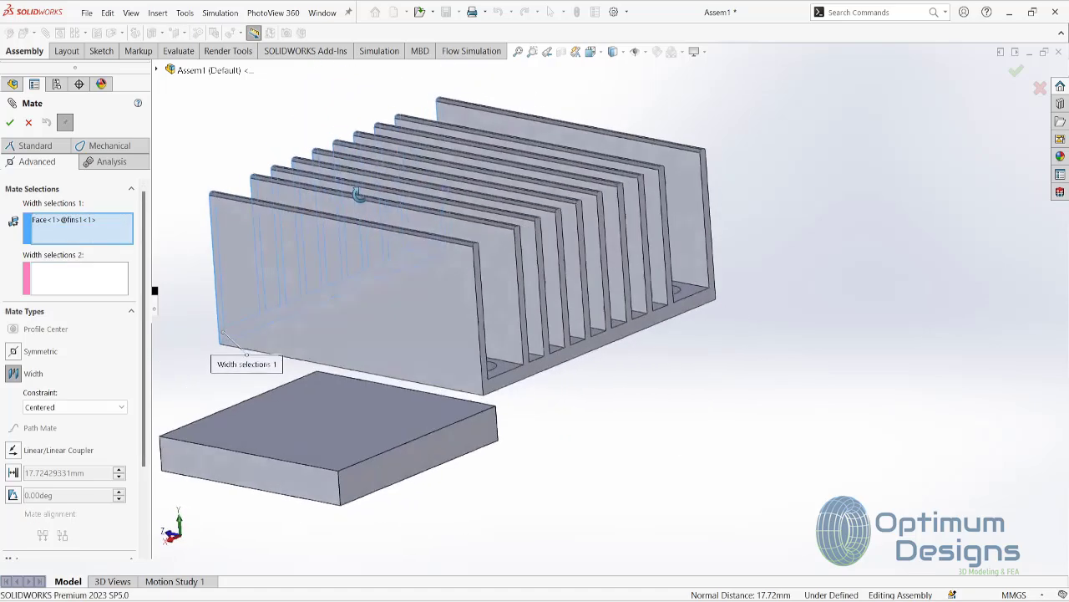
left_click(525, 370)
left_click(388, 469)
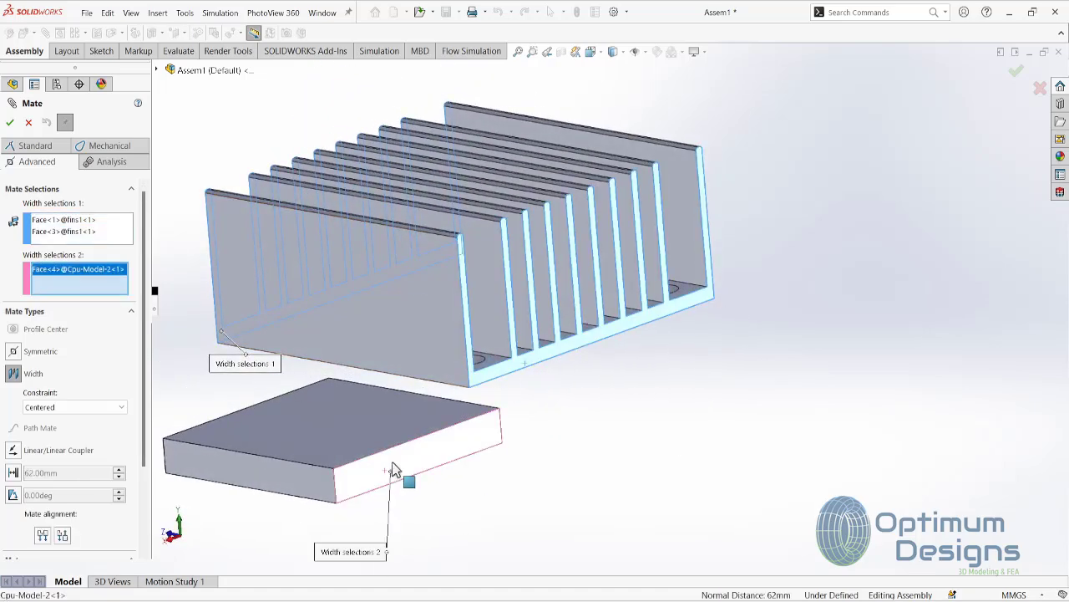
middle_click_drag(393, 470, 249, 426)
left_click(251, 436)
left_click(271, 437)
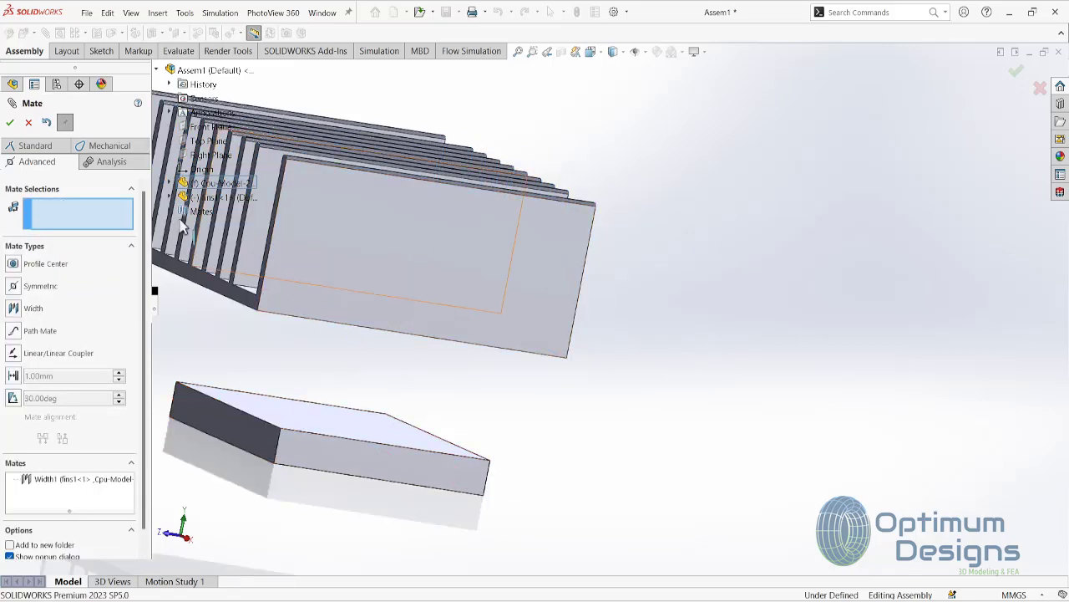
Step: Add a second Width mate centring the heatsink's end faces between the block's ends
left_click(14, 308)
left_click(432, 253)
mouse_move(432, 253)
middle_mouse_down()
mouse_move(468, 335)
mouse_move(399, 287)
middle_mouse_up()
left_click(398, 286)
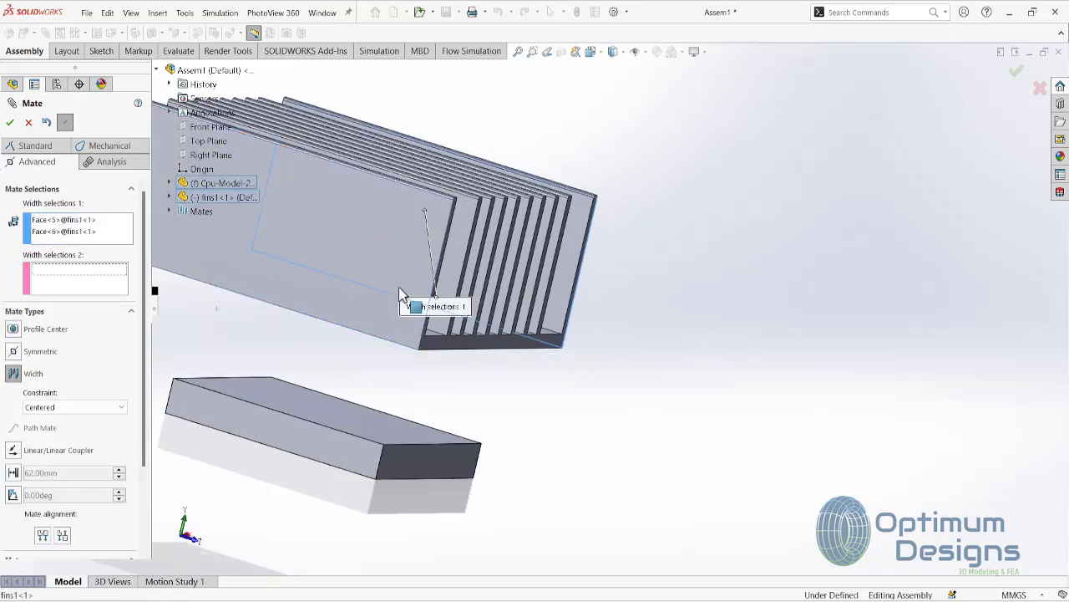
left_click(334, 452)
mouse_move(334, 452)
middle_mouse_down()
mouse_move(450, 444)
mouse_move(443, 266)
middle_mouse_up()
left_click(450, 444)
left_click(434, 424)
Step: Make the block's top face coincident with the heatsink's bottom, then view isometric
left_click(434, 419)
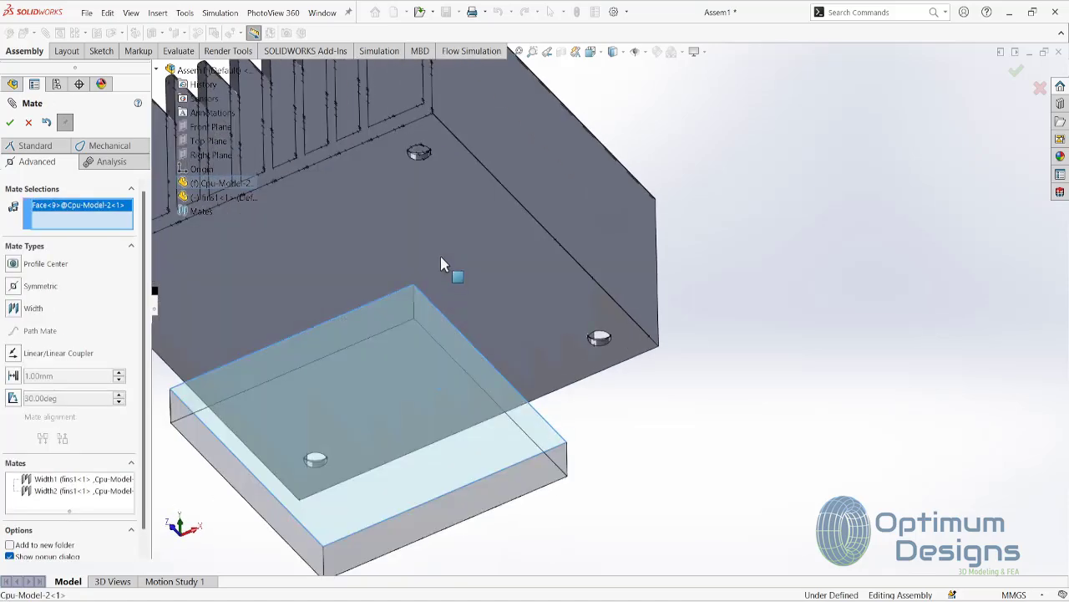
left_click(442, 262)
left_click(32, 145)
left_click(13, 270)
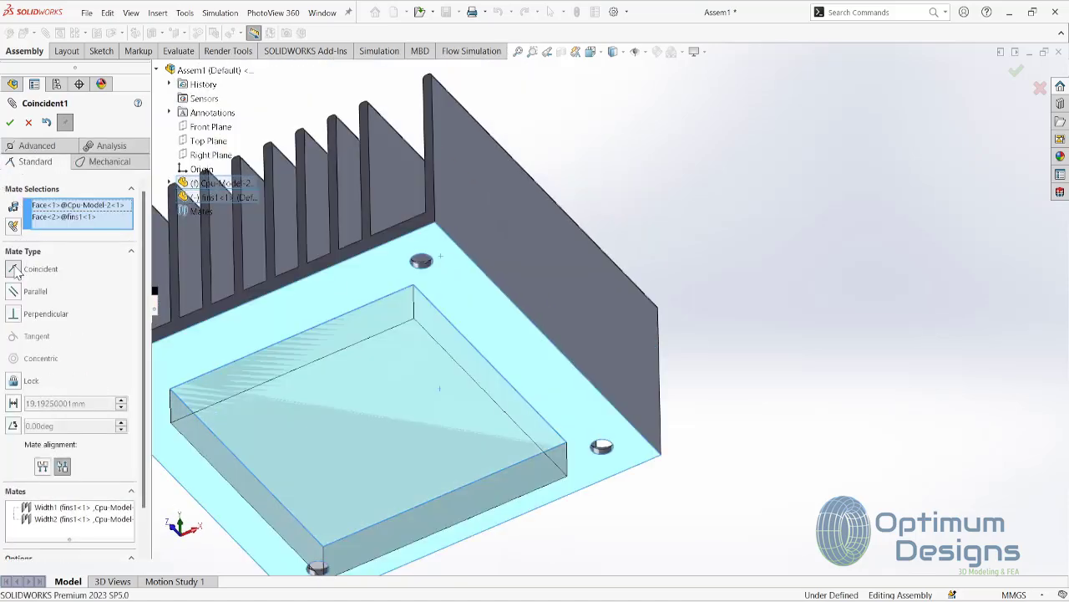
left_click(10, 122)
key("space")
left_click(483, 222)
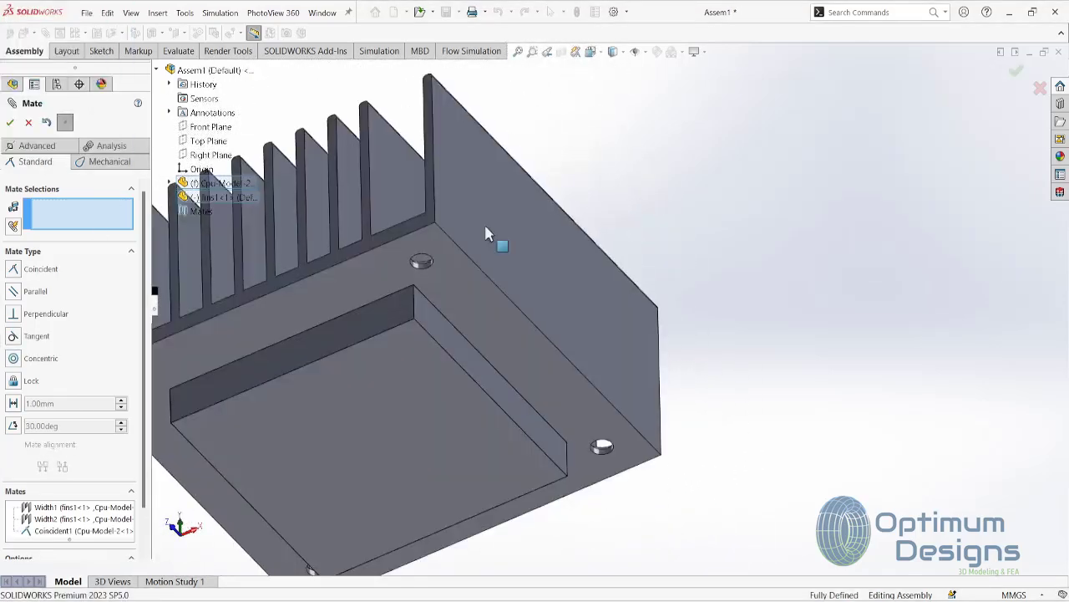
left_click(10, 122)
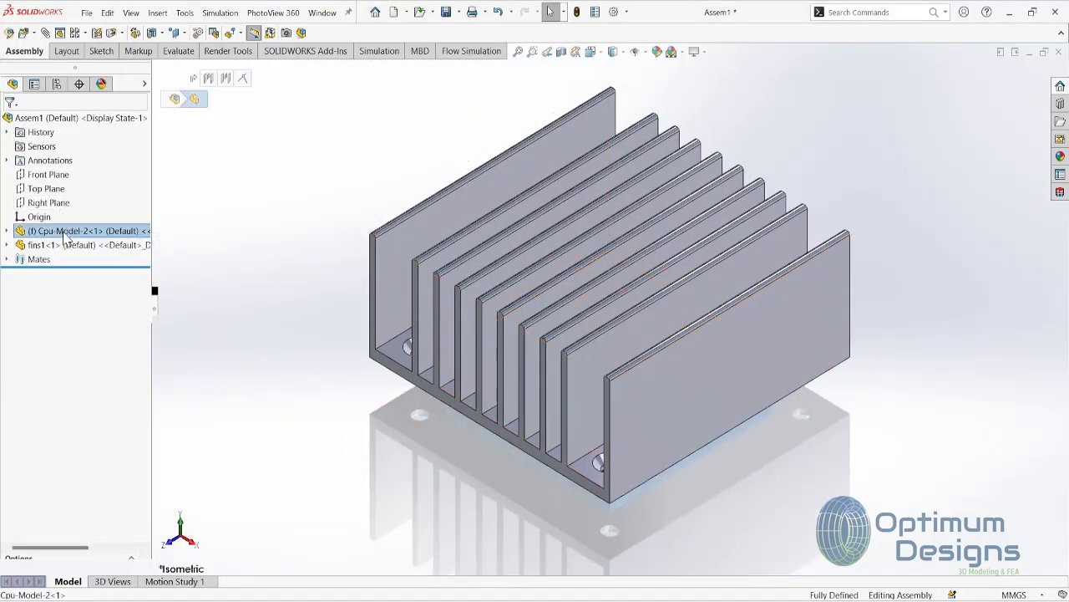
Step: Assign aluminium 6063-T1 to the CPU block component in the material editor
right_click(63, 232)
mouse_move(102, 534)
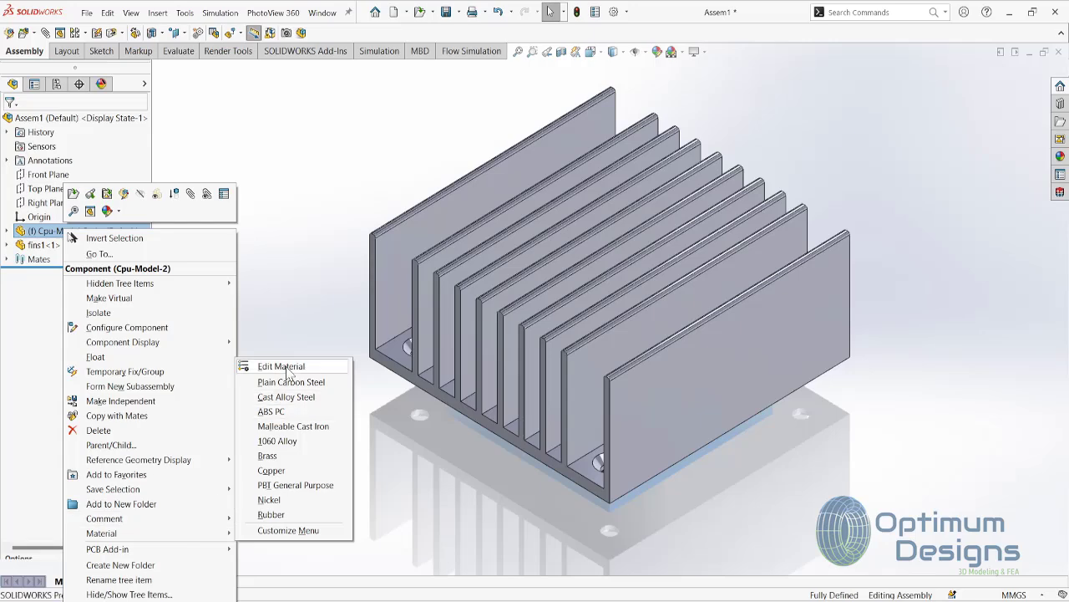
left_click(311, 365)
left_click(296, 151)
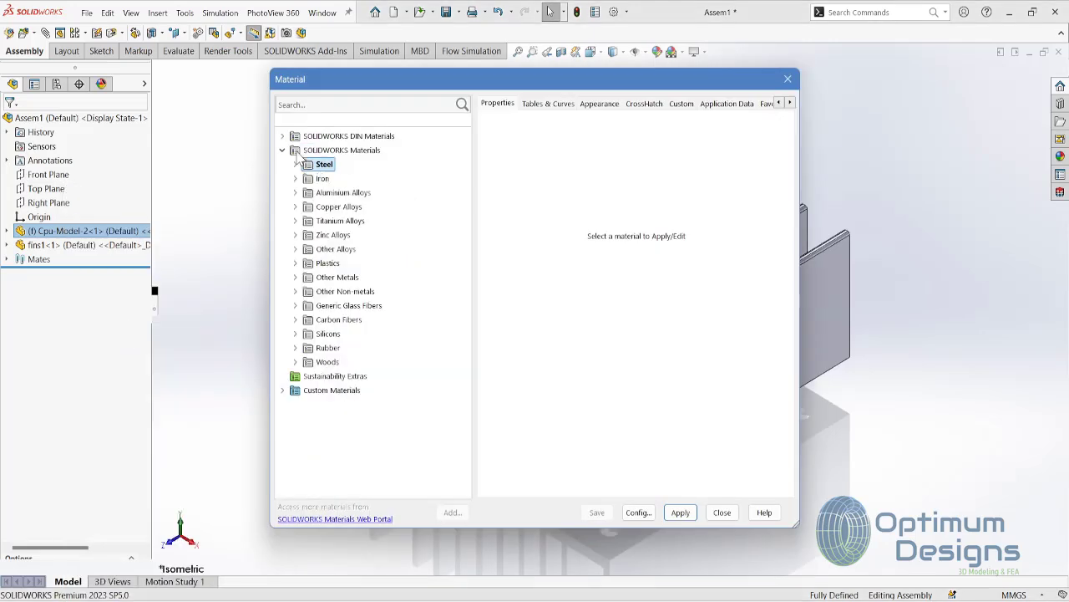
left_click(296, 192)
scroll(310, 460, "down", 5)
scroll(359, 461, "down", 5)
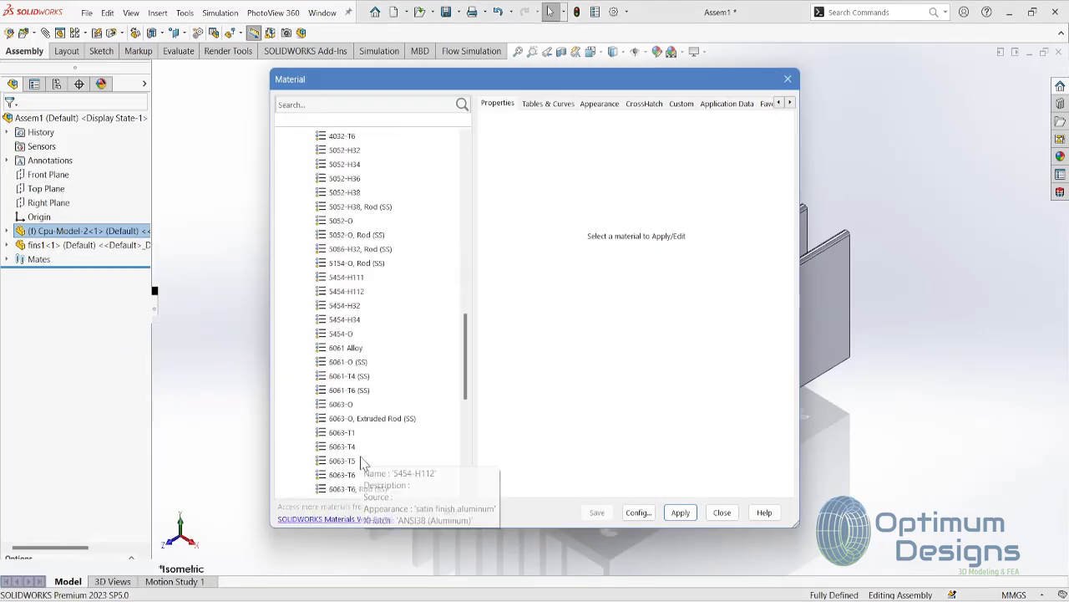
left_click(349, 434)
left_click(681, 512)
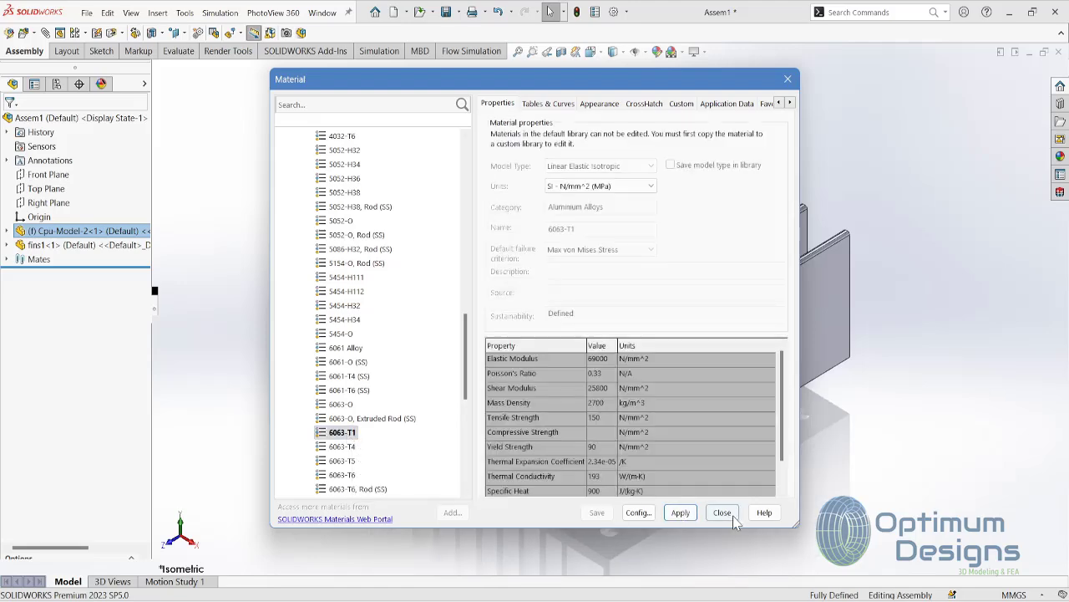
left_click(722, 512)
Step: Give the fins1 component aluminium 6063-T1 as its material
left_click(59, 245)
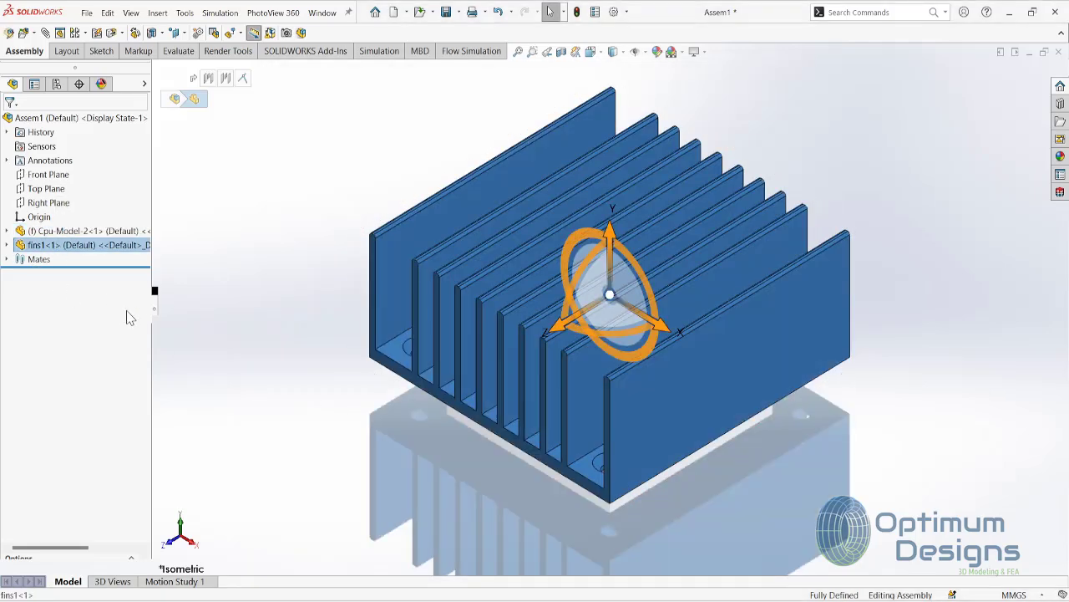
left_click(157, 203)
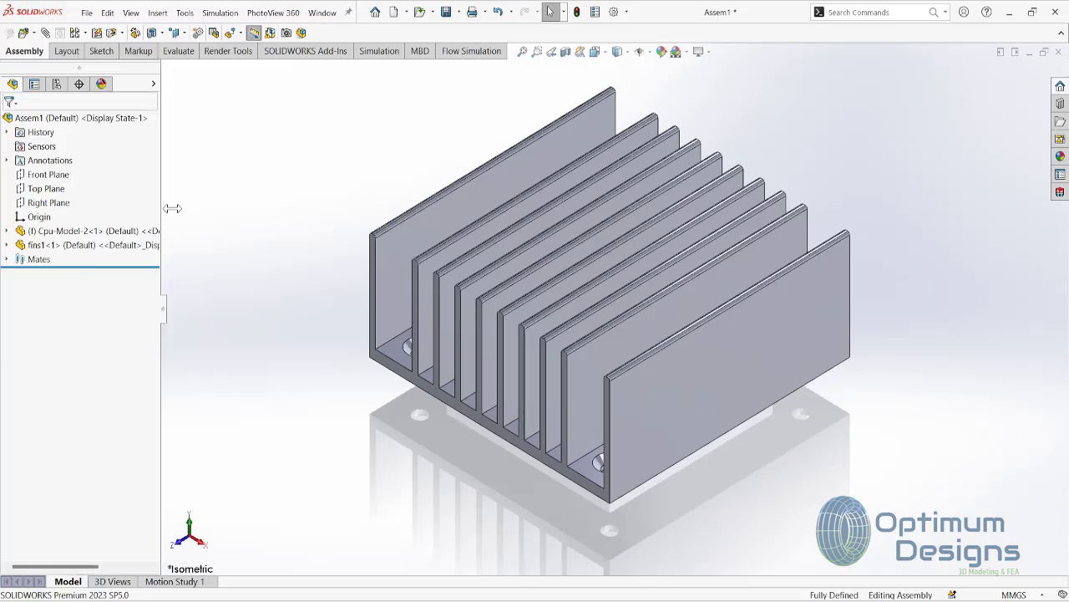
left_click_drag(154, 212, 314, 207)
right_click(115, 245)
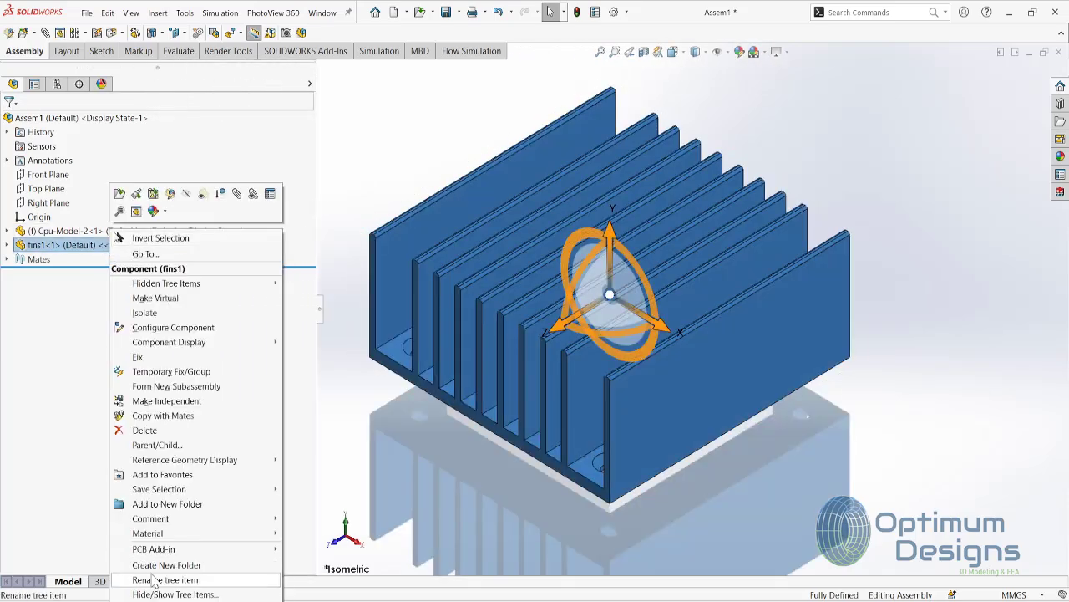
mouse_move(147, 533)
left_click(335, 367)
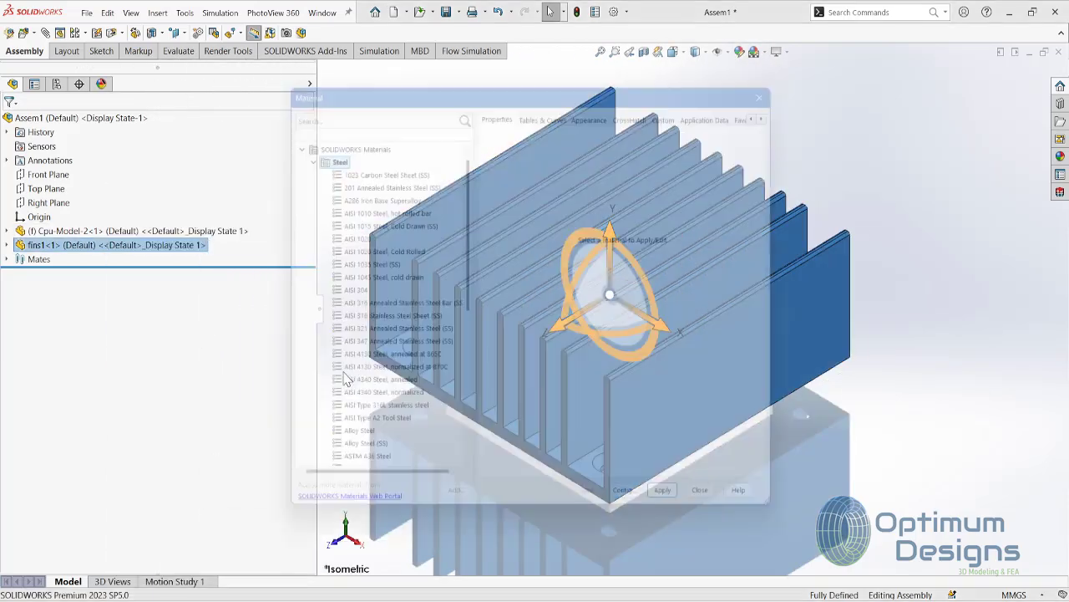
left_click(297, 163)
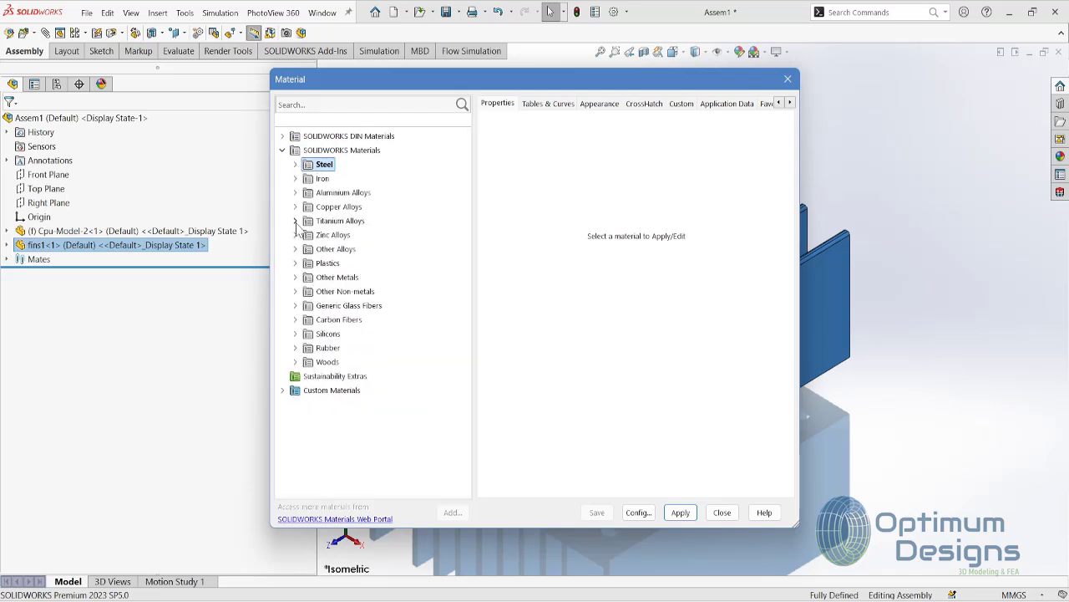
left_click(296, 194)
scroll(348, 377, "down", 2)
scroll(351, 385, "down", 5)
scroll(359, 401, "down", 5)
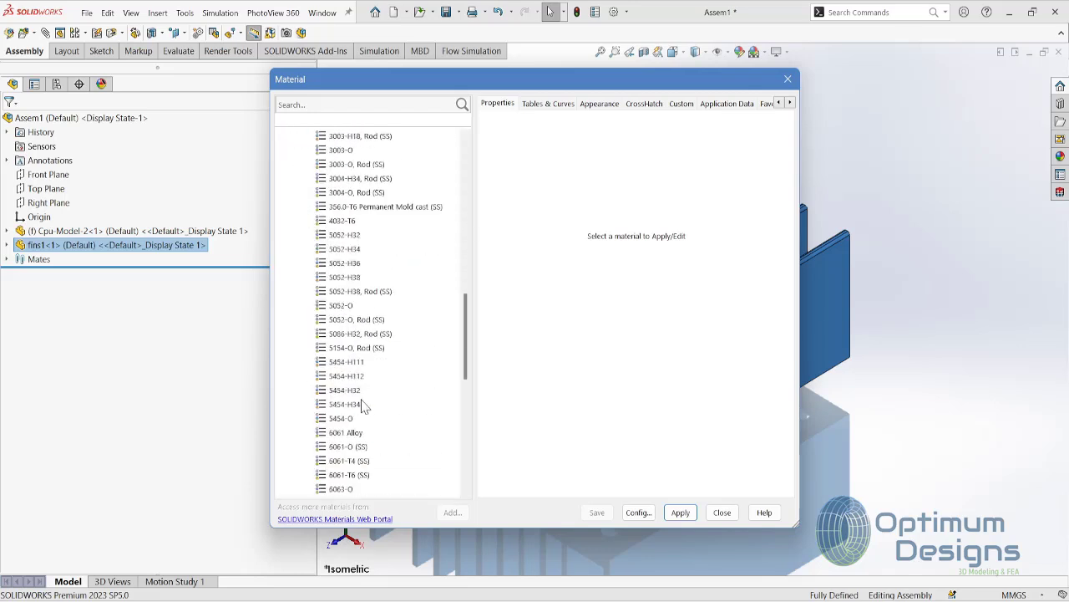
scroll(365, 407, "down", 2)
scroll(365, 418, "down", 1)
left_click(347, 391)
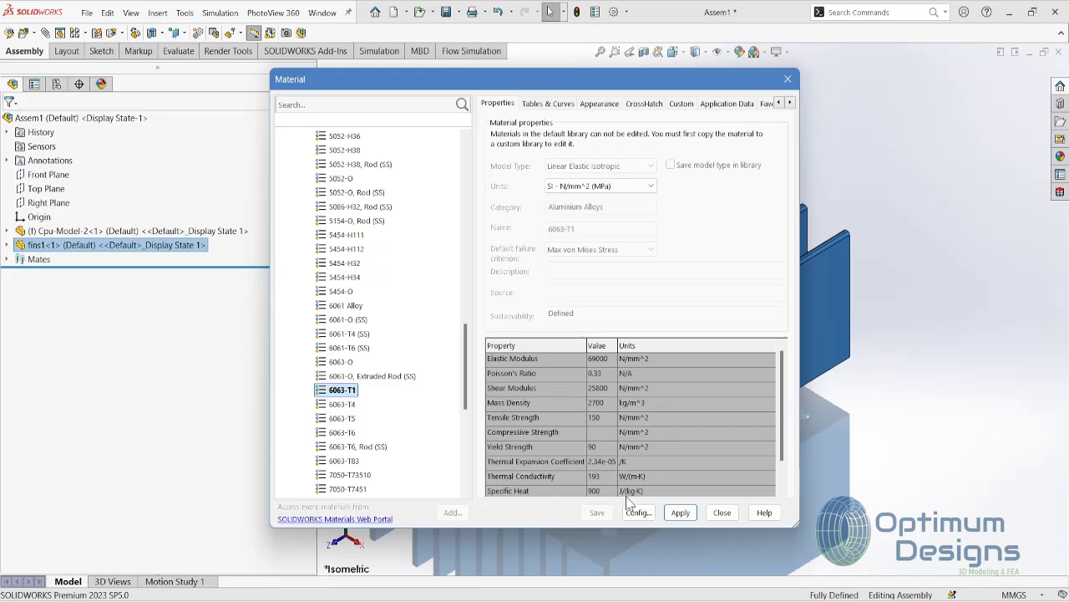
left_click(681, 512)
left_click(722, 512)
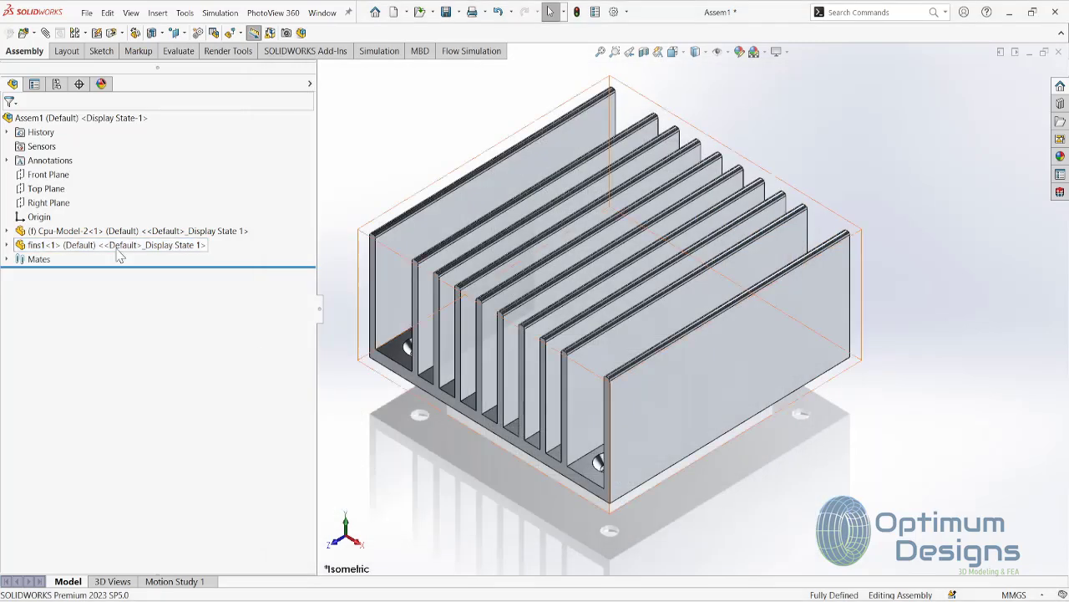
Step: Change the CPU block component's material to Copper
left_click(120, 251)
right_click(114, 232)
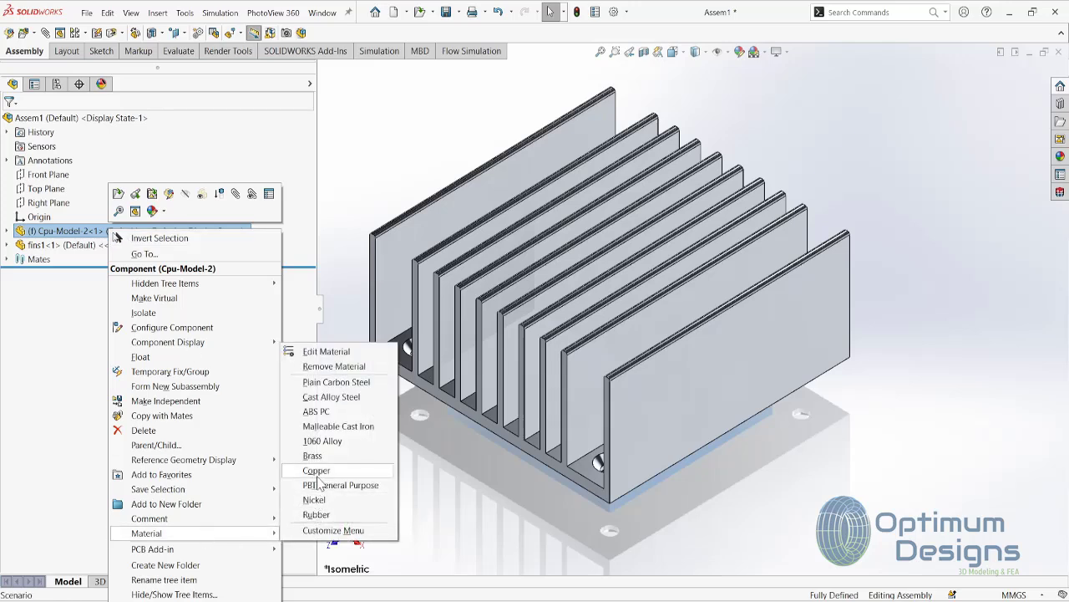
left_click(316, 472)
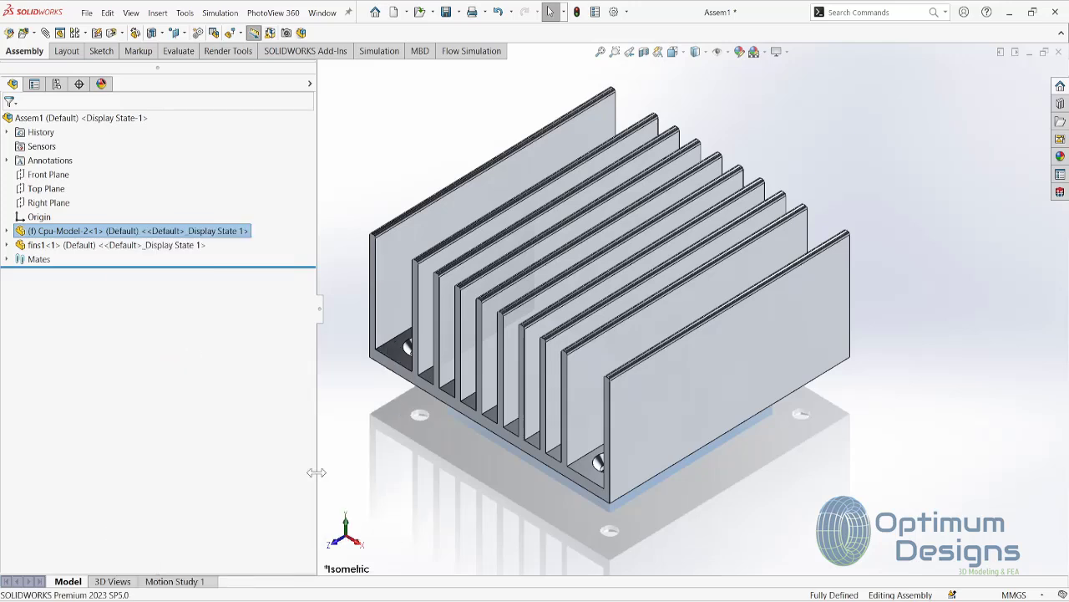
left_click(376, 51)
Step: Create a new thermal simulation study, Thermal 1
left_click(16, 35)
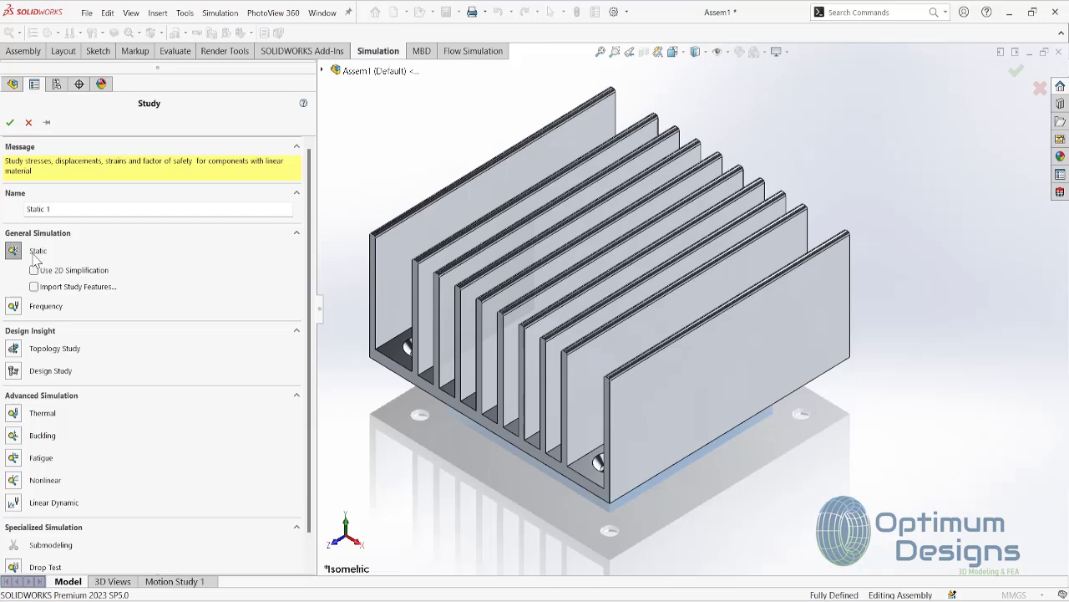
left_click(13, 413)
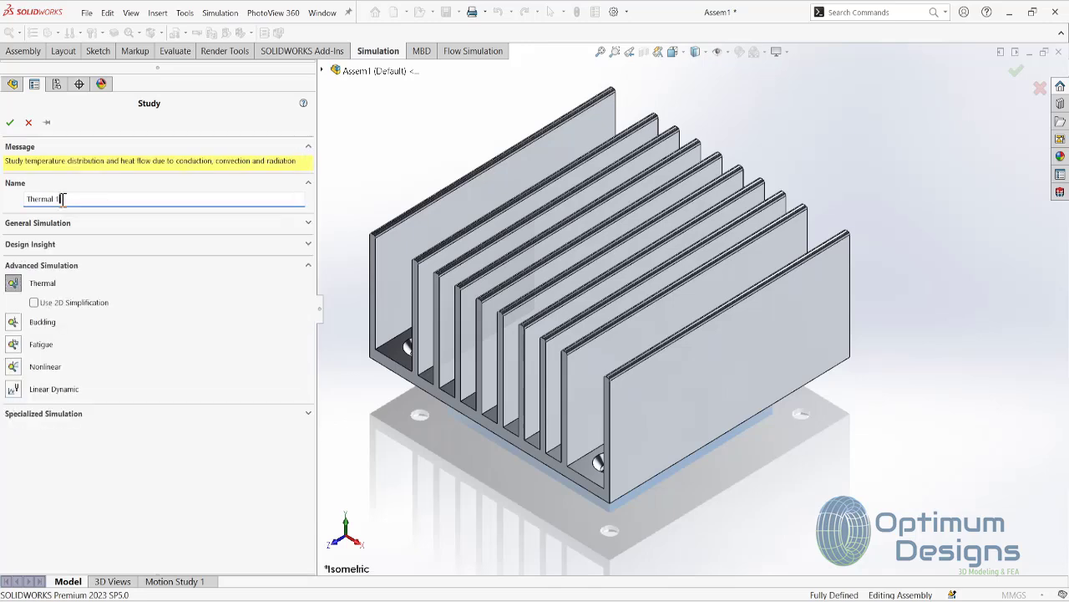
left_click(13, 122)
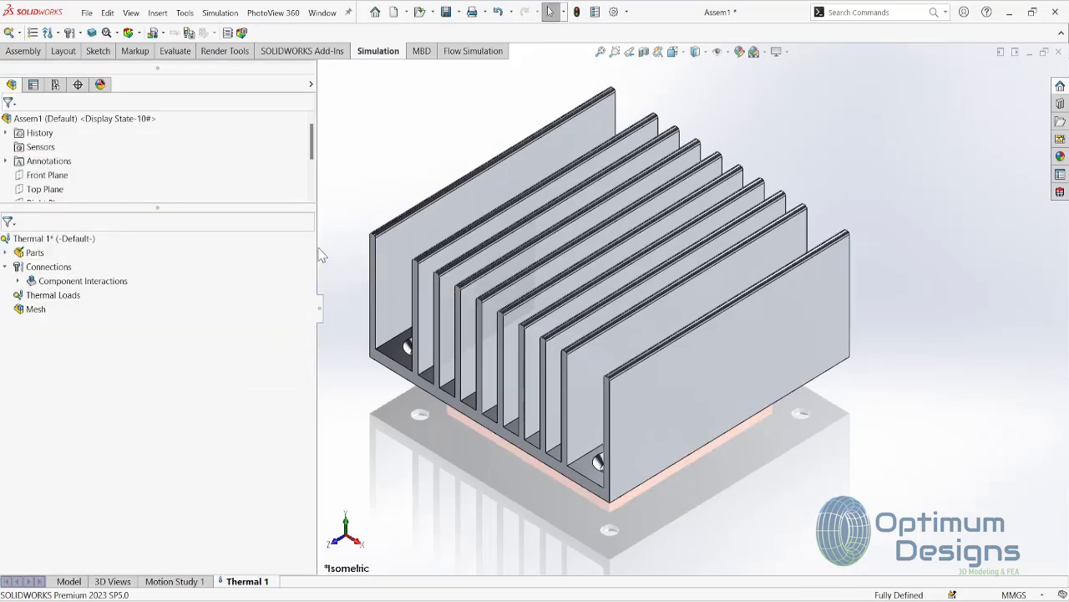
left_click_drag(316, 243, 209, 243)
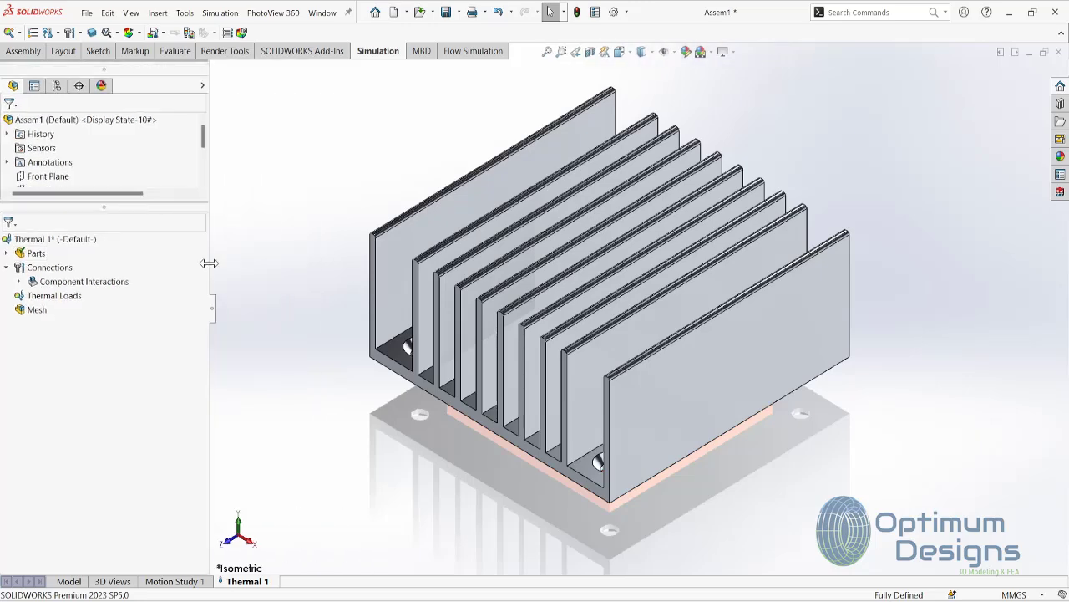
Step: Exclude the fins1 part from the analysis
left_click(7, 253)
left_click(71, 282)
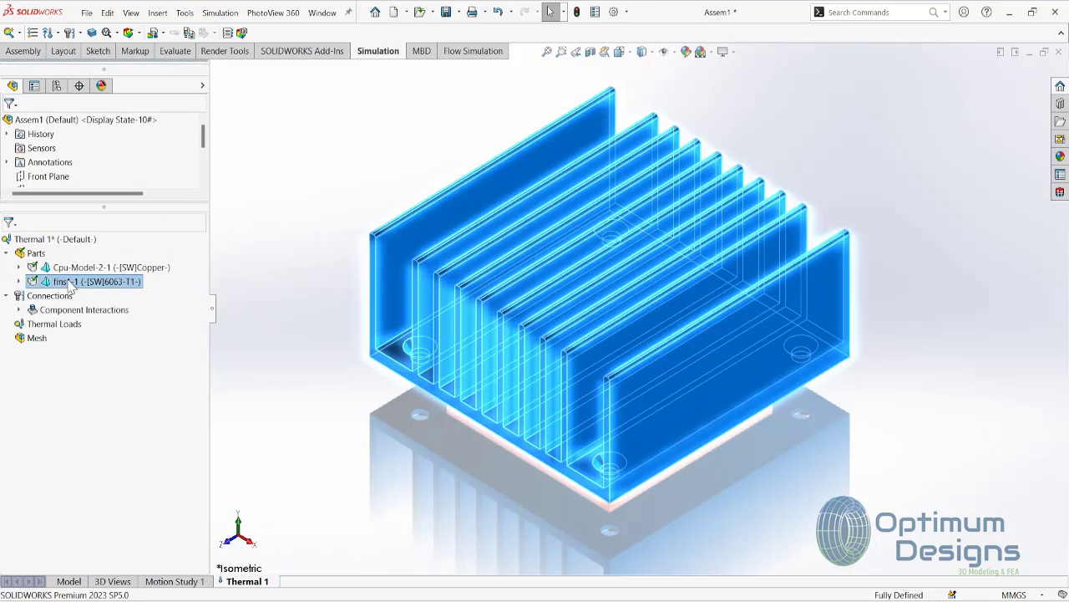
right_click(71, 284)
left_click(111, 398)
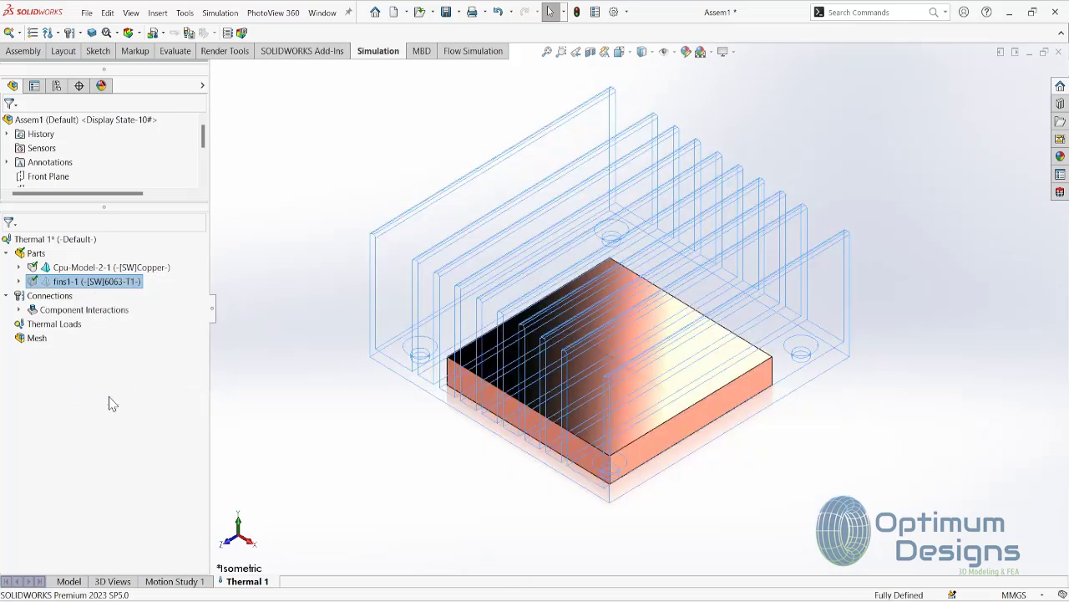
Step: Add a Heat Power thermal load
left_click(60, 326)
right_click(60, 326)
left_click(99, 376)
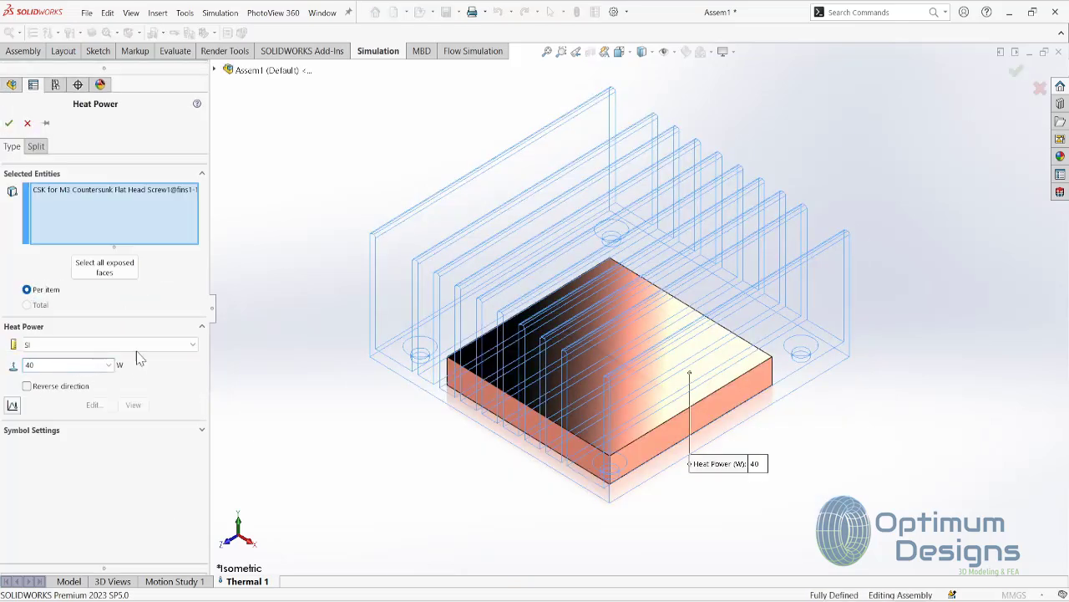
Step: Empty the Heat Power face selection, removing the wrongly chosen countersink face and the other block faces
left_click(94, 191)
key("Delete")
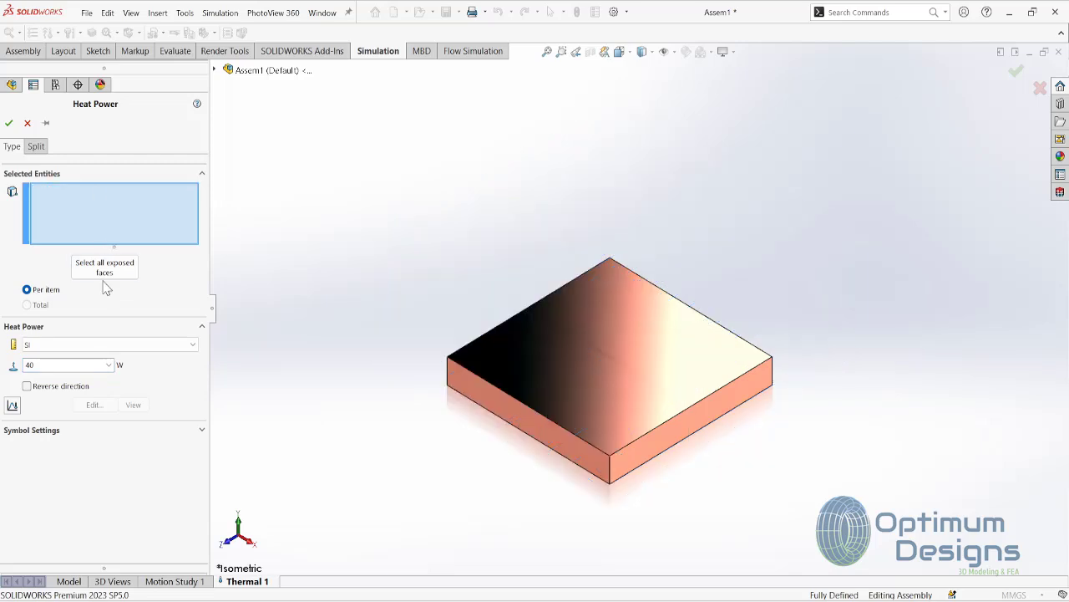
left_click(105, 269)
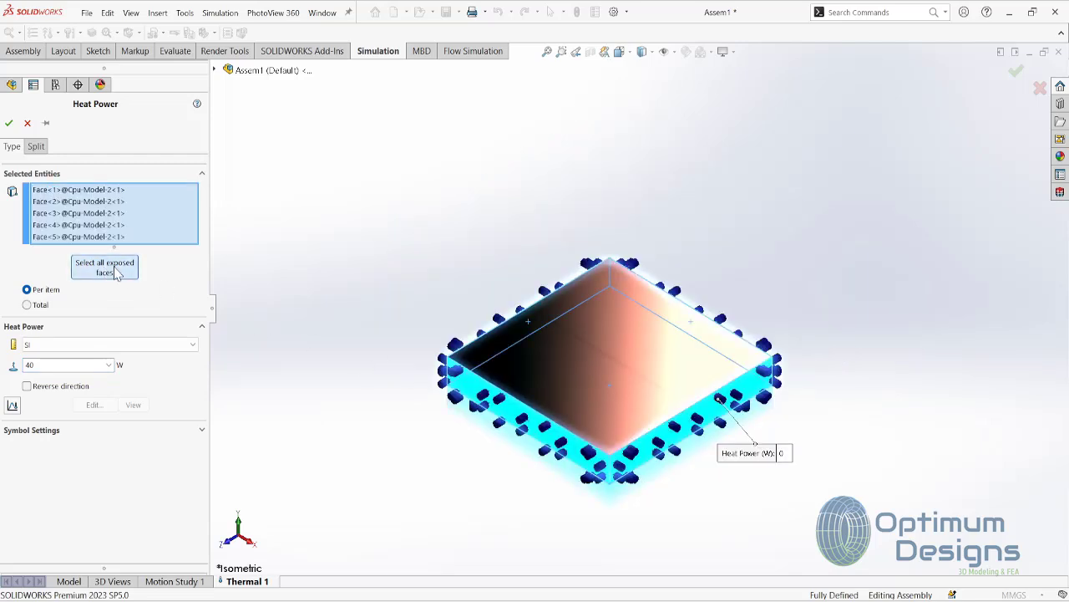
left_click(97, 237)
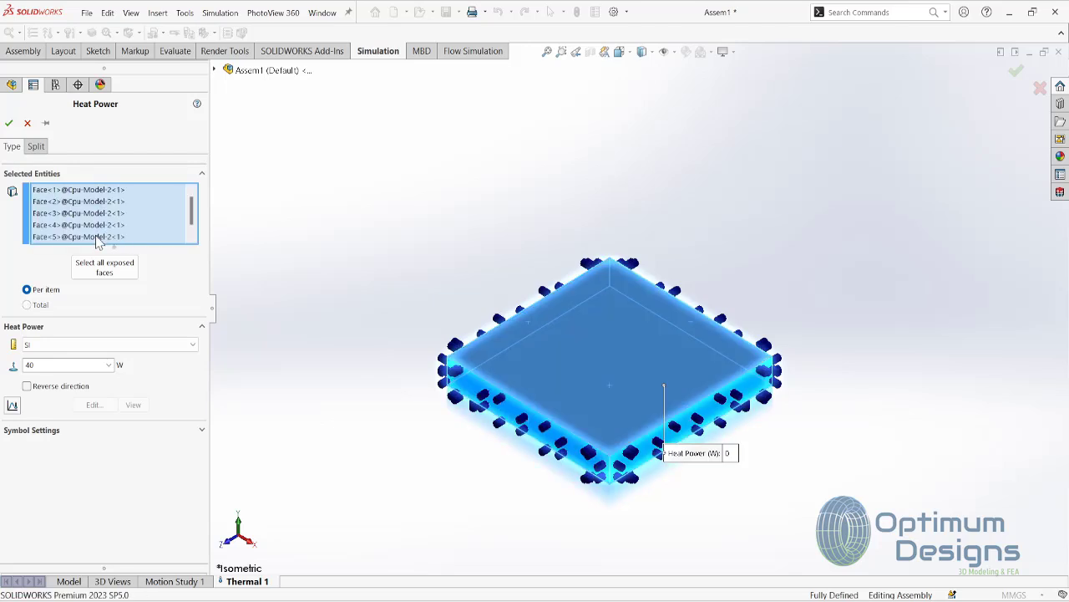
left_click(118, 227)
key("Delete")
left_click(119, 226)
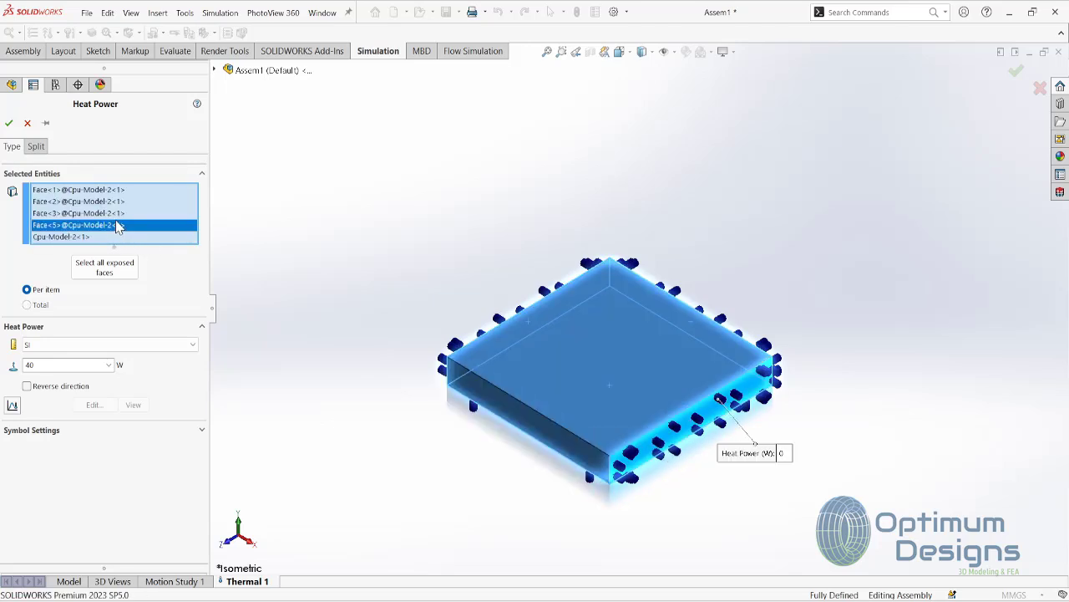
key("Delete")
left_click(117, 213)
key("Delete")
left_click(105, 192)
key("Delete")
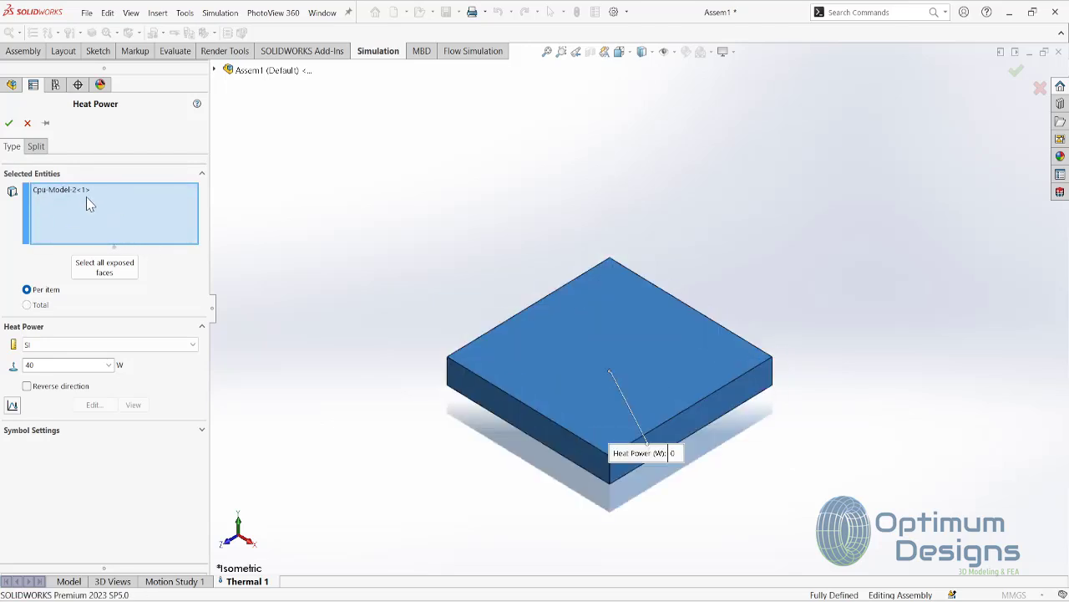
left_click(86, 196)
key("Delete")
Step: Apply the 40 W heat power load to the CPU block's bottom face, Face<5>
mouse_move(518, 284)
middle_mouse_down()
mouse_move(550, 246)
mouse_move(580, 374)
mouse_move(556, 523)
middle_mouse_up()
left_click(579, 374)
left_click(9, 122)
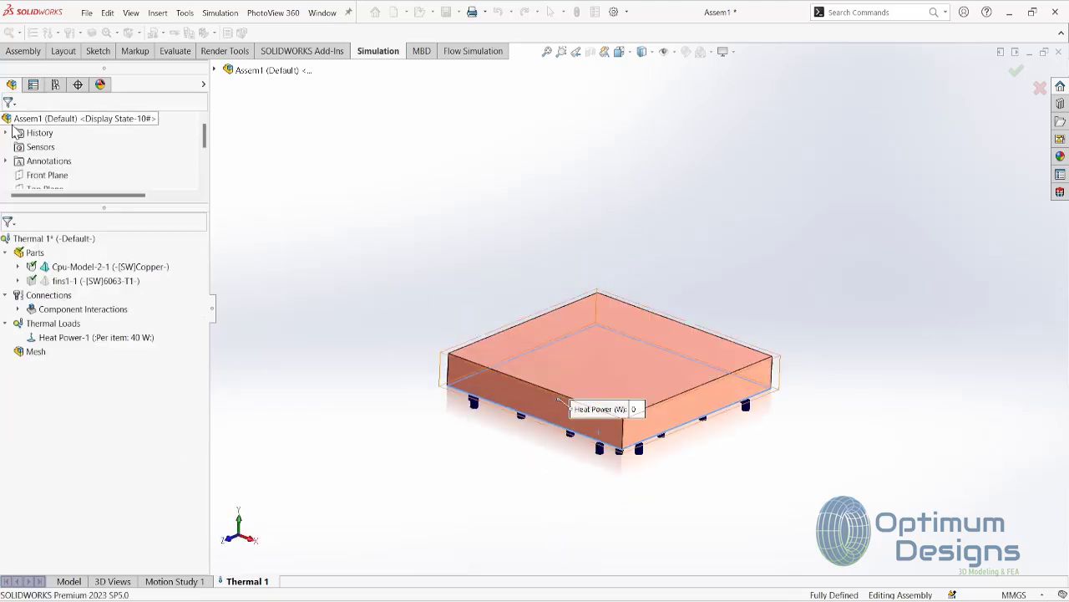
right_click(65, 324)
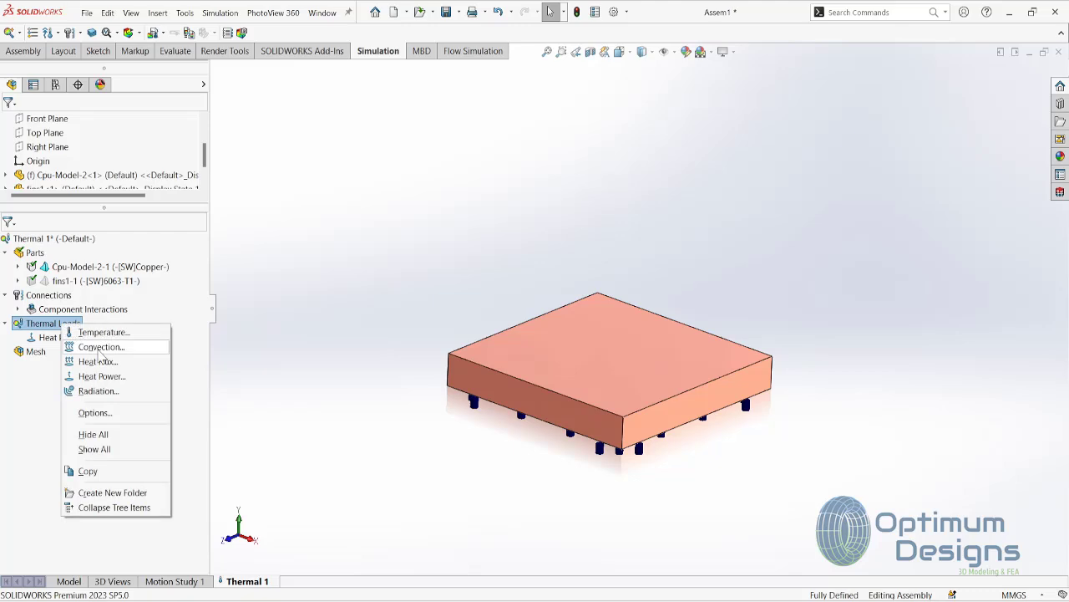
Step: Add 200 W/(m^2.K) convection at 294 K to the block's exposed faces, swapping Face<5> for Face<6>
left_click(100, 347)
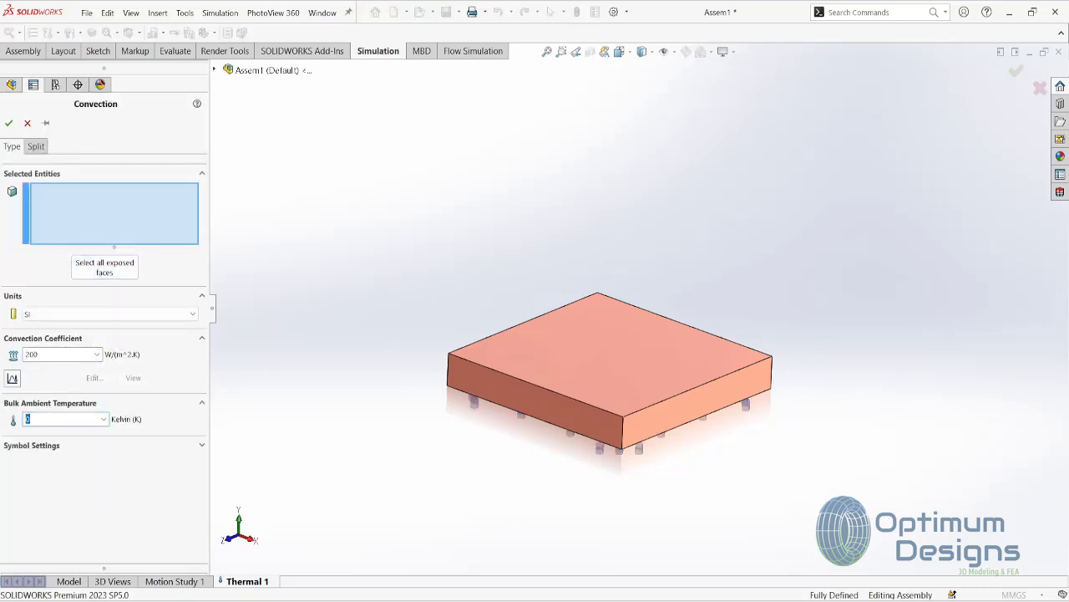
type("294")
left_click(104, 267)
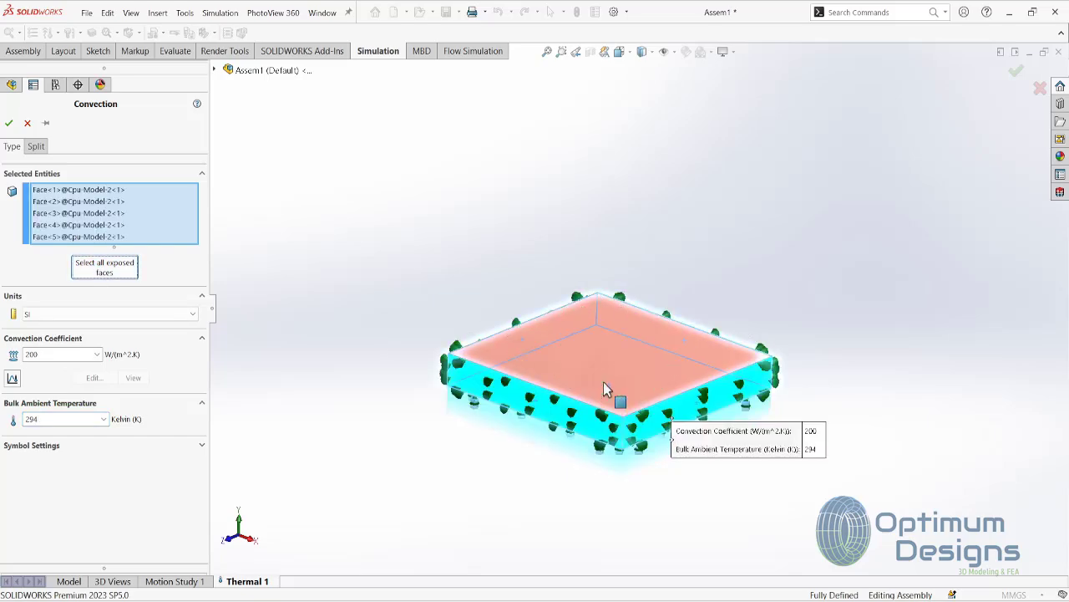
left_click(603, 382)
mouse_move(603, 382)
middle_mouse_down()
mouse_move(606, 368)
mouse_move(568, 519)
mouse_move(554, 534)
mouse_move(573, 382)
middle_mouse_up()
left_click(603, 372)
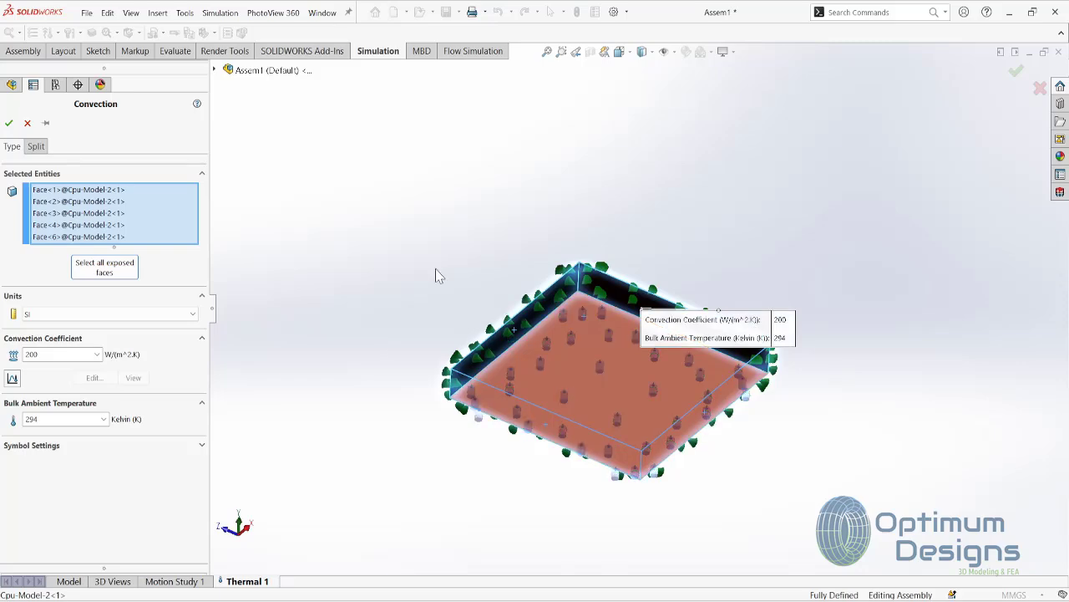
middle_click_drag(436, 275, 752, 434)
mouse_move(783, 470)
middle_mouse_down()
mouse_move(681, 373)
mouse_move(673, 527)
middle_mouse_up()
left_click(10, 123)
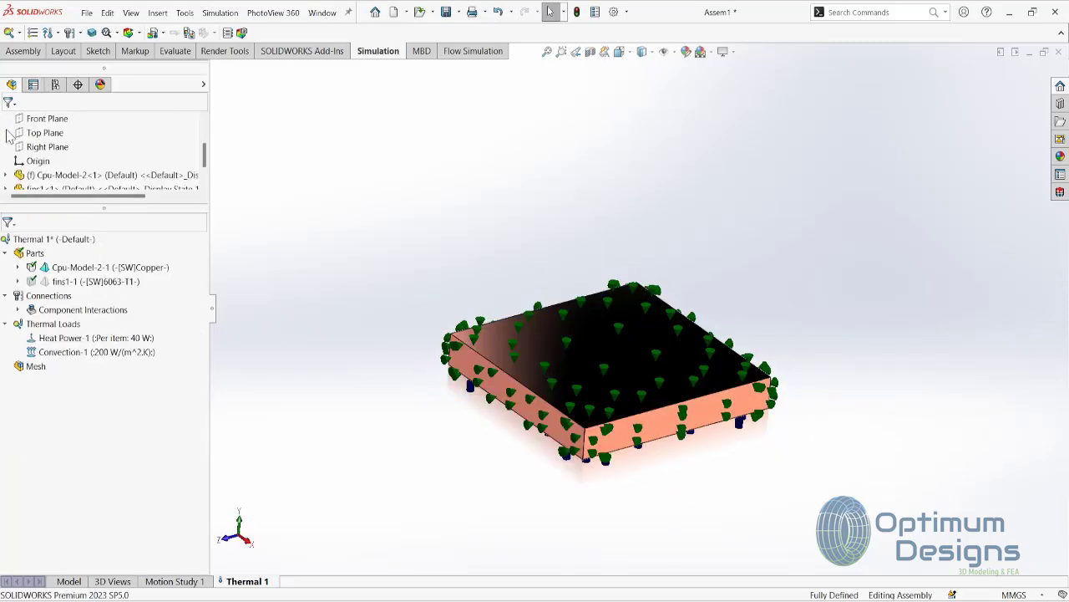
Step: Run the thermal study and switch the Thermal1 temperature plot to Celsius
left_click(130, 33)
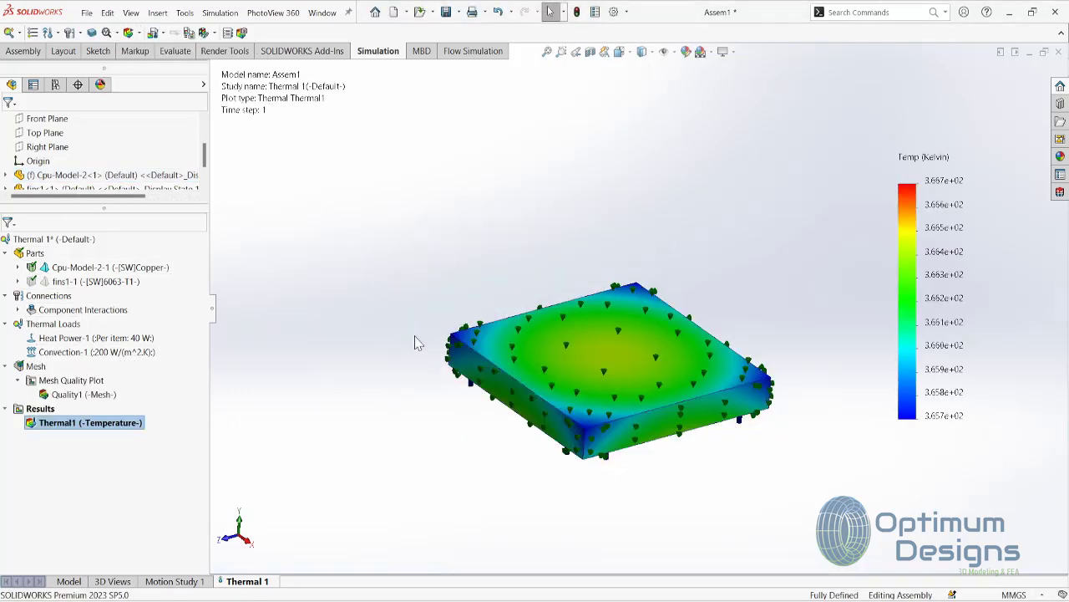
right_click(105, 427)
left_click(134, 214)
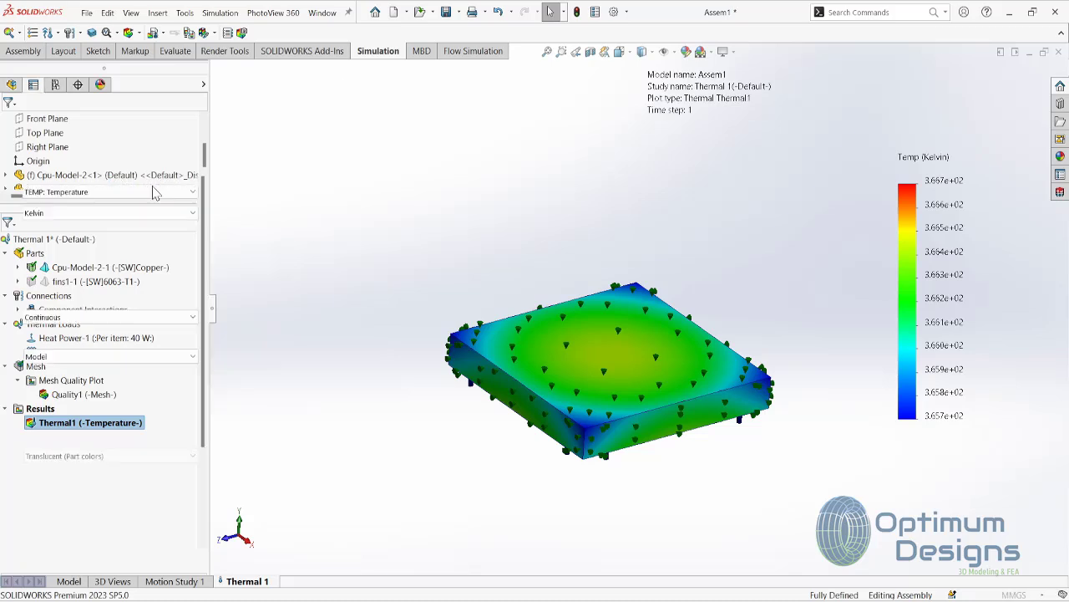
left_click(67, 214)
left_click(71, 212)
Step: Show min and max annotations in general number format, then reposition the Max and Min labels
left_click(72, 146)
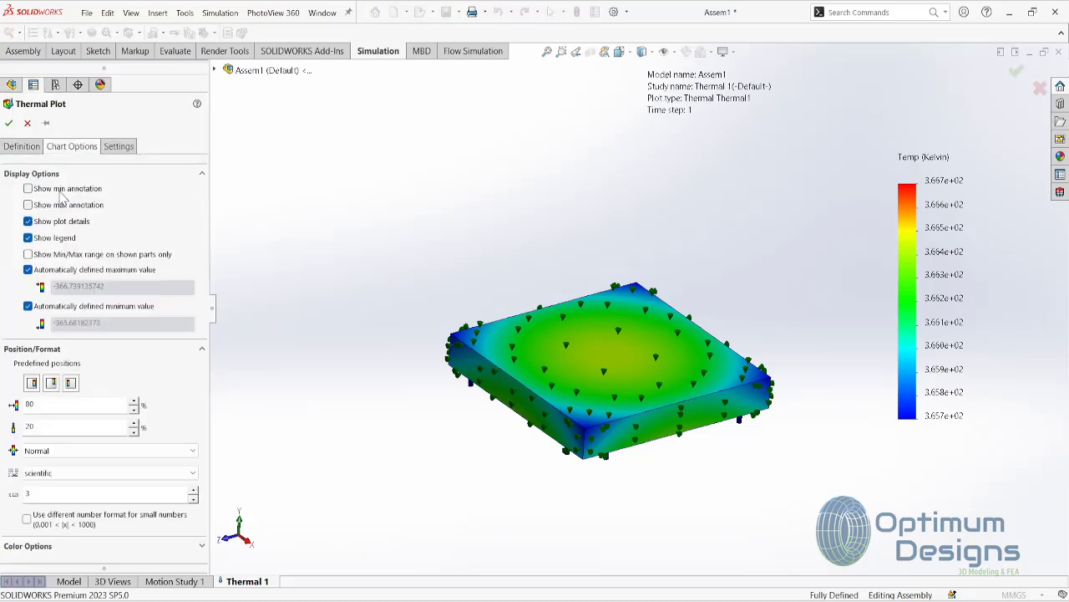
left_click(54, 207)
left_click(52, 473)
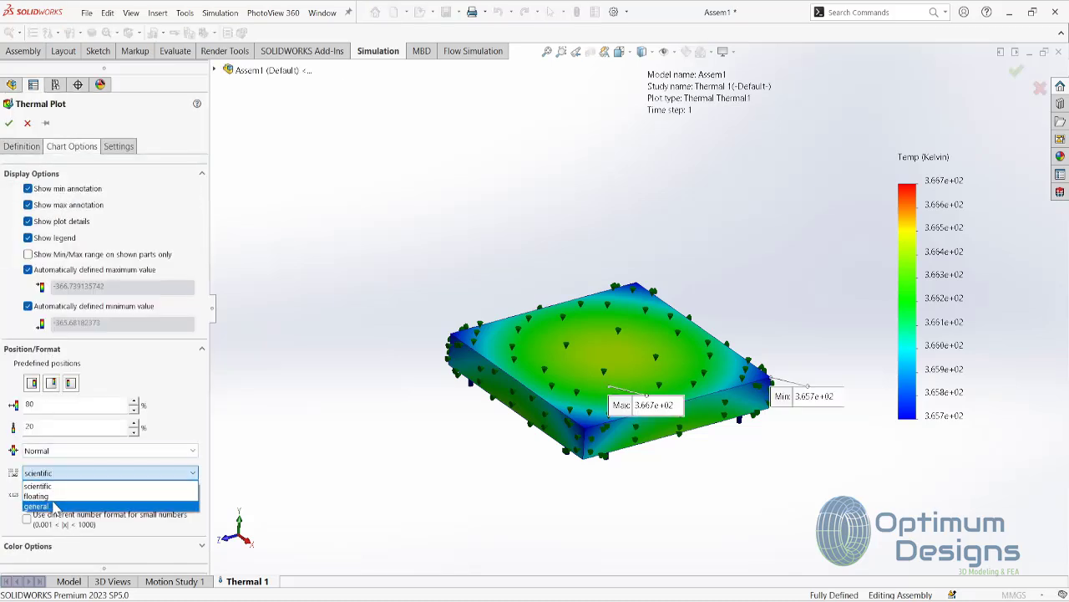
left_click(54, 510)
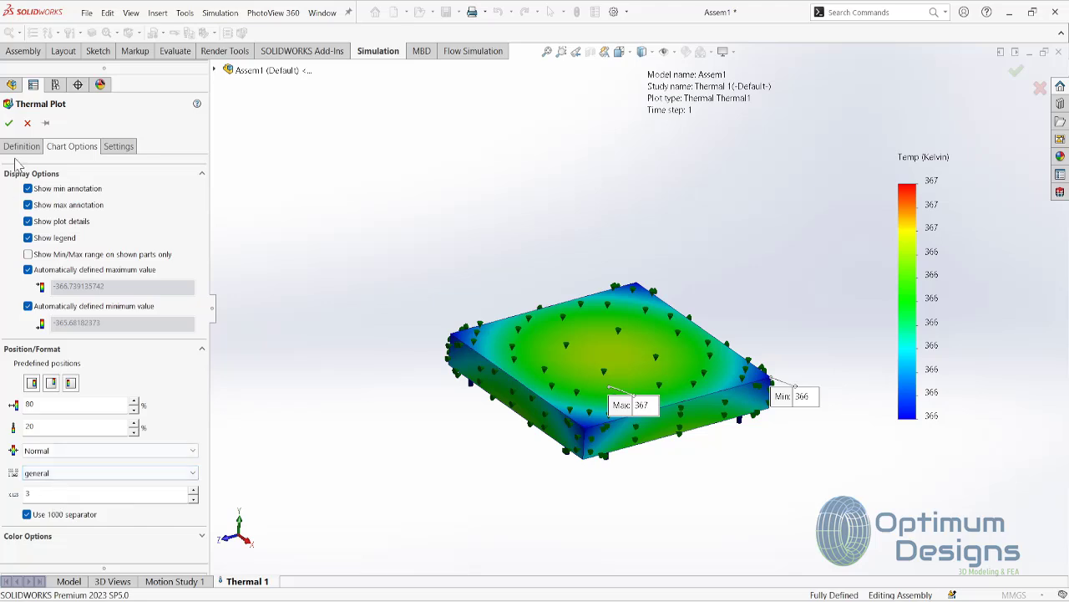
left_click(9, 124)
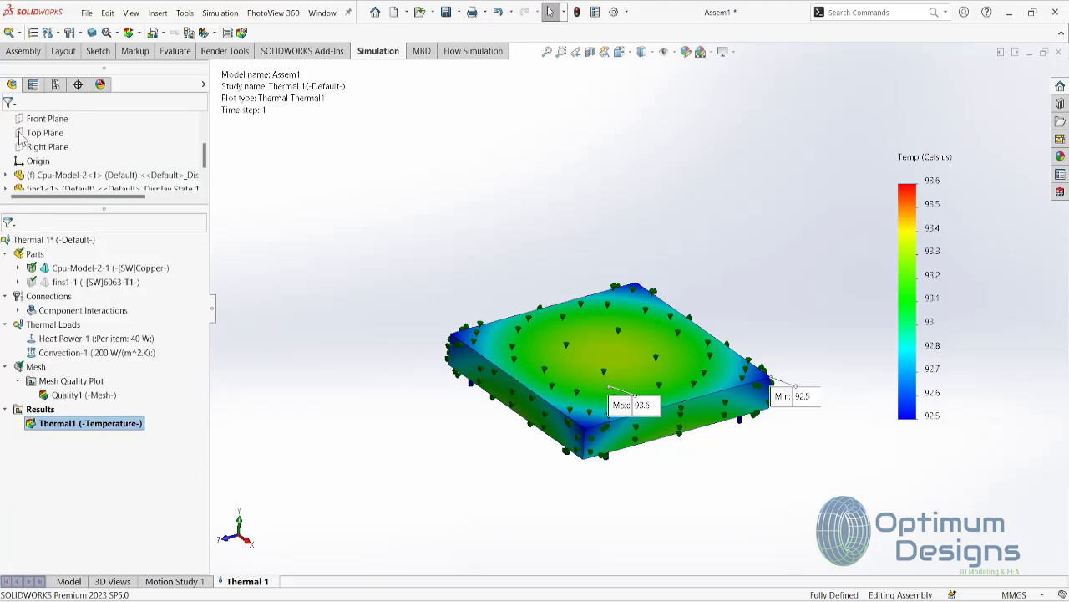
left_click_drag(643, 409, 489, 510)
left_click_drag(791, 386, 774, 210)
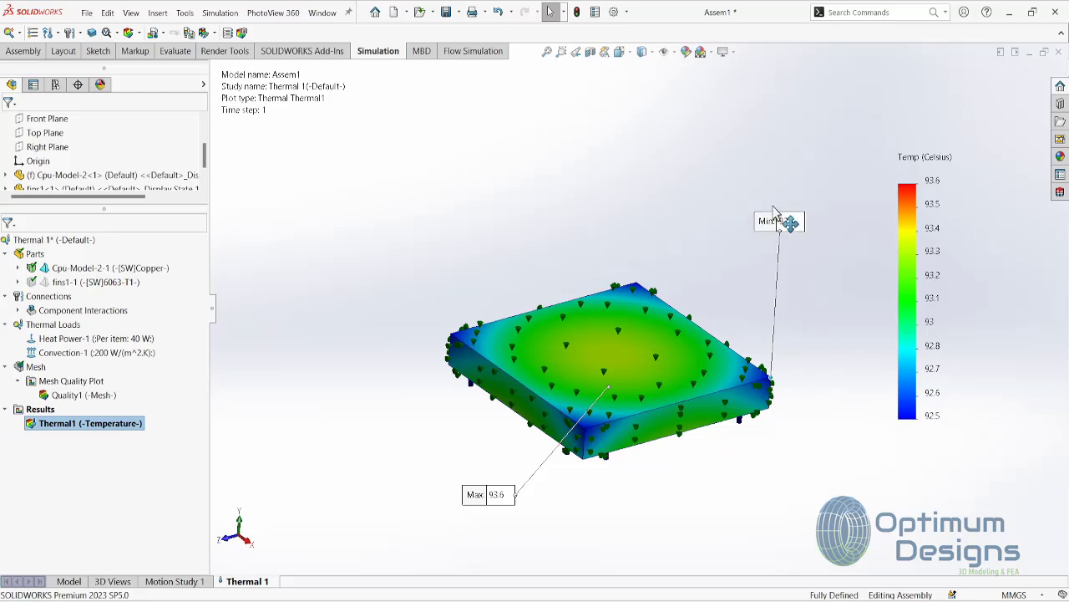
Step: Include the fins in the analysis and reapply convection to all exposed heat sink faces except the CPU face
right_click(127, 283)
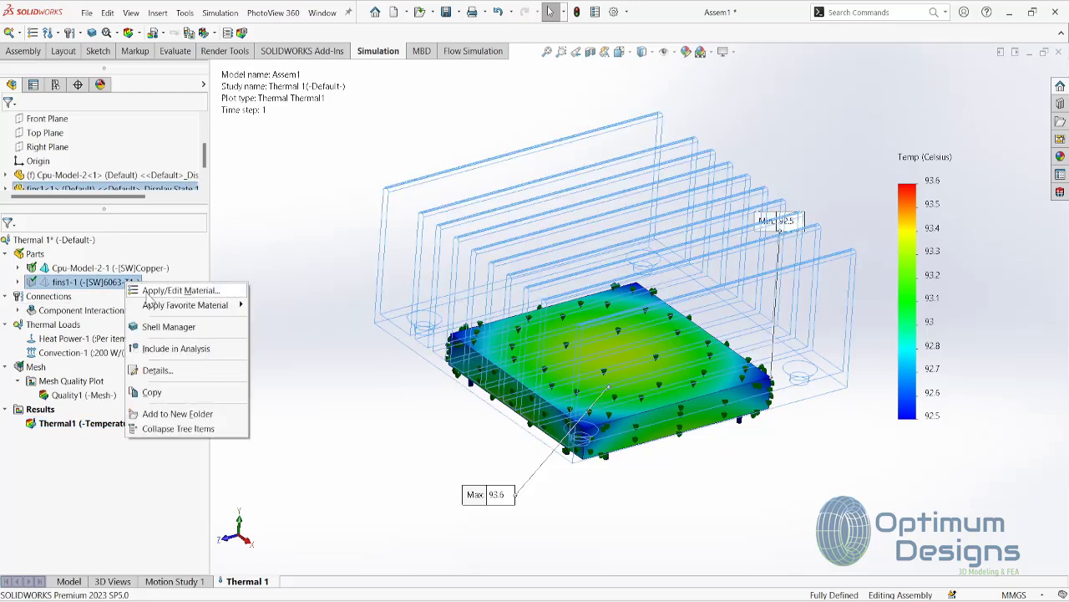
left_click(179, 352)
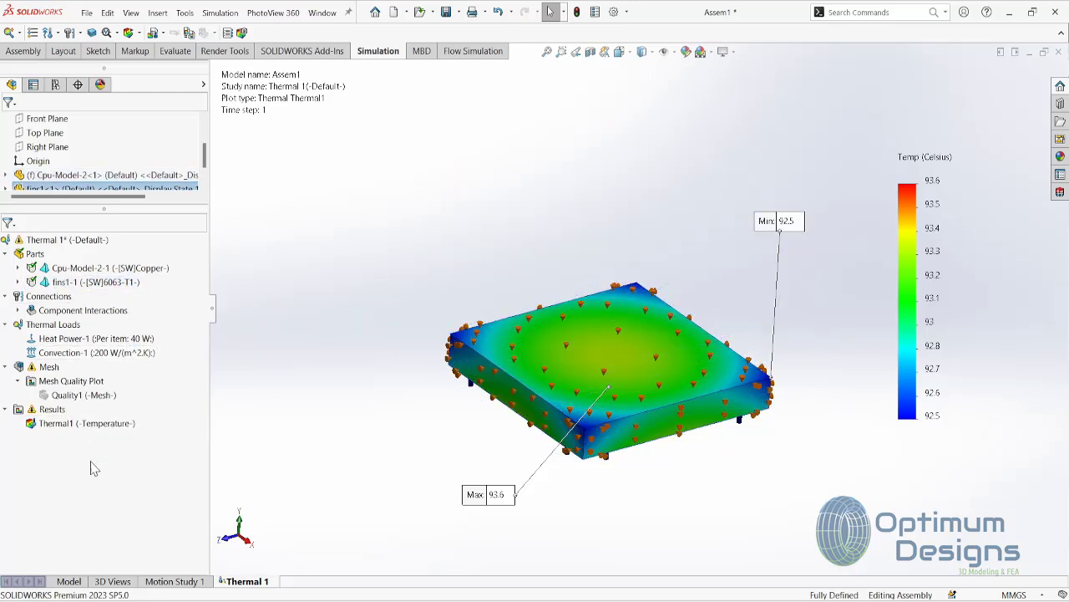
right_click(99, 354)
left_click(126, 359)
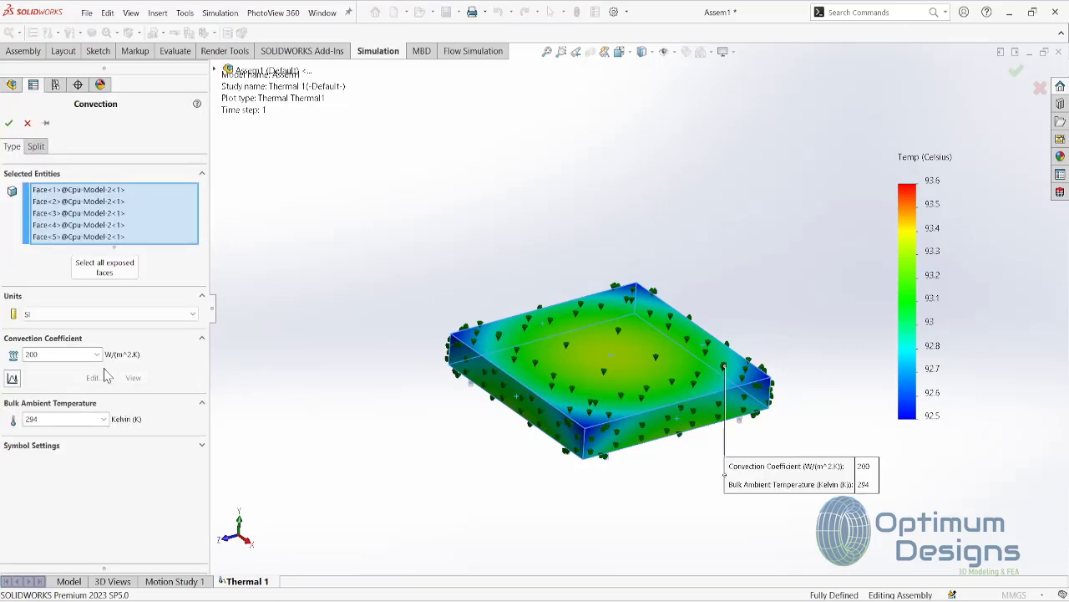
left_click(104, 267)
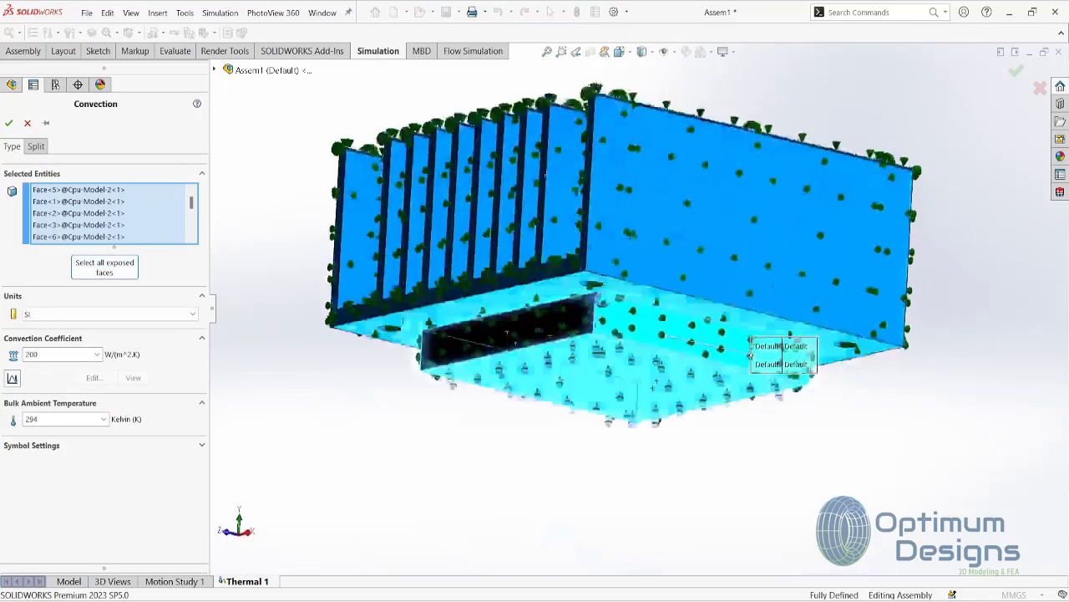
middle_click_drag(502, 401, 464, 233)
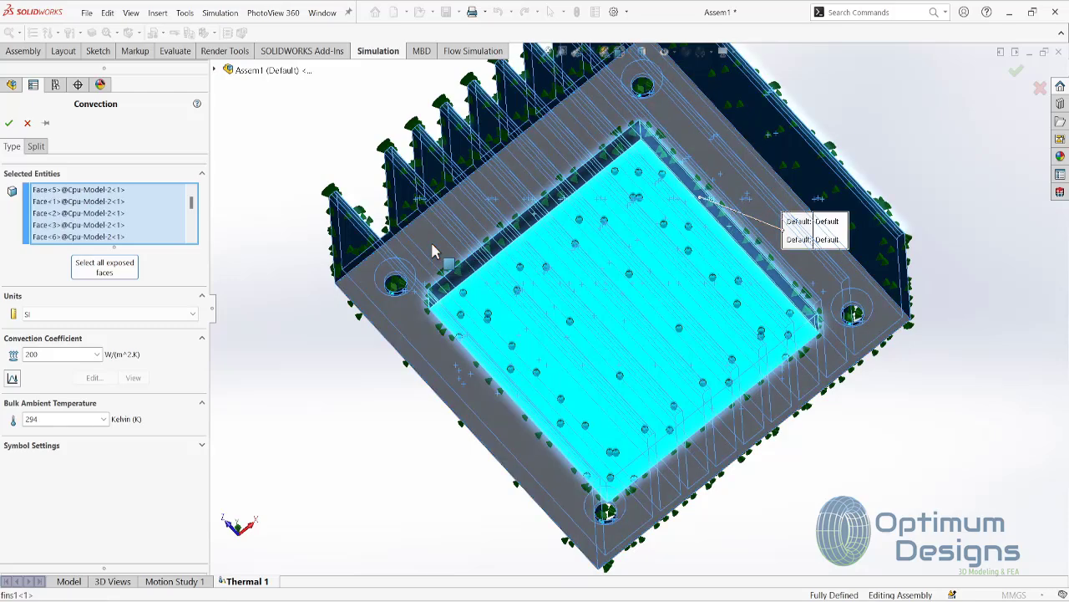
left_click(538, 256)
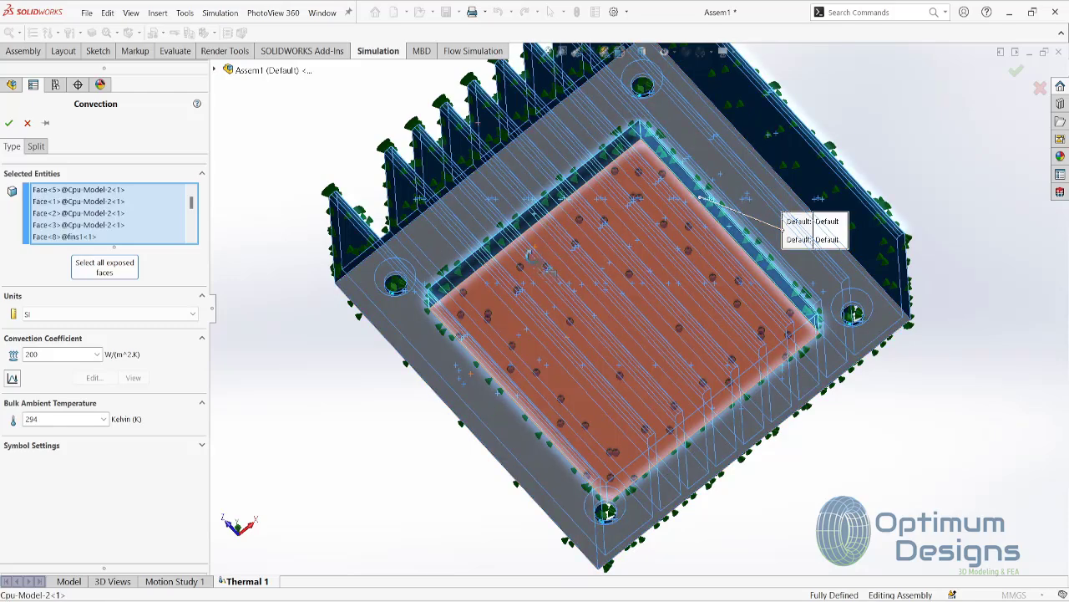
middle_click_drag(529, 255, 530, 487)
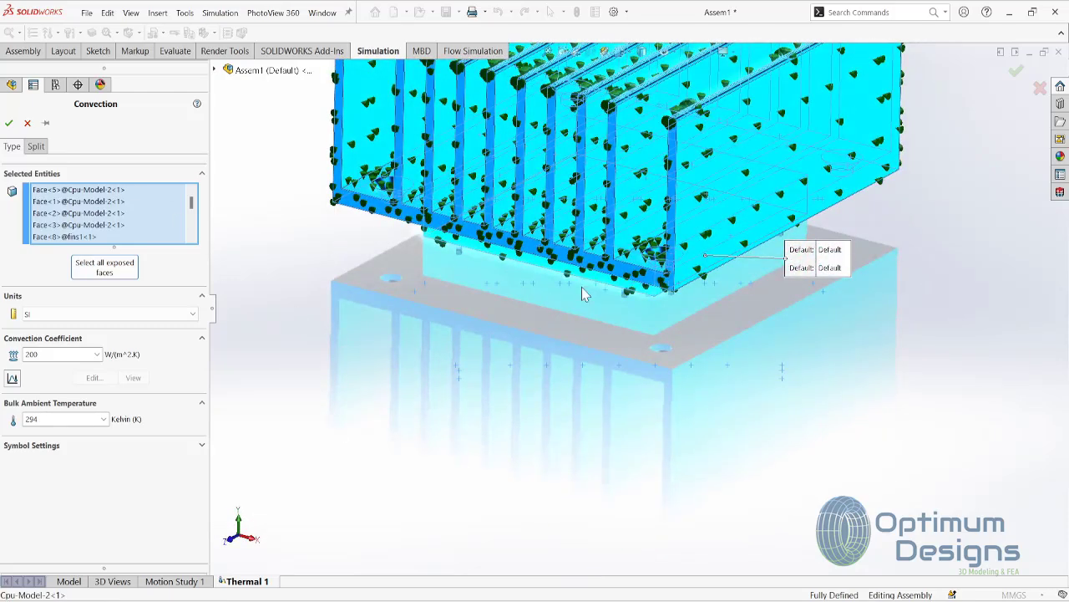
scroll(582, 292, "up", 5)
mouse_move(575, 322)
middle_mouse_down()
mouse_move(699, 351)
mouse_move(715, 463)
middle_mouse_up()
left_click(9, 124)
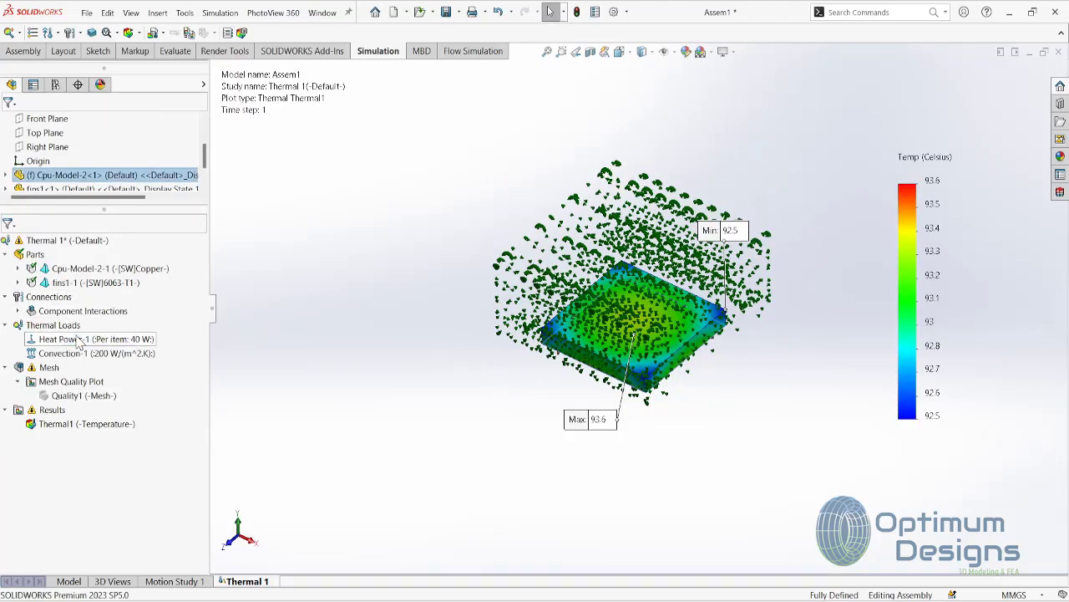
Step: Re-accept the 40 W heat power load and re-run the thermal study
right_click(82, 339)
left_click(117, 347)
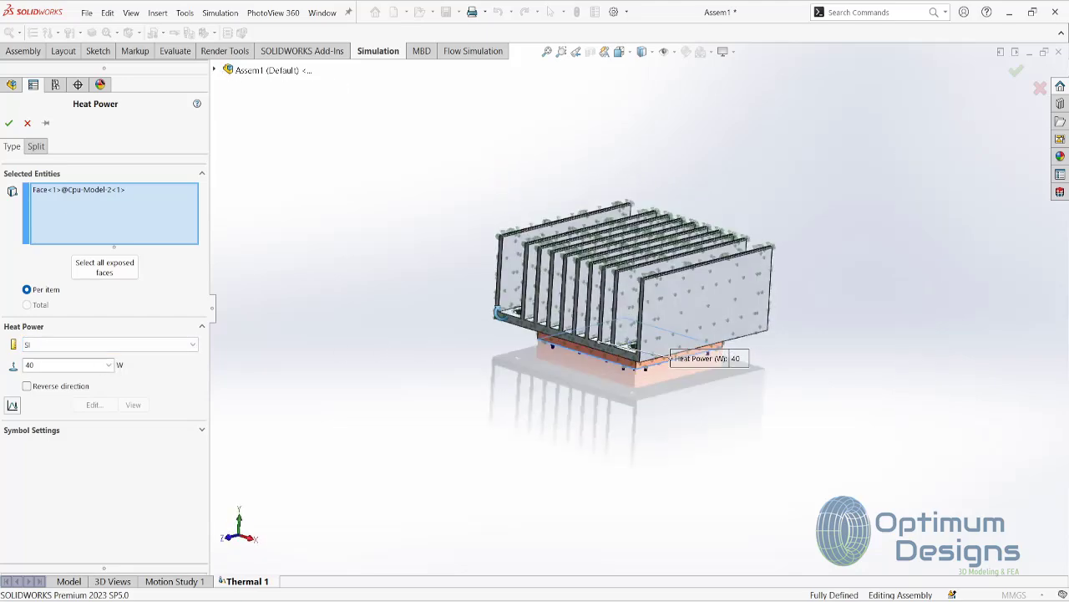
left_click(9, 123)
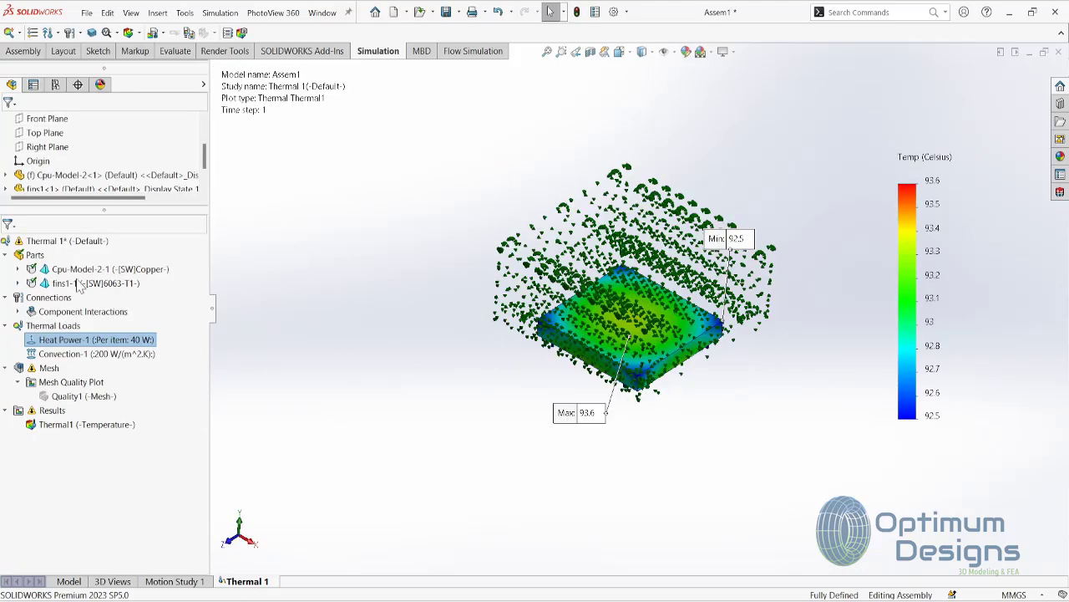
left_click(129, 35)
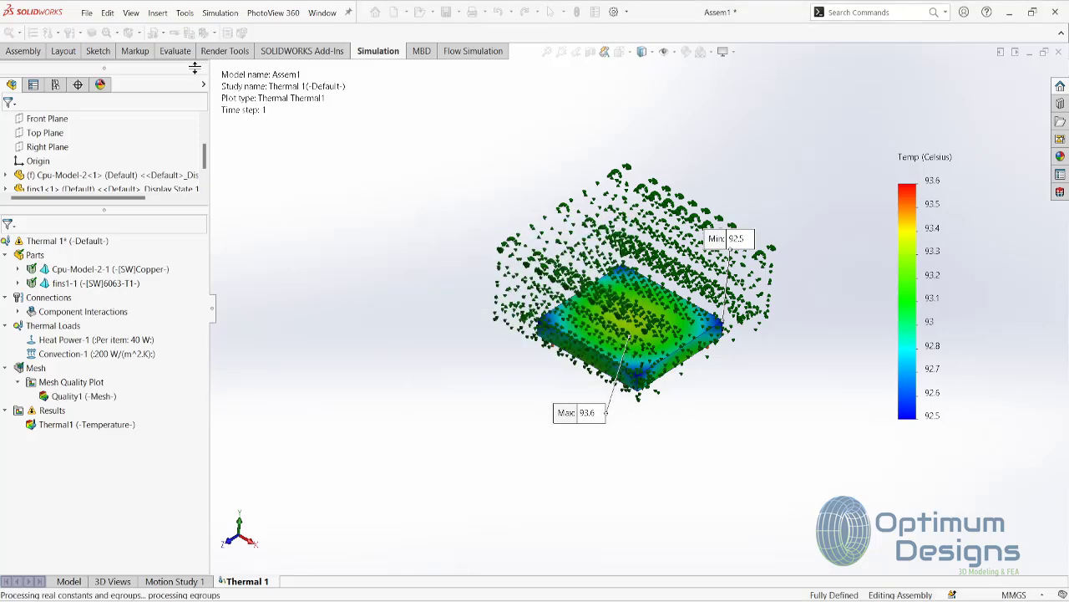
left_click(606, 371)
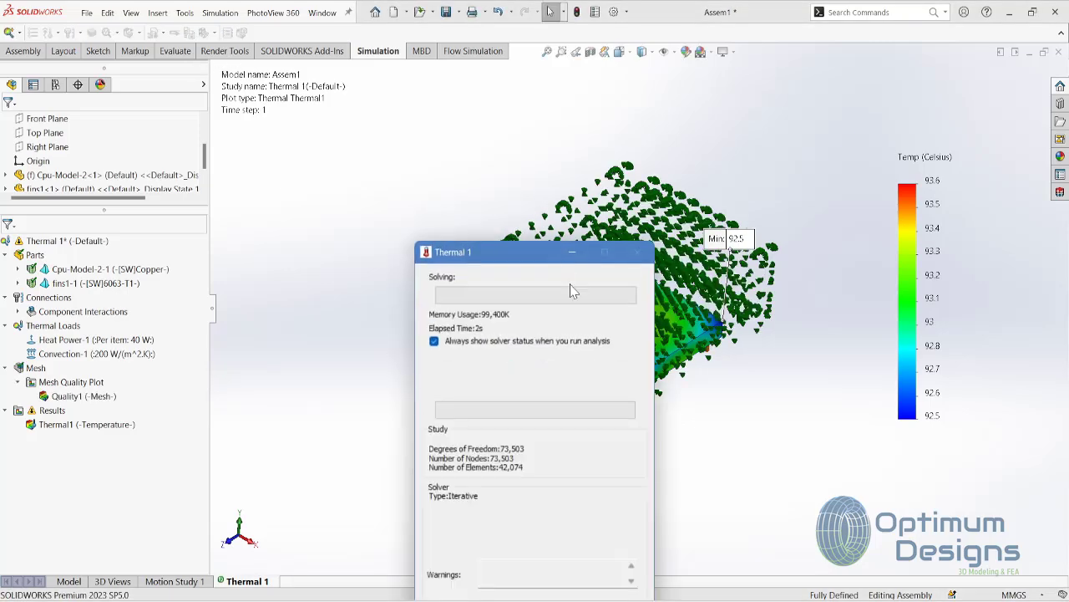
left_click_drag(538, 257, 350, 136)
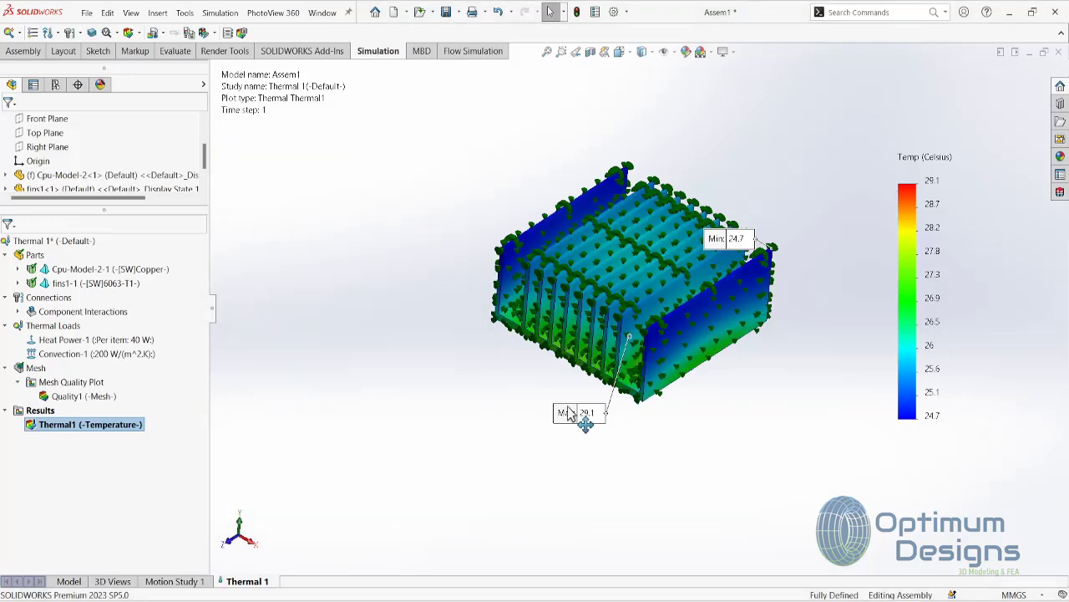
Step: Move the Min 24.7 label up and right of the fins and snap to isometric view
middle_click_drag(532, 403, 547, 398)
left_click_drag(731, 239, 809, 173)
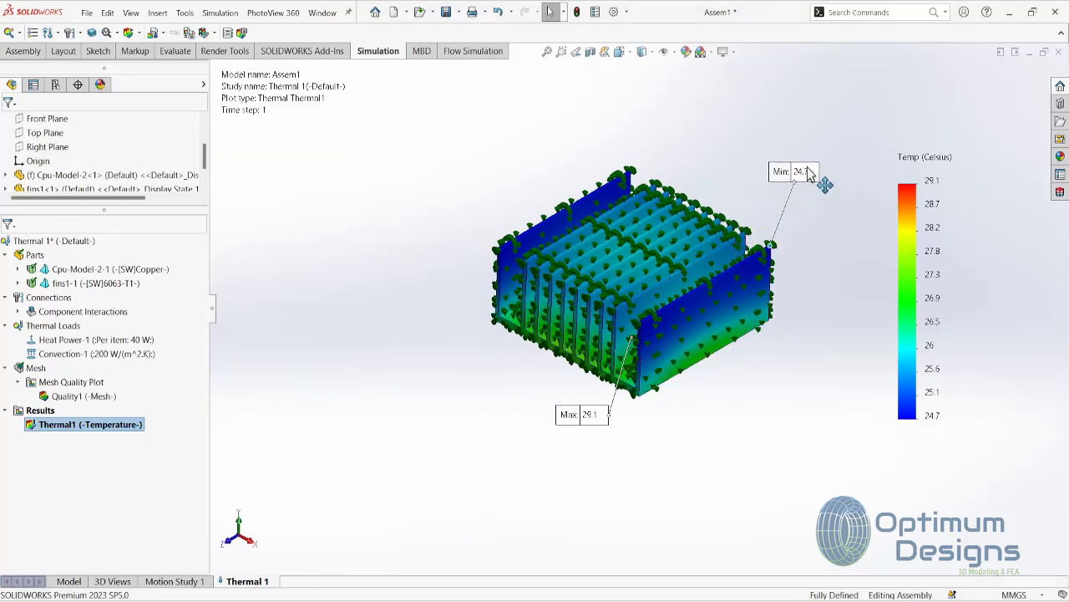
mouse_move(633, 376)
middle_mouse_down()
mouse_move(654, 232)
mouse_move(632, 399)
middle_mouse_up()
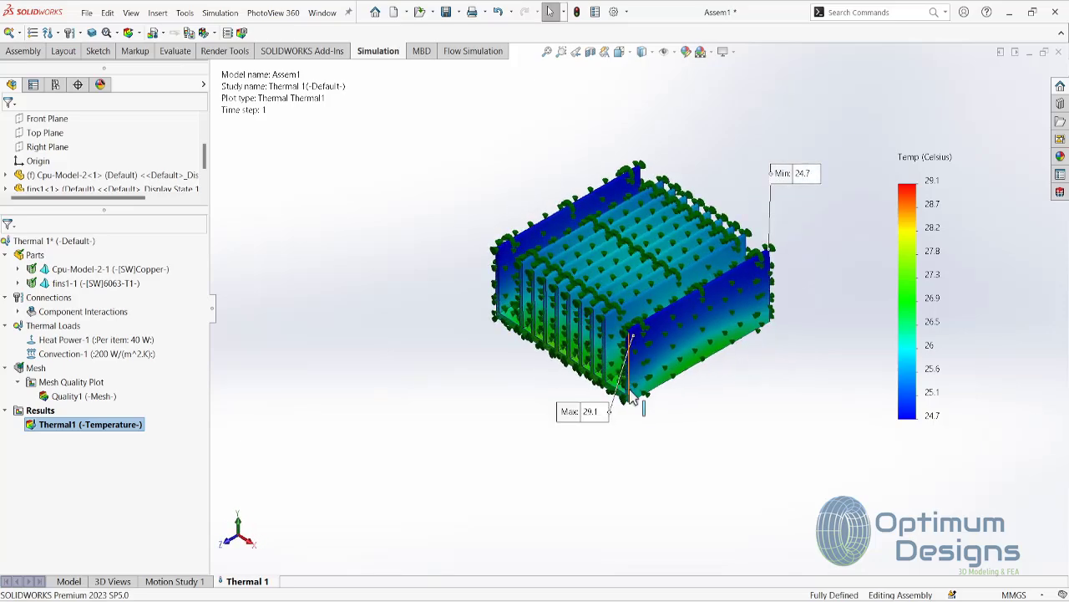
key("space")
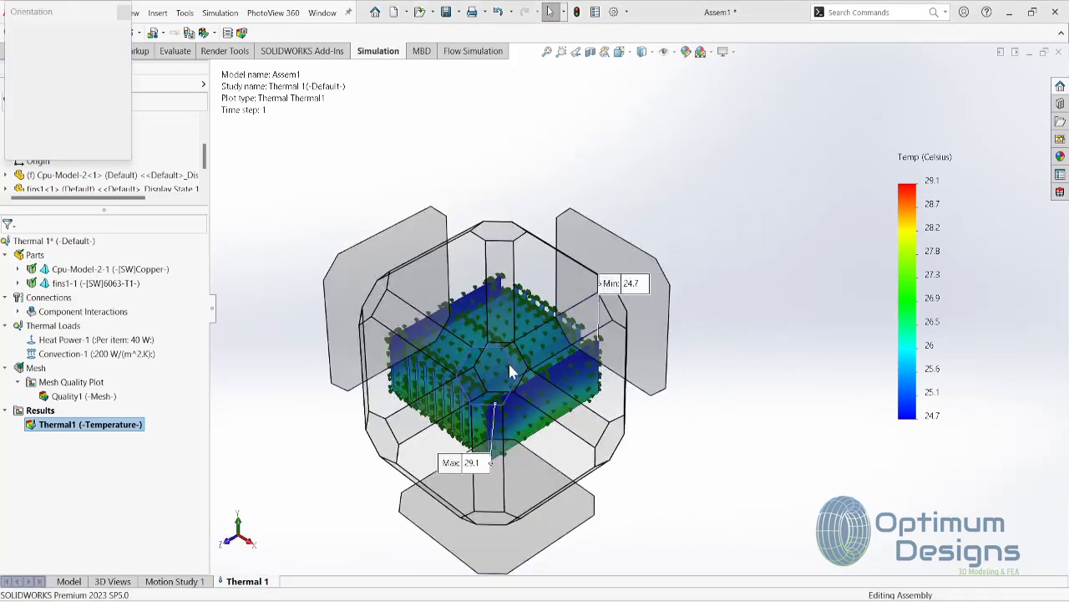
left_click(509, 366)
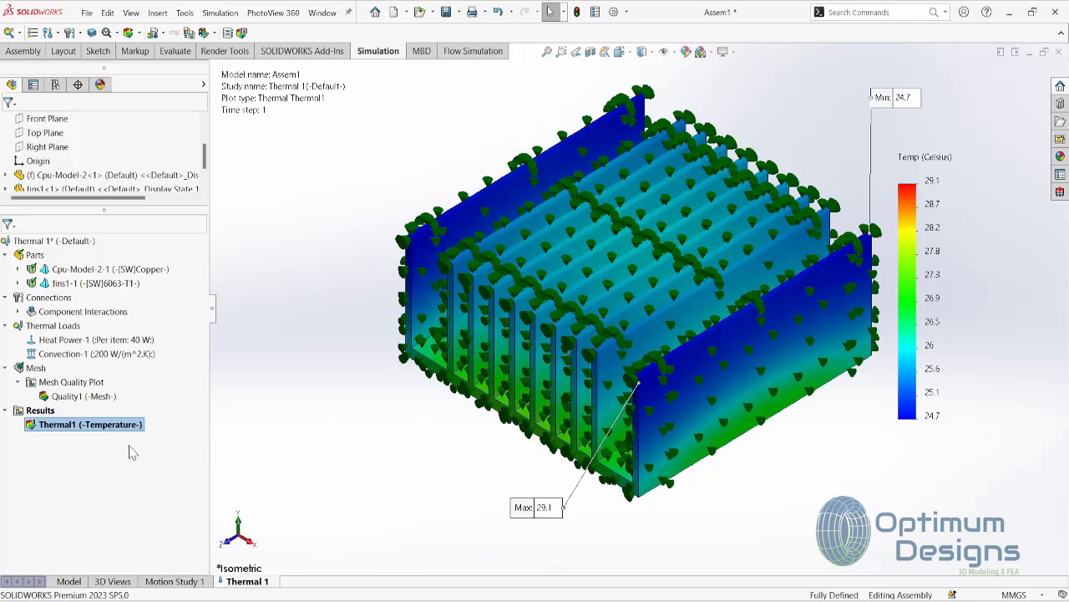
Step: Review the Thermal1 plot's chart and fringe settings, then try animating the plot
right_click(99, 427)
left_click(144, 189)
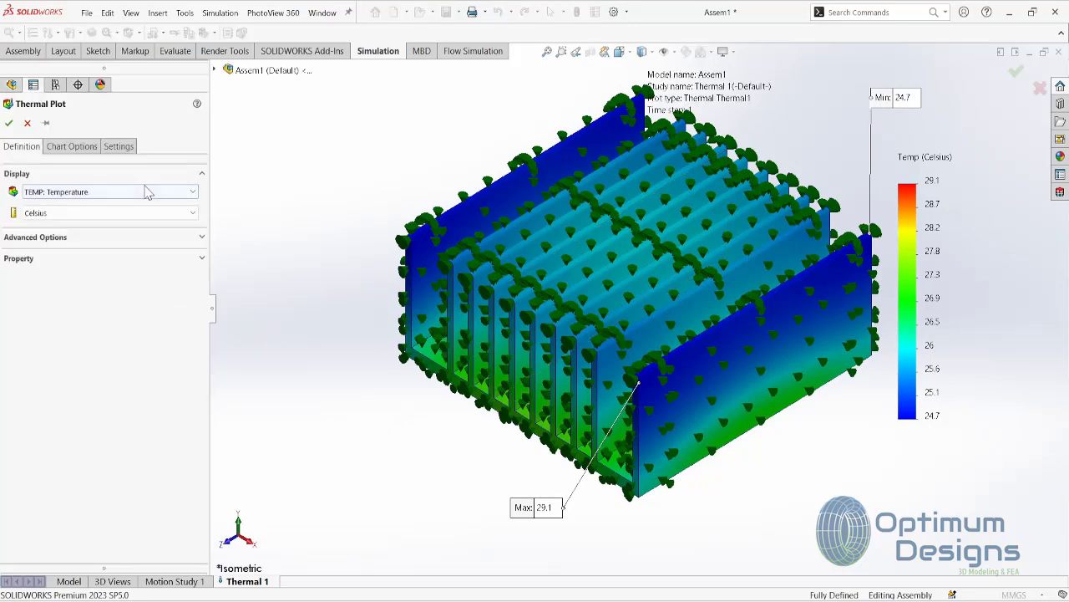
left_click(84, 146)
left_click(107, 151)
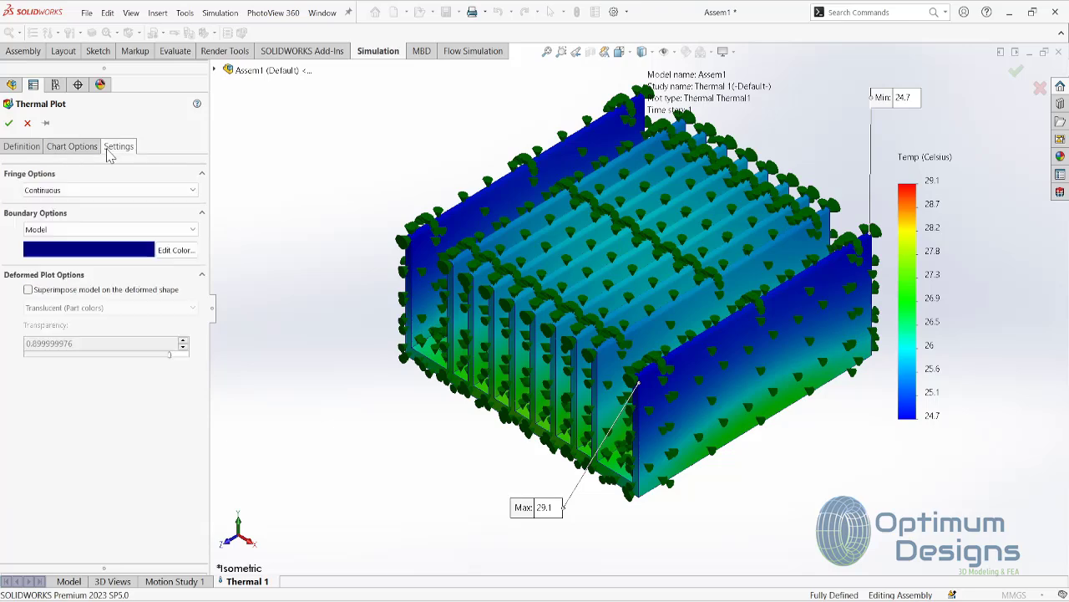
left_click(8, 124)
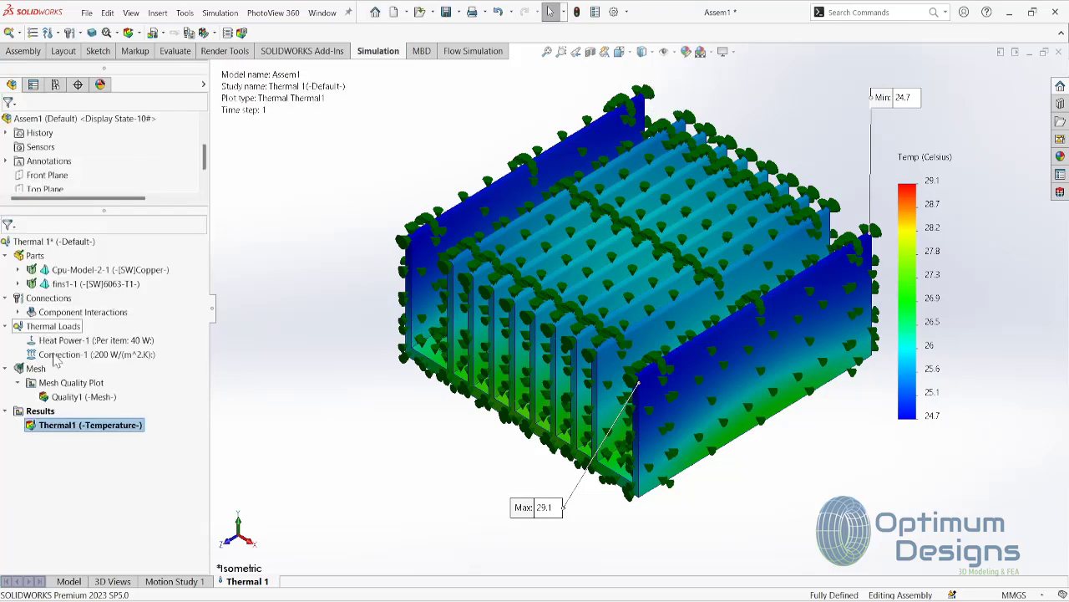
right_click(91, 425)
left_click(111, 242)
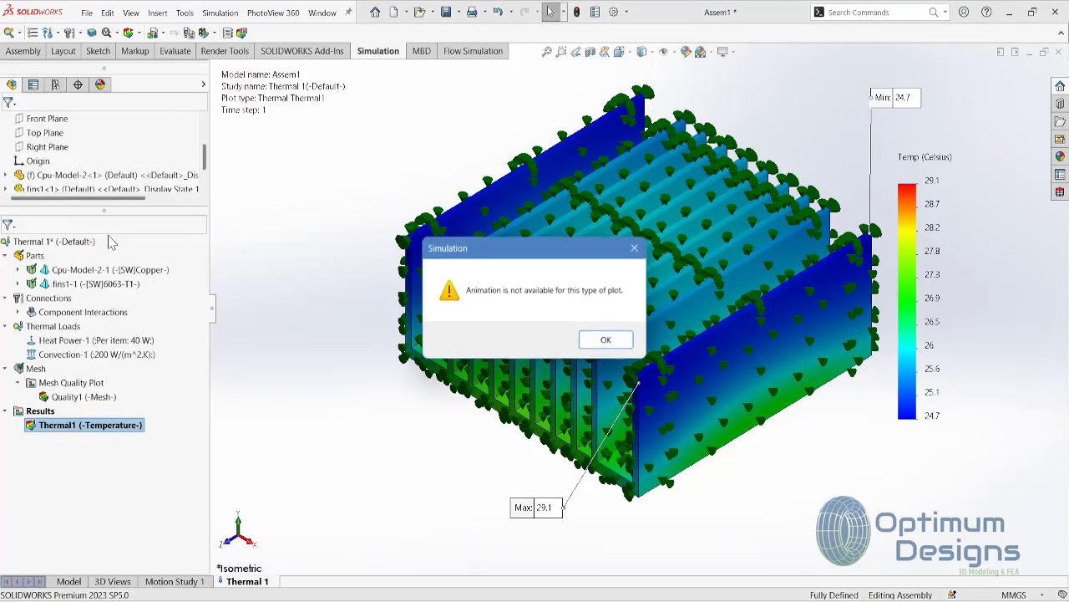
left_click(606, 341)
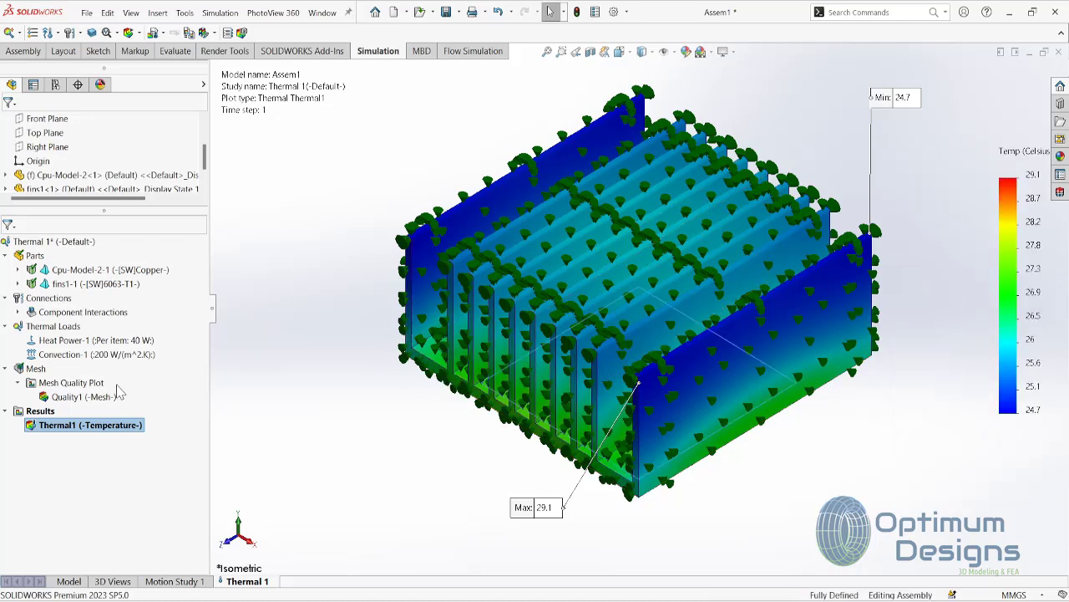
right_click(87, 427)
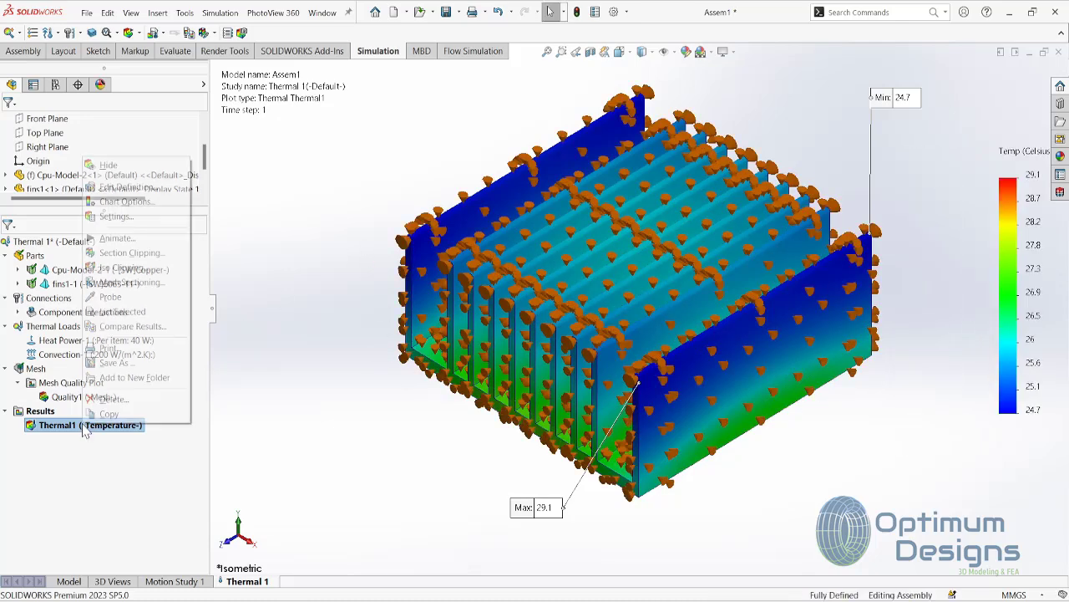
left_click(129, 254)
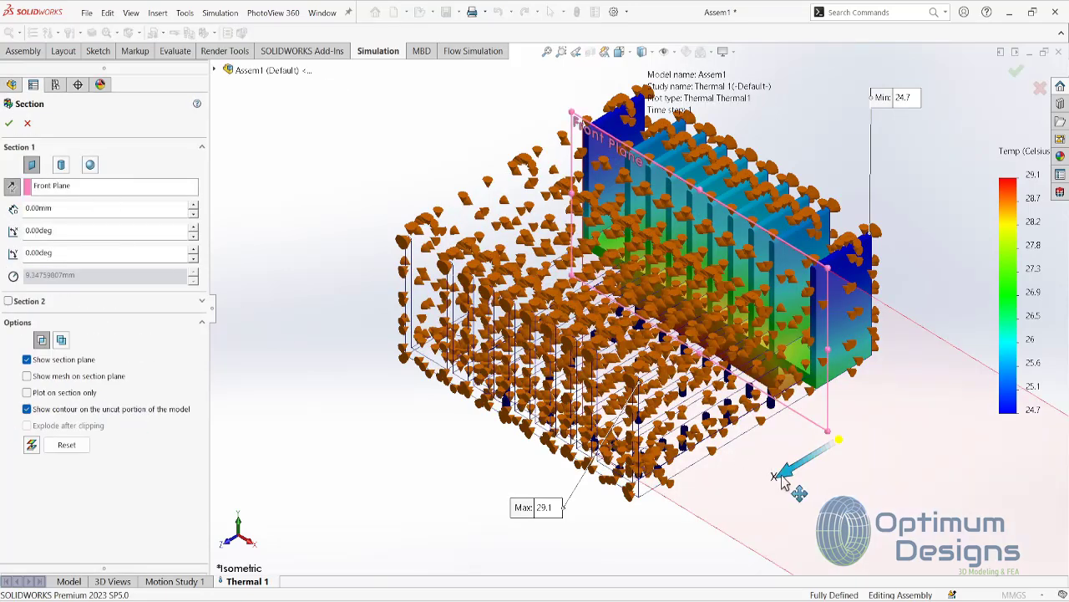
mouse_move(783, 483)
left_mouse_down()
mouse_move(651, 558)
mouse_move(747, 493)
left_mouse_up()
left_click(27, 360)
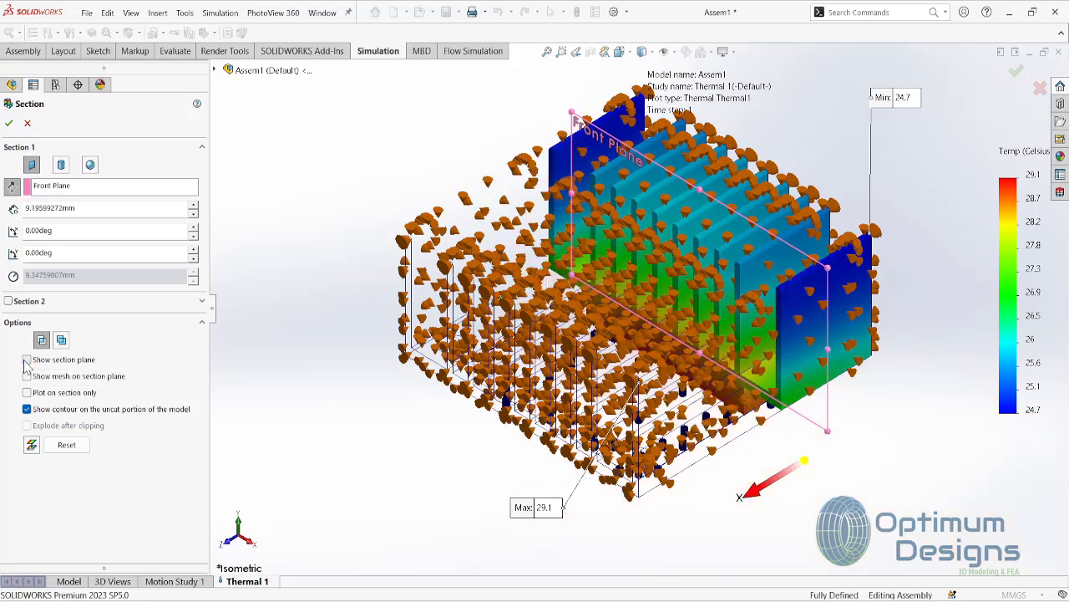
left_click(27, 360)
left_click(27, 409)
left_click(27, 409)
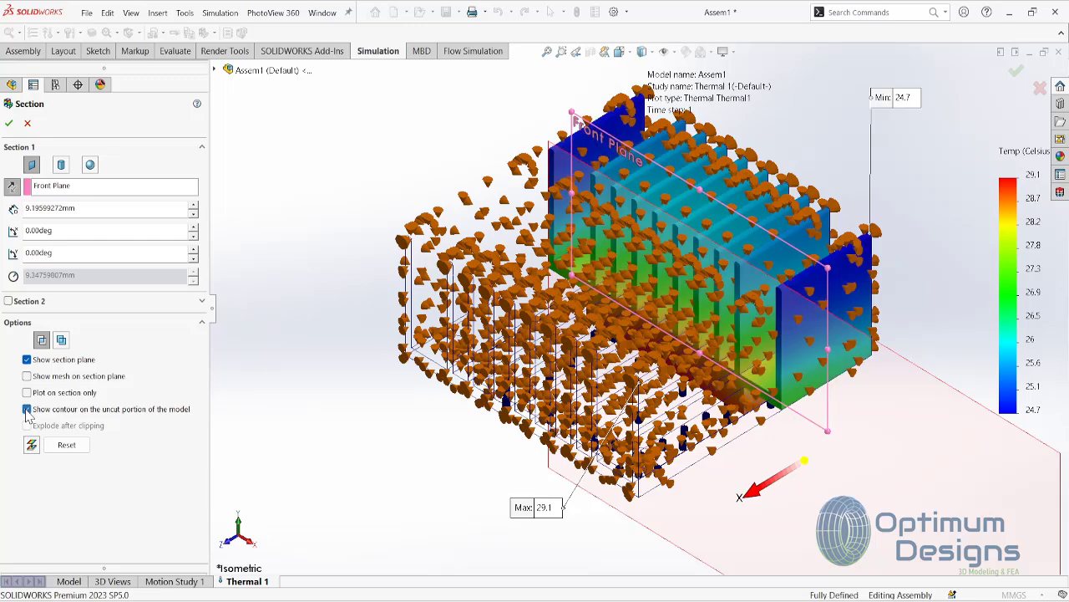
left_click(26, 392)
left_click(27, 392)
left_click(27, 375)
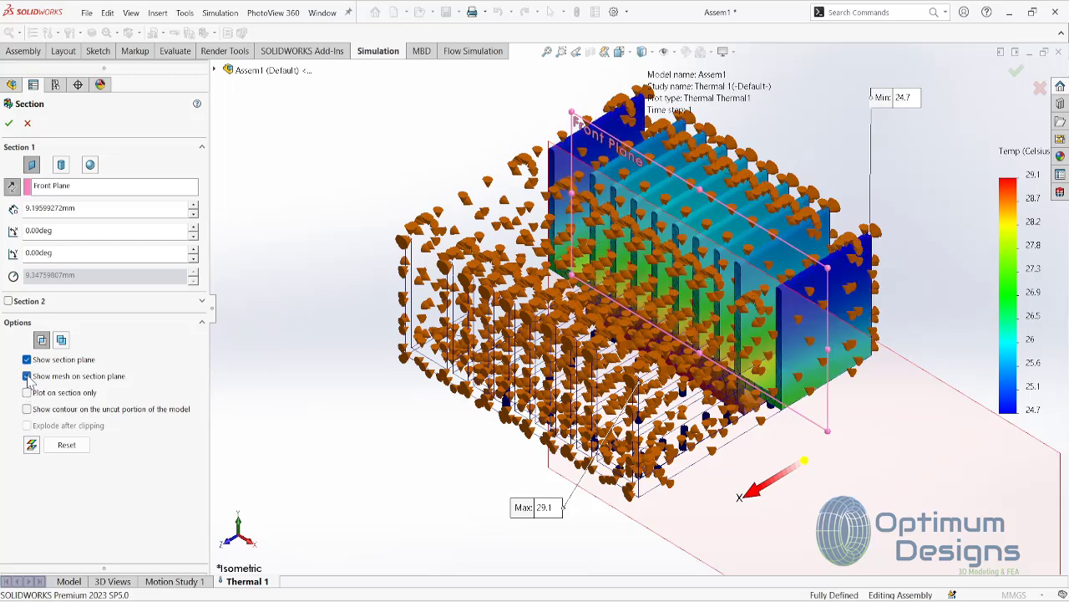
left_click(28, 377)
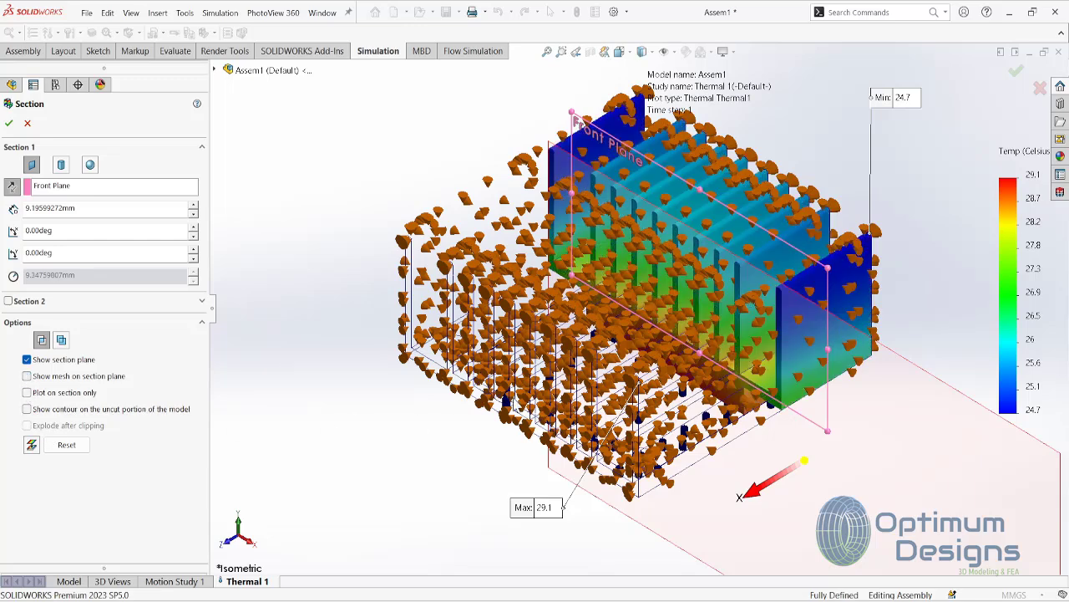
left_click_drag(738, 502, 612, 573)
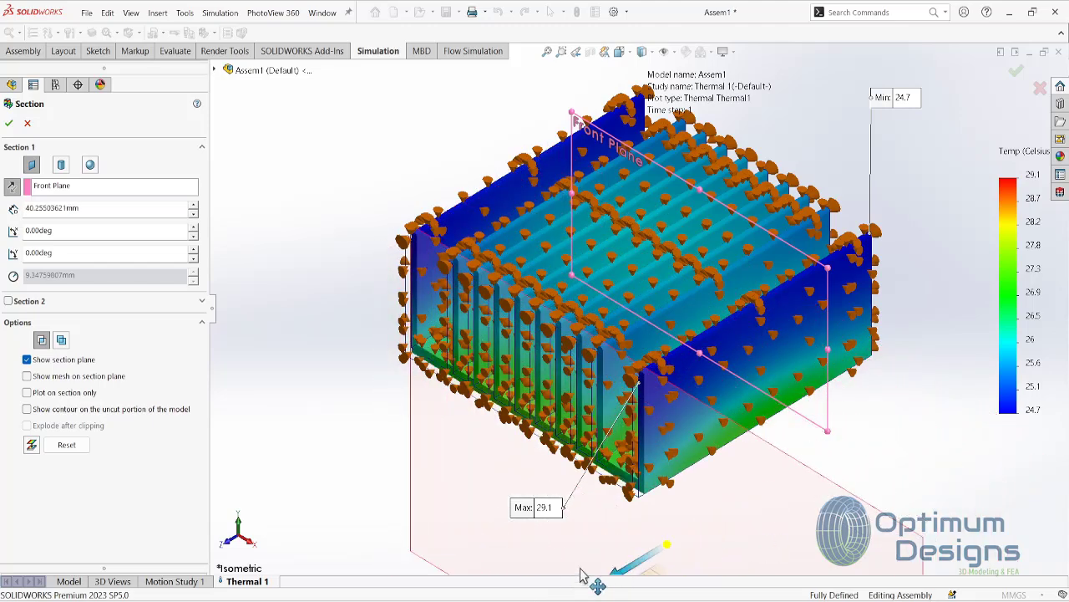
mouse_move(612, 573)
left_mouse_down()
mouse_move(716, 513)
mouse_move(772, 501)
mouse_move(539, 581)
mouse_move(192, 289)
left_mouse_up()
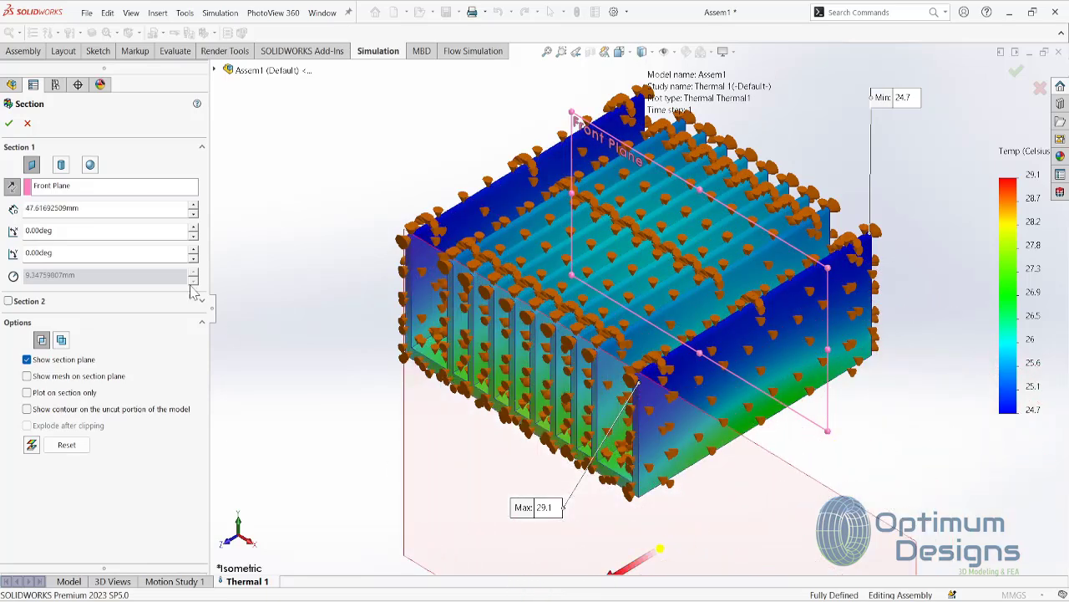
left_click(8, 123)
Step: Apply iso clipping to the Thermal1 plot and orbit the clipped result
right_click(66, 428)
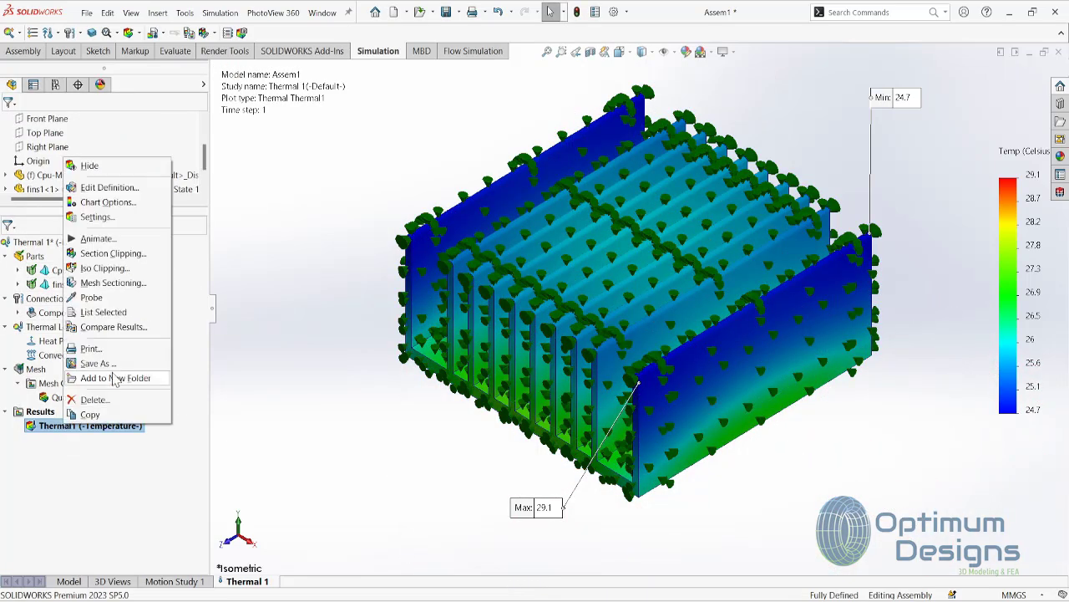
left_click(104, 269)
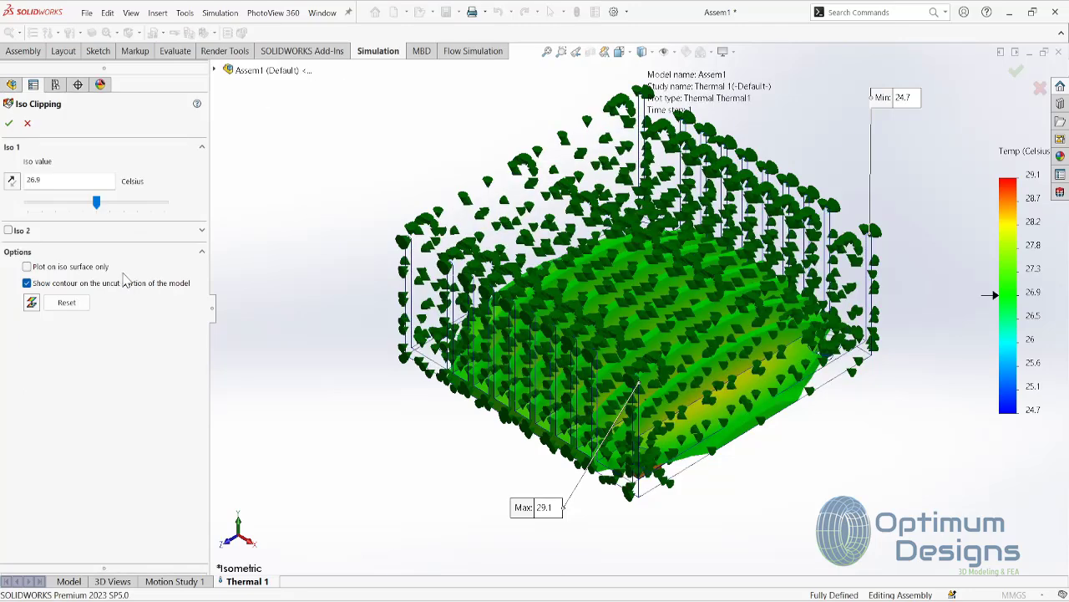
left_click(11, 124)
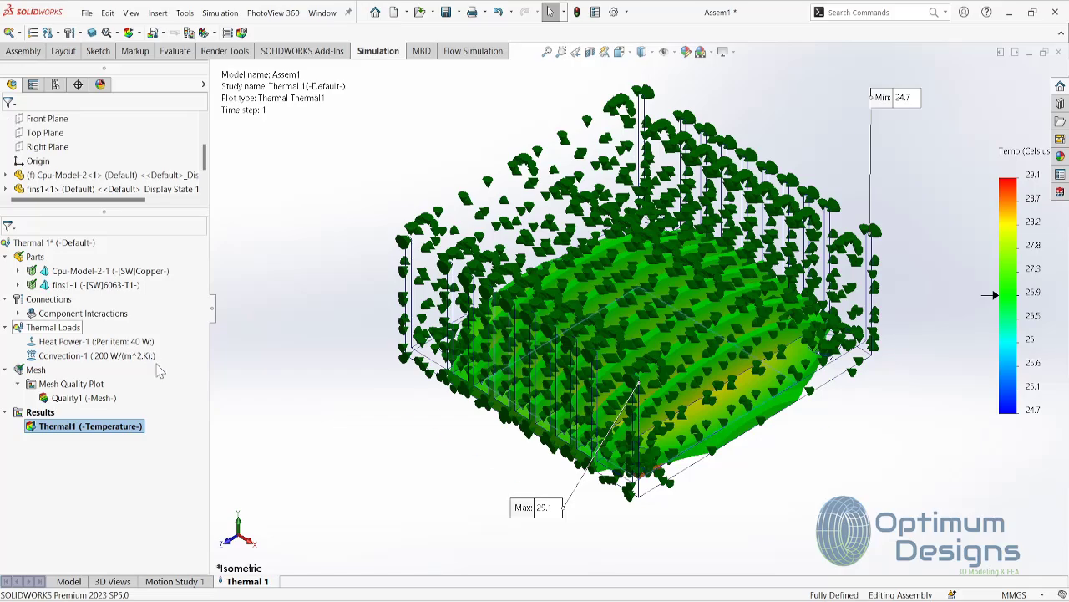
mouse_move(476, 437)
middle_mouse_down()
mouse_move(558, 376)
mouse_move(627, 192)
middle_mouse_up()
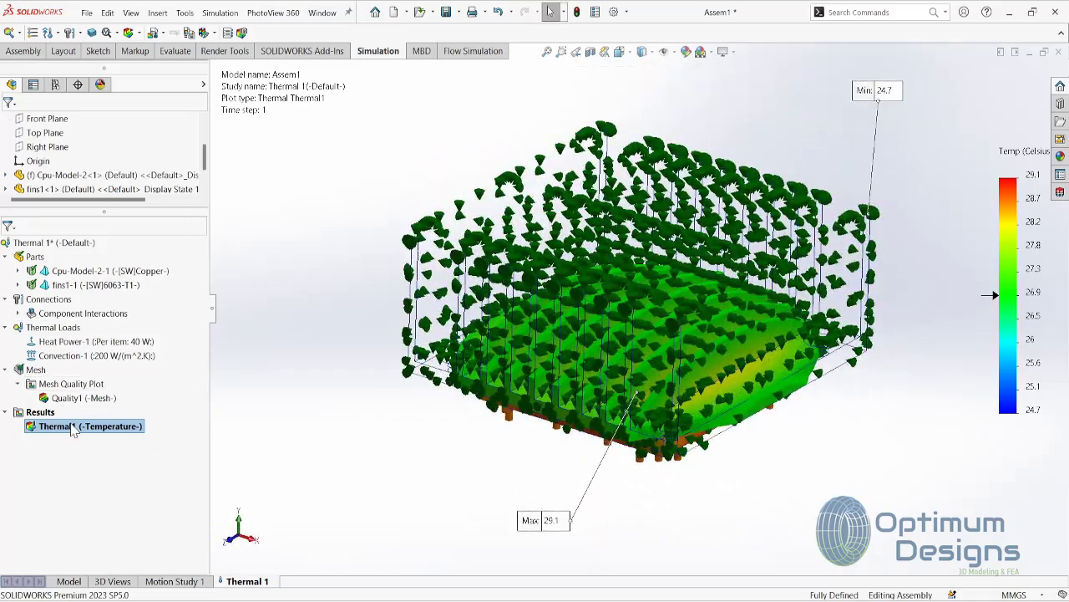
Step: Sweep the iso clipping value across the temperature range, then return to isometric view
right_click(77, 426)
left_click(107, 266)
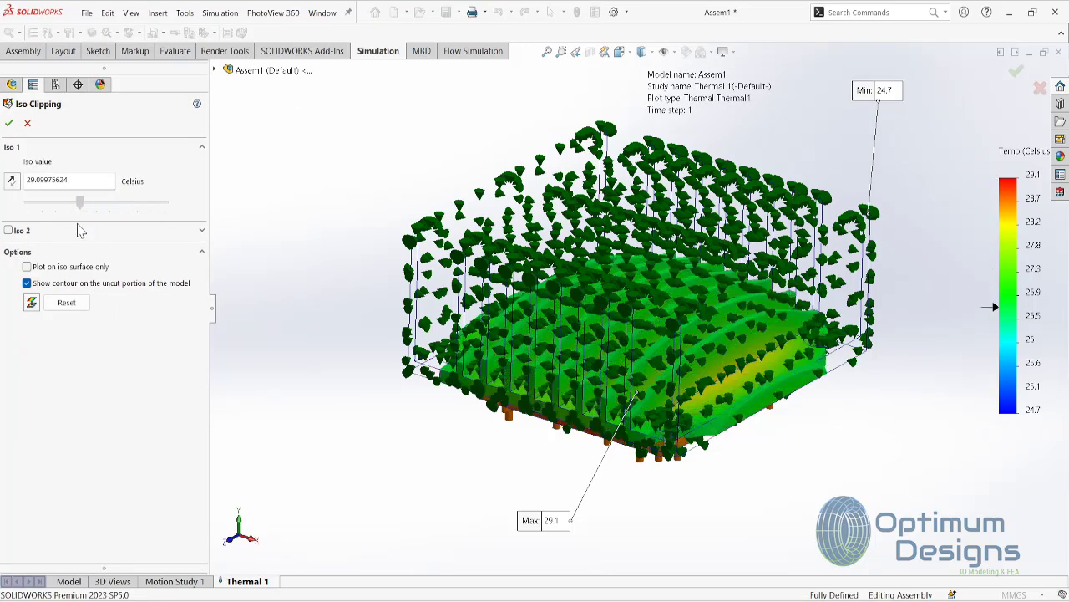
left_click_drag(98, 207, 4, 238)
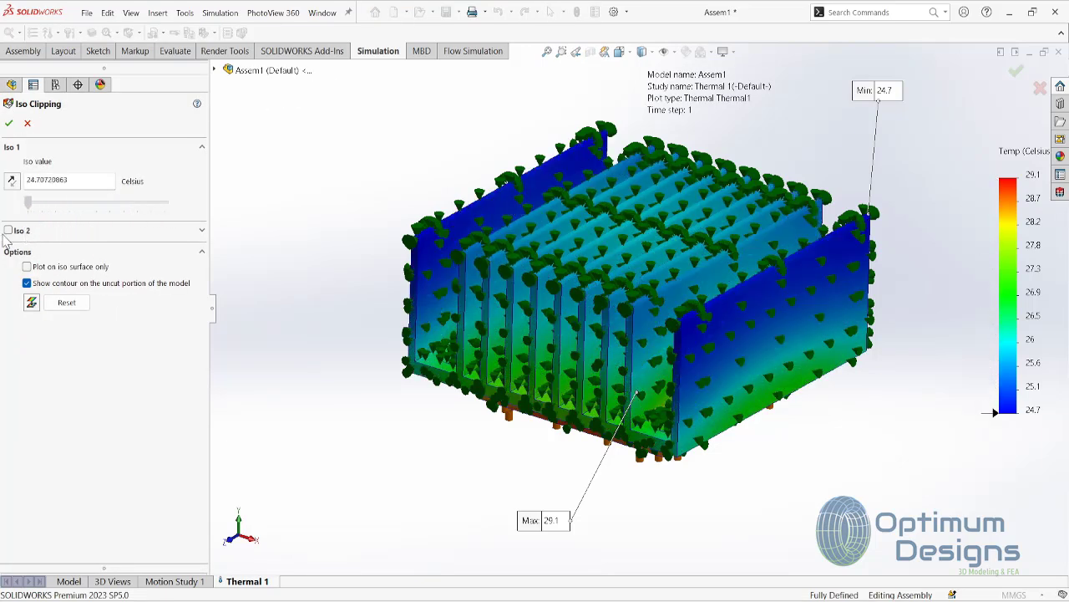
left_click(9, 123)
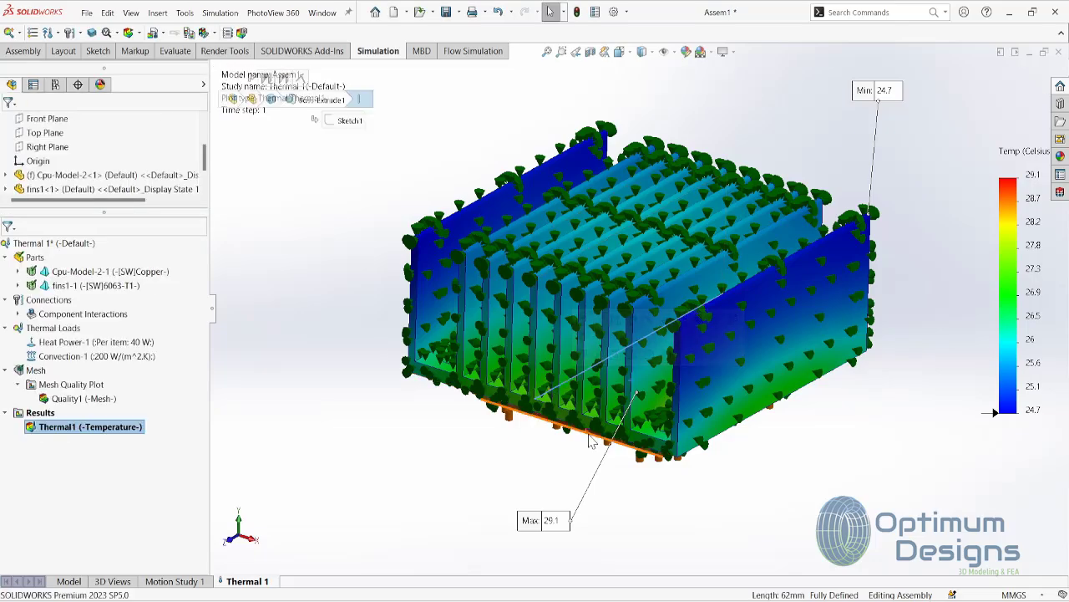
key("space")
left_click(514, 344)
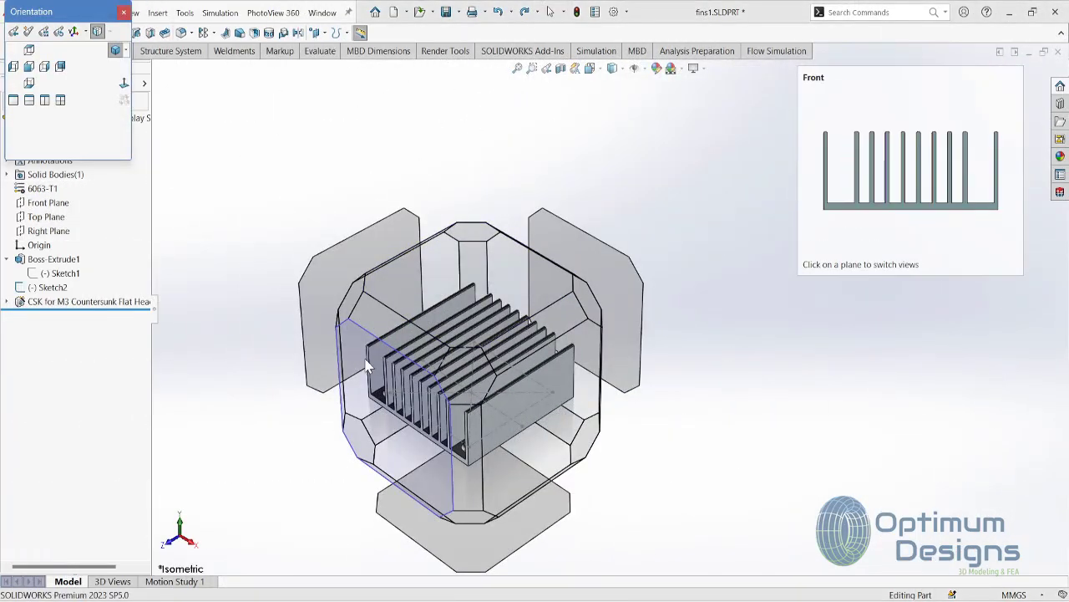
Step: Edit the fin profile Sketch1 from the front and change the 24.00 fin height to 32 mm
left_click(378, 363)
left_click(65, 273)
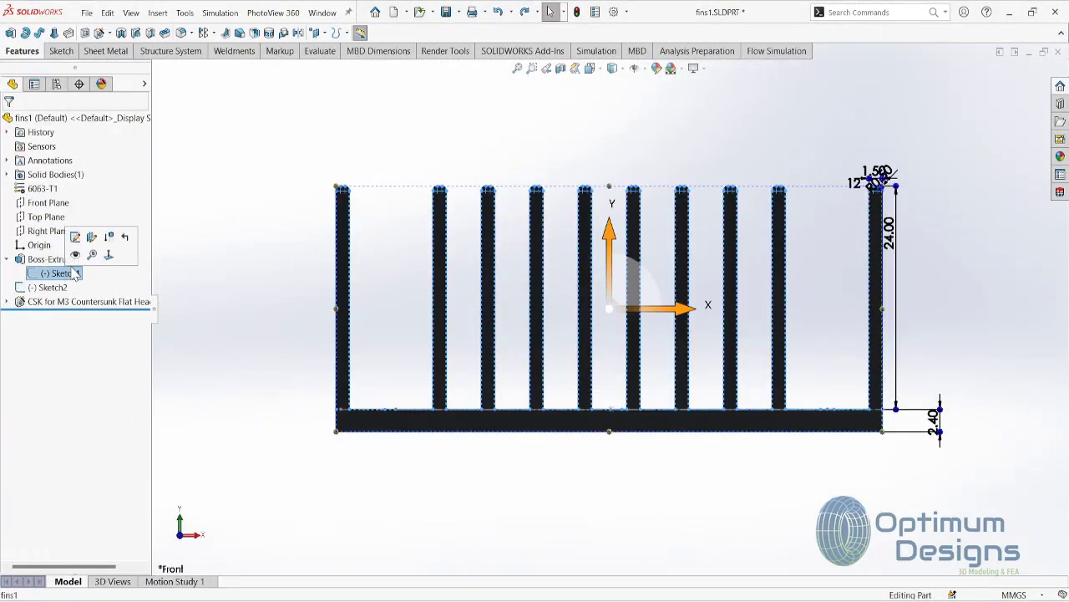
left_click(75, 238)
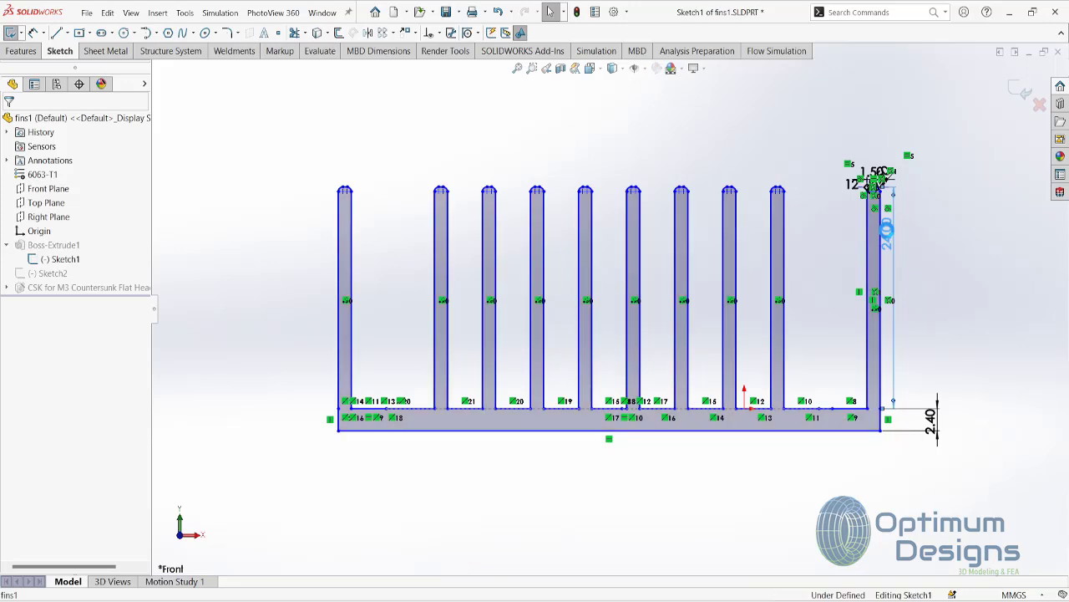
double_click(888, 231)
type("32")
key("Return")
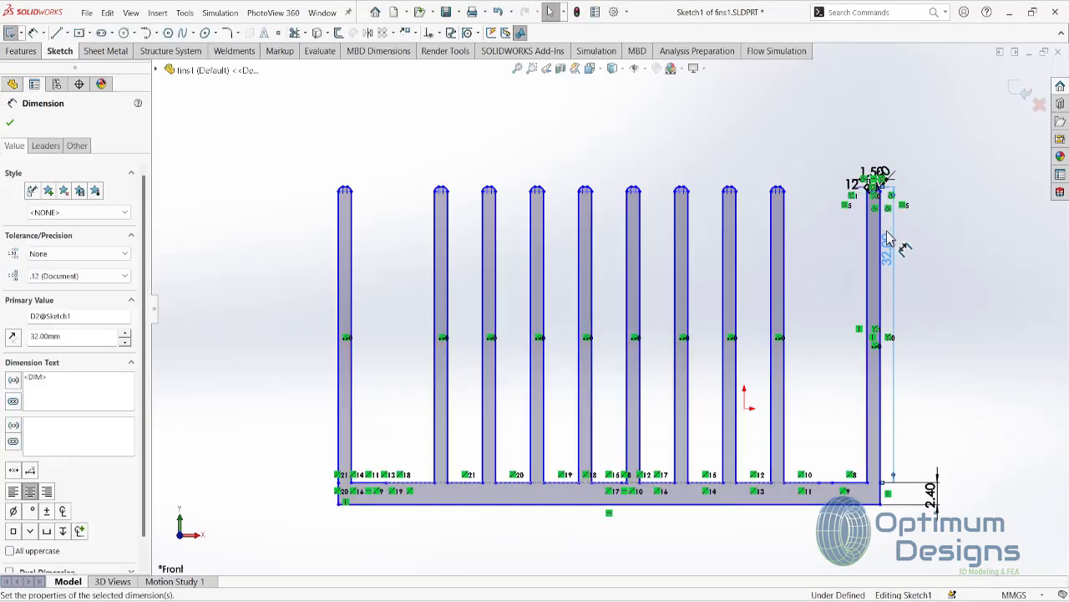
scroll(891, 230, "down", 3)
scroll(877, 195, "down", 2)
key("Escape")
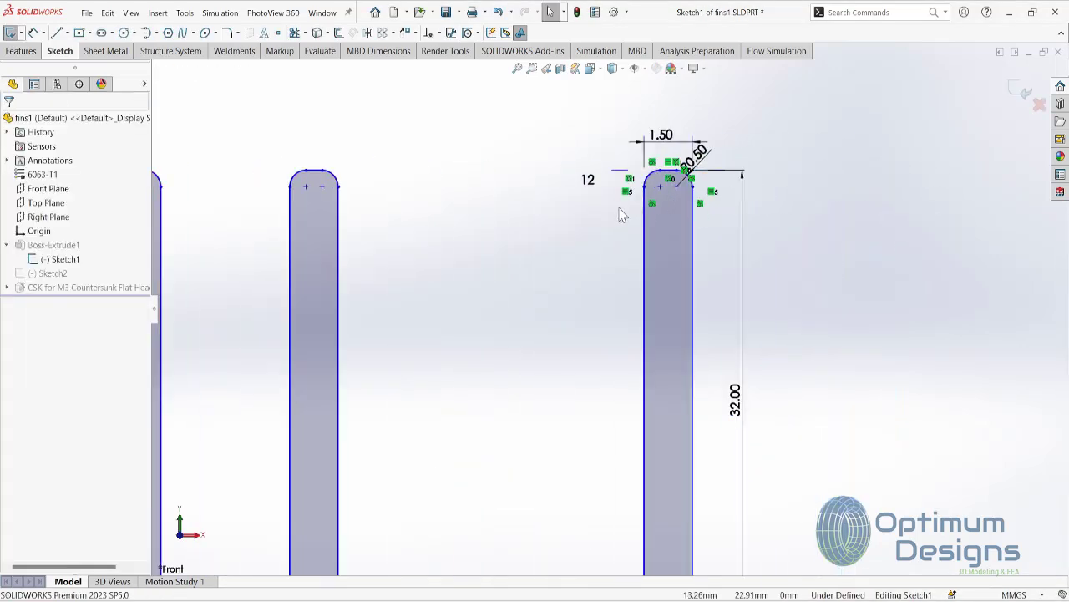
Step: Delete the rightmost fin's rounded top arcs and both side lines
left_click(646, 179)
key("Delete")
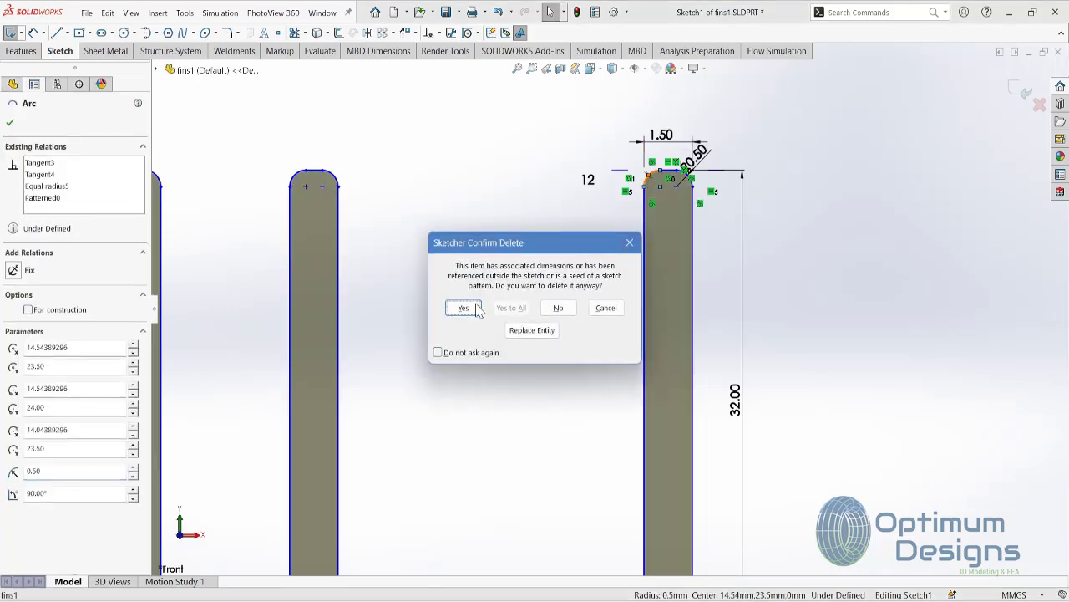
left_click(474, 304)
left_click_drag(699, 263, 639, 308)
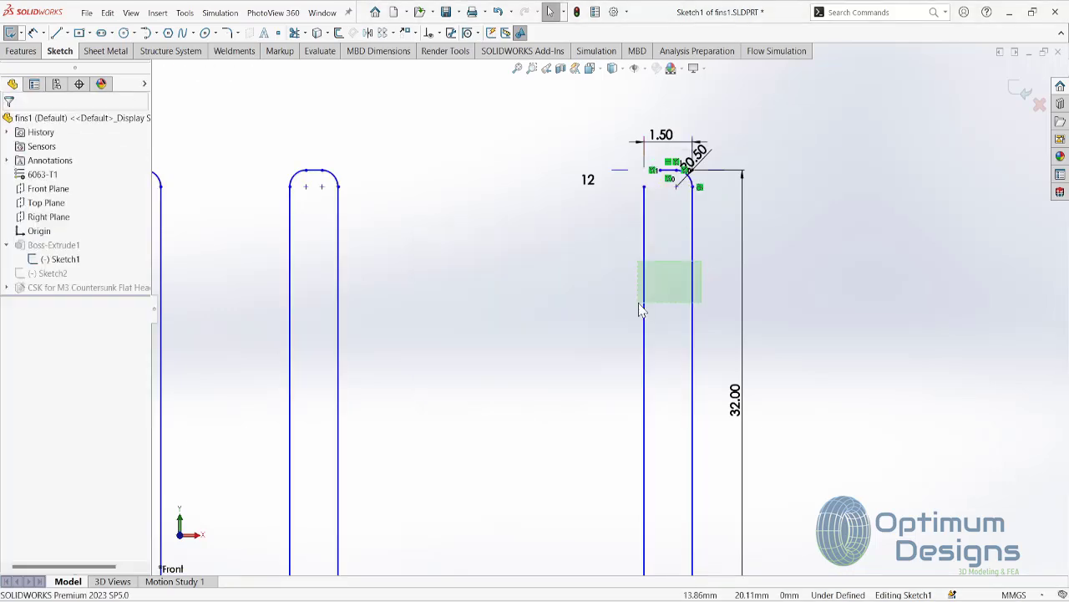
key("Delete")
left_click(464, 307)
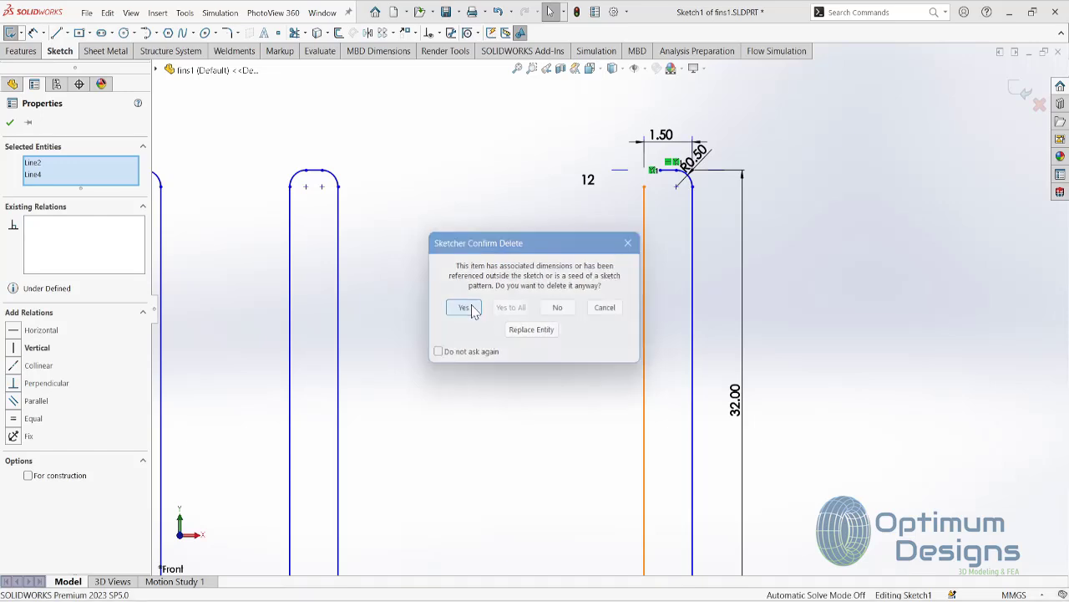
scroll(642, 411, "up", 4)
scroll(644, 255, "down", 5)
scroll(643, 255, "down", 3)
left_click(642, 266)
key("Delete")
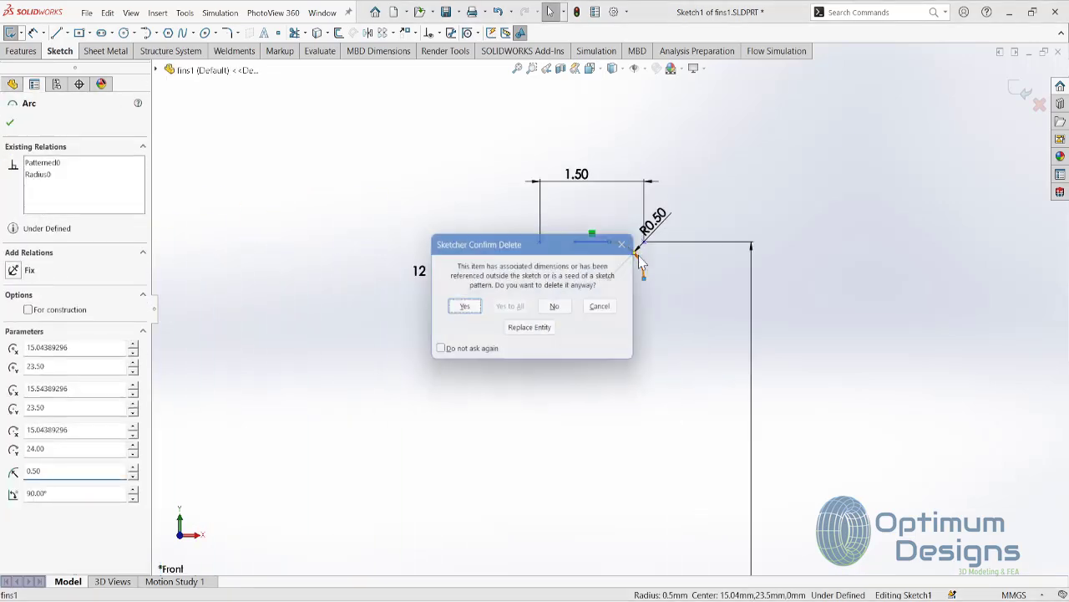
left_click(465, 306)
scroll(593, 343, "up", 5)
Step: Draw a tapered fin side line from the base corner up to the fin top
scroll(619, 468, "up", 2)
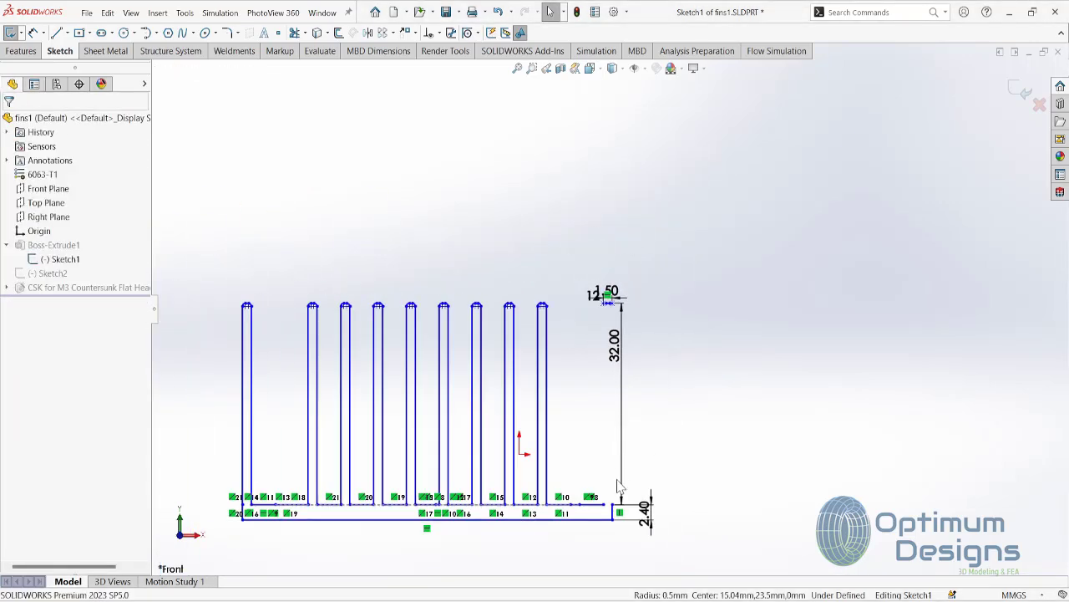
scroll(621, 484, "down", 2)
left_click(58, 33)
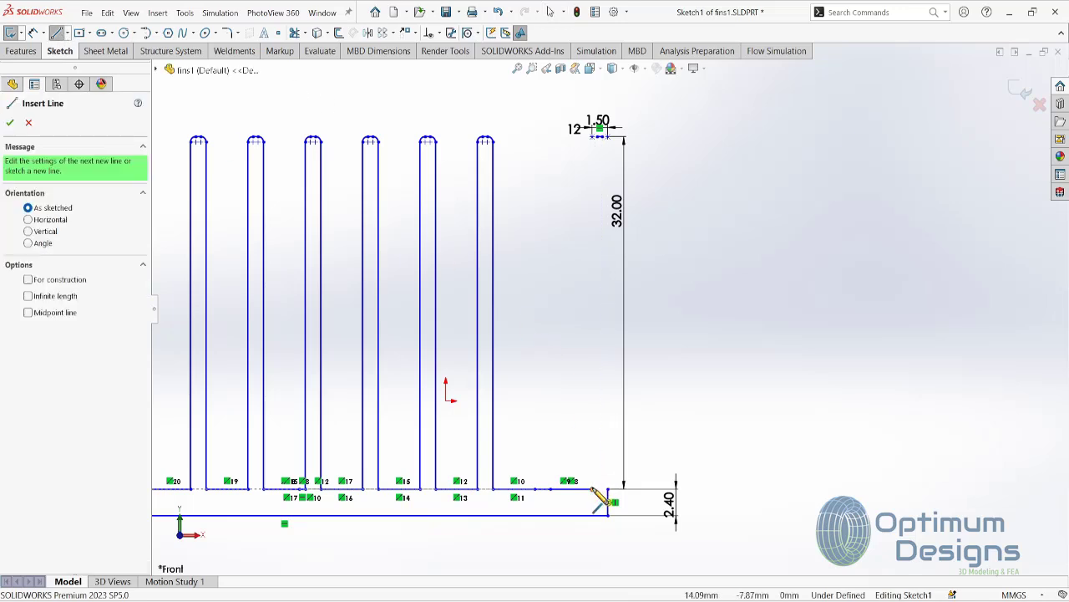
left_click(592, 489)
scroll(600, 184, "down", 3)
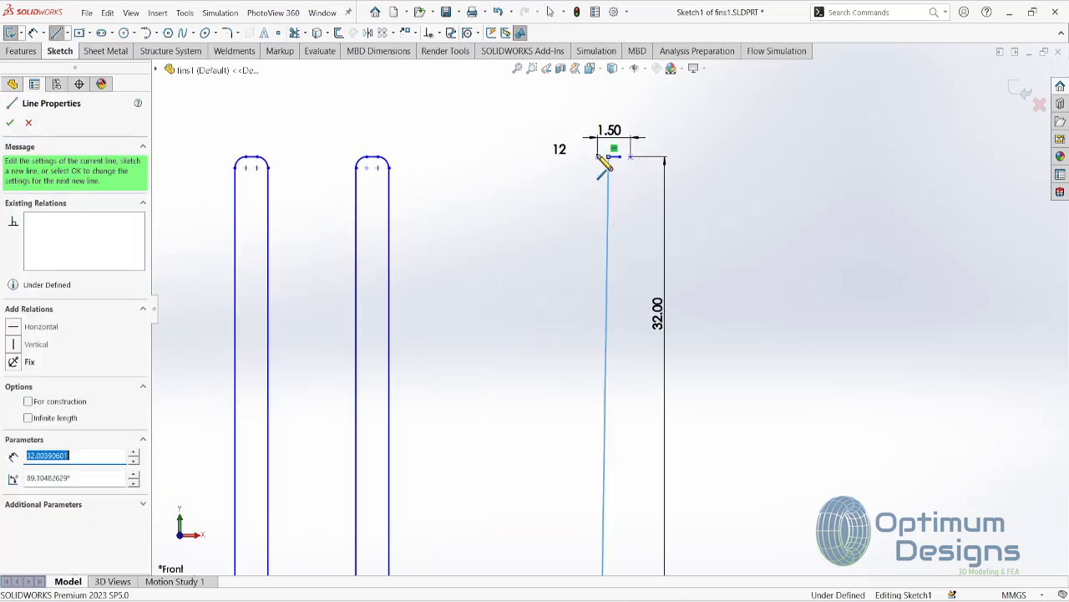
scroll(650, 557, "up", 4)
scroll(637, 514, "down", 2)
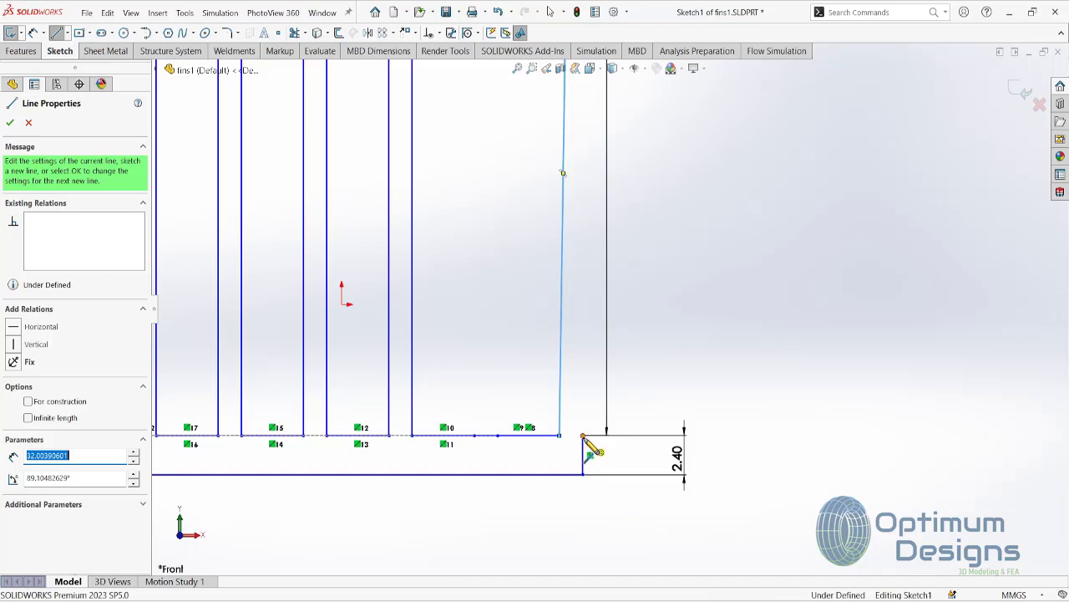
scroll(616, 191, "up", 3)
scroll(607, 131, "down", 4)
scroll(568, 129, "down", 2)
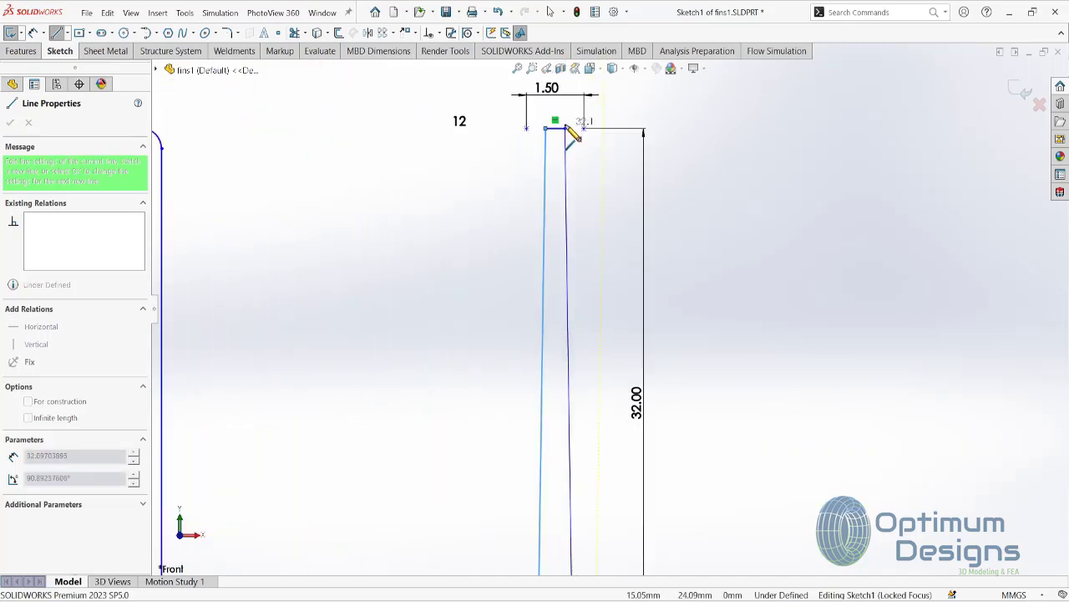
left_click(566, 130)
scroll(570, 139, "up", 3)
scroll(580, 191, "up", 2)
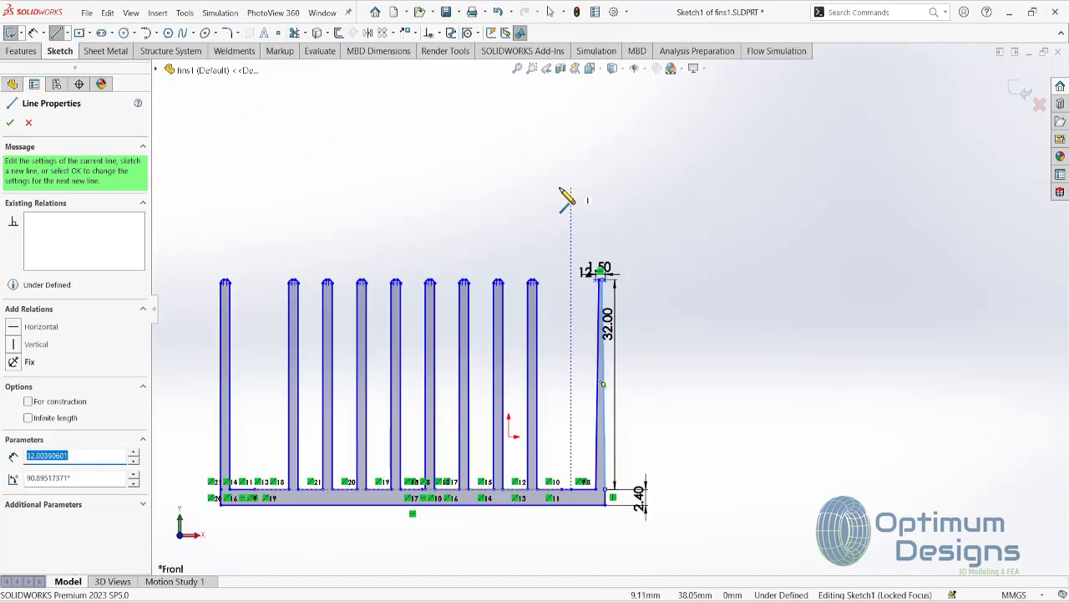
key("Escape")
Step: Delete all the other fins and select the leftover lines at the fin's base
mouse_move(190, 504)
left_mouse_down()
mouse_move(298, 412)
mouse_move(568, 245)
left_mouse_up()
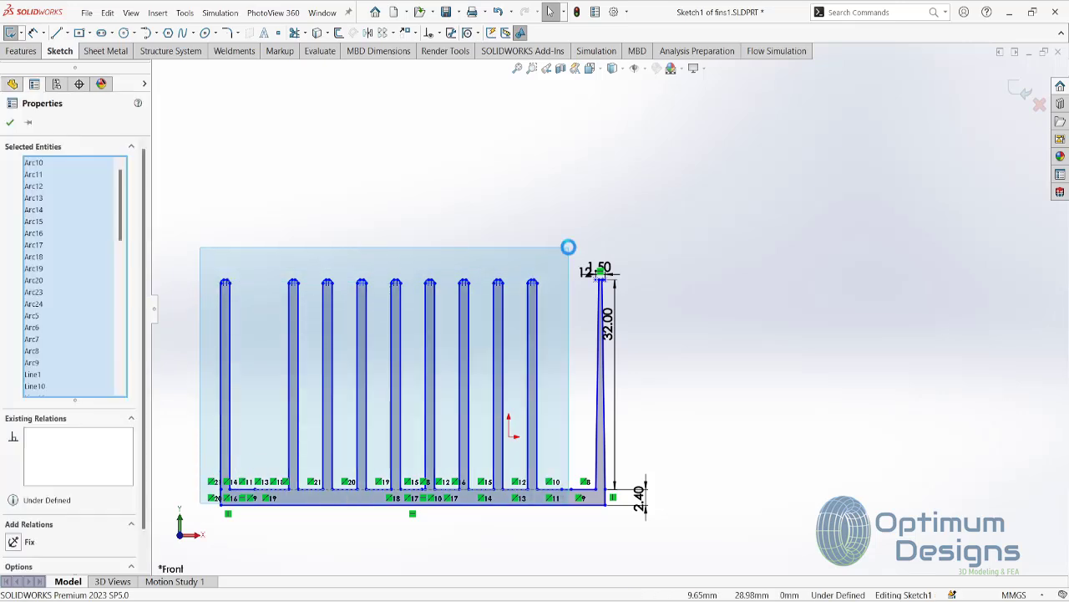
key("Delete")
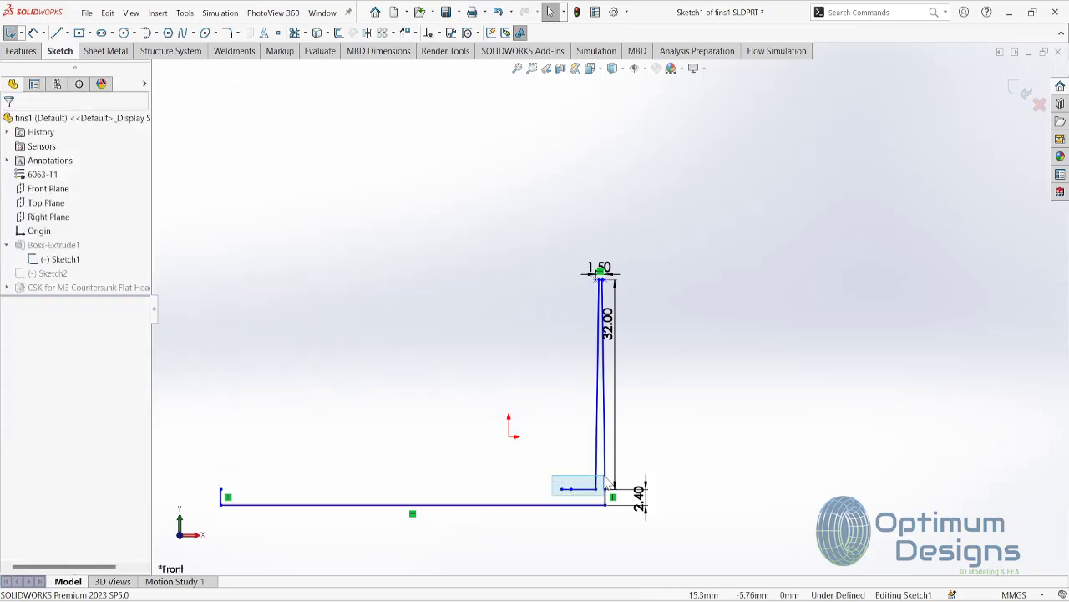
left_click_drag(599, 474, 599, 475)
scroll(597, 337, "down", 5)
scroll(626, 350, "down", 3)
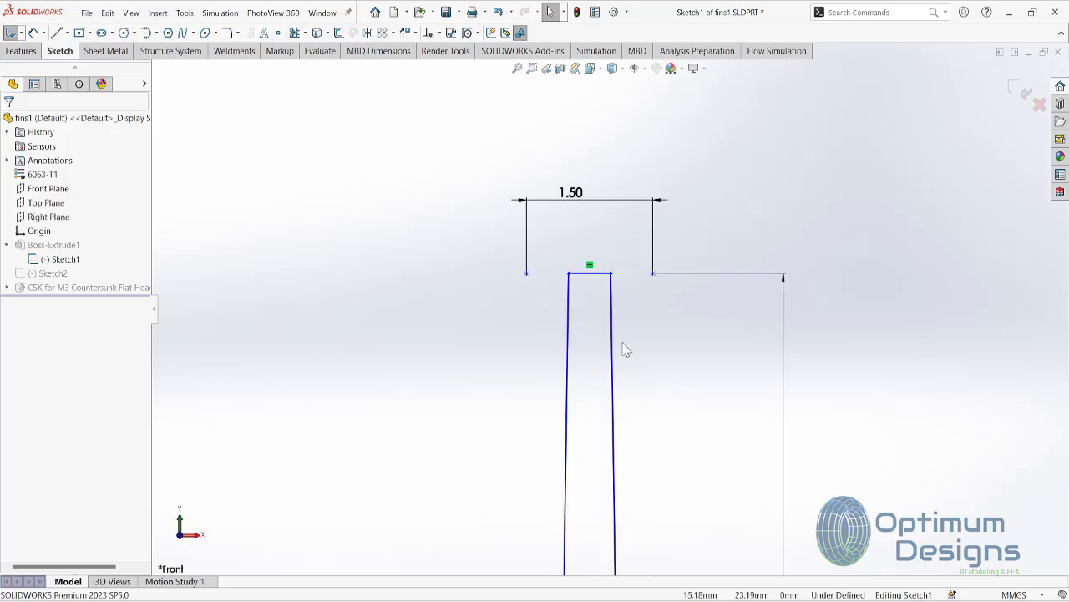
Step: Sketch-fillet the fin's two top tip corners at 0.24 mm
left_click(226, 33)
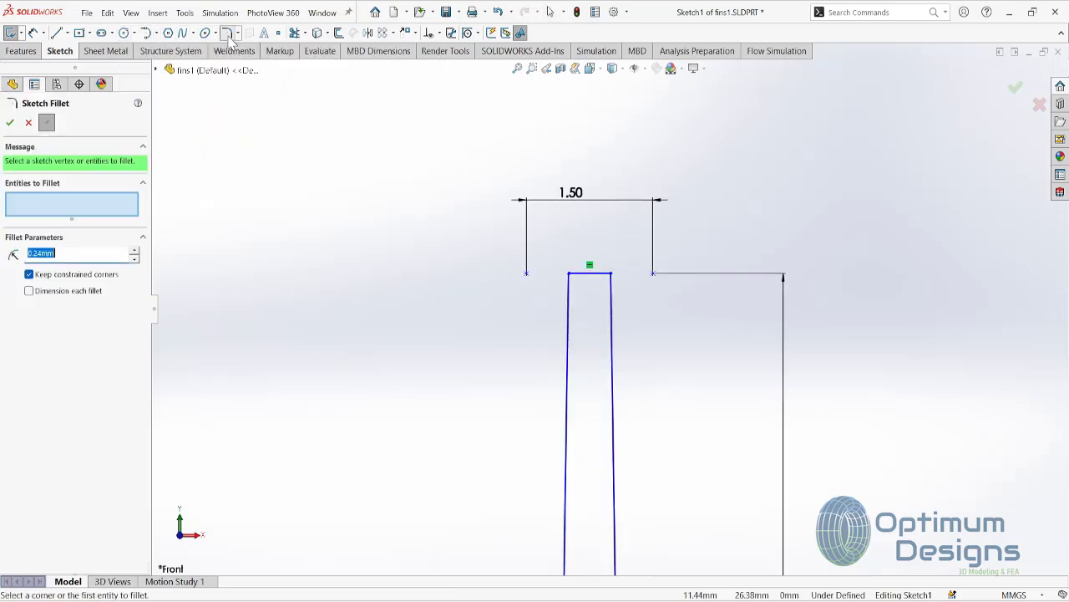
left_click(568, 280)
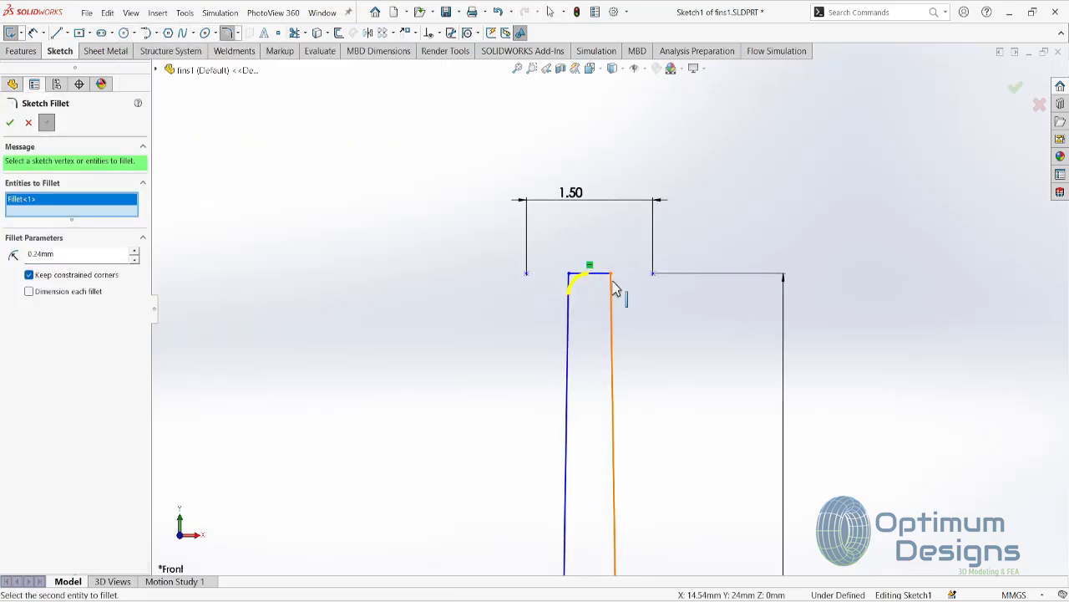
left_click(609, 283)
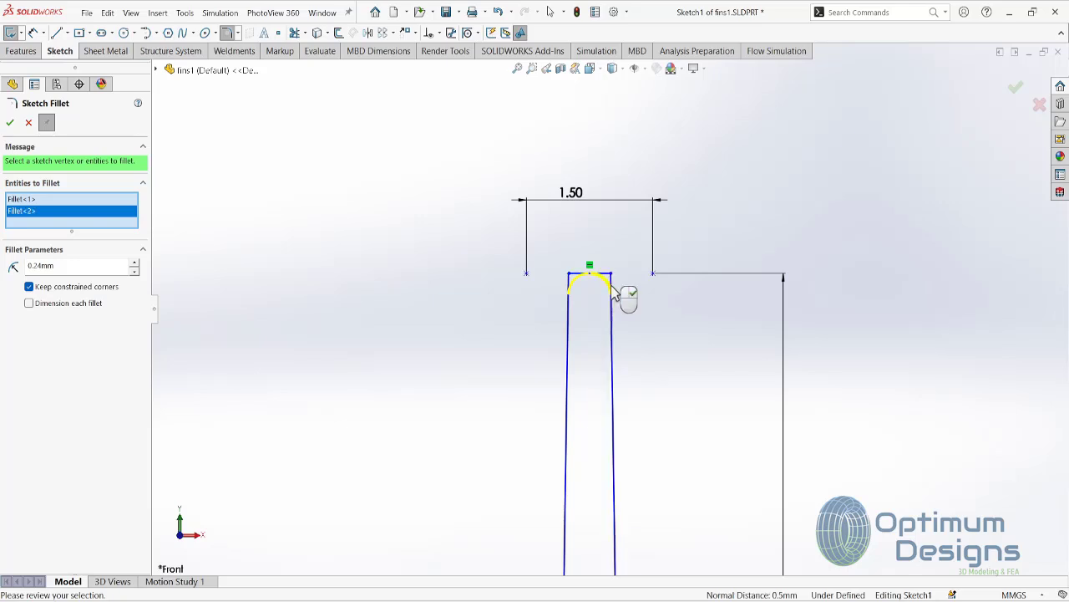
right_click(616, 294)
scroll(622, 294, "up", 2)
scroll(633, 441, "up", 3)
scroll(633, 454, "up", 2)
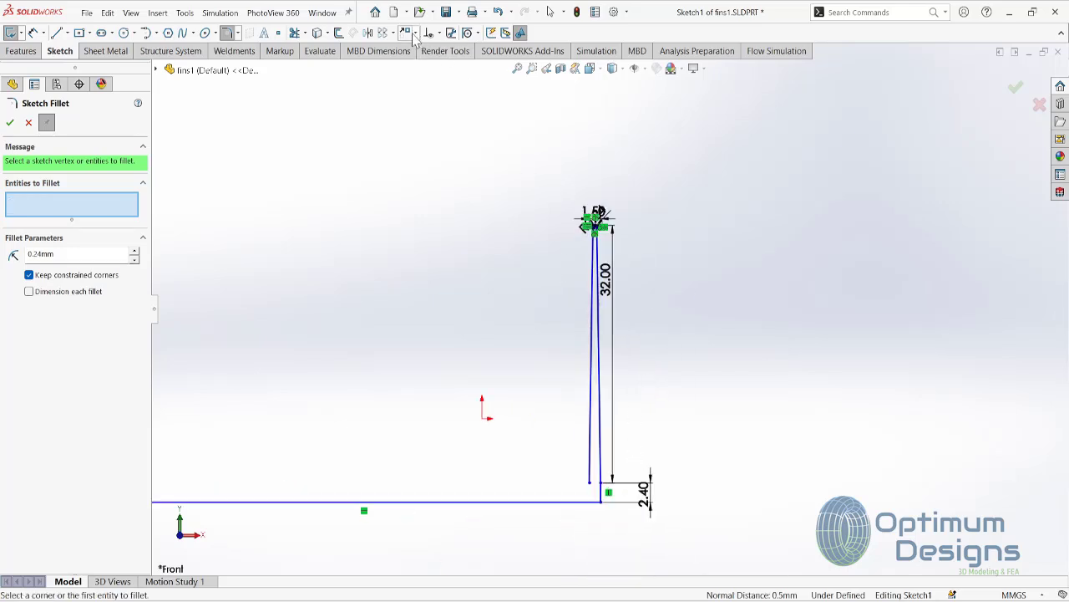
Step: Start a Linear Sketch Pattern of 12 instances at 5.5 mm and add both tip arcs
left_click(384, 37)
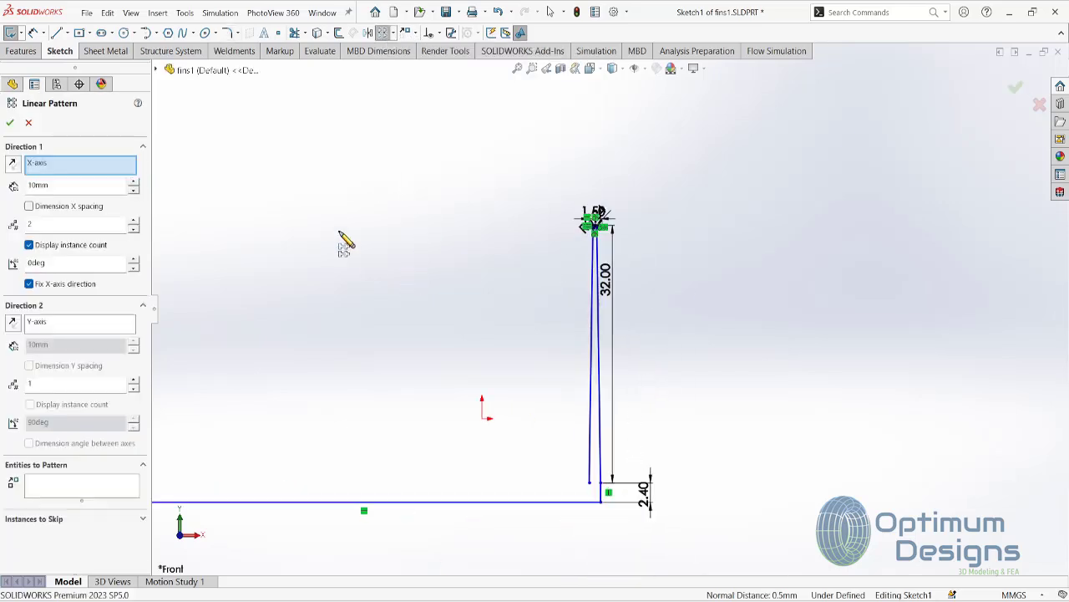
left_click(127, 491)
double_click(77, 224)
type("12")
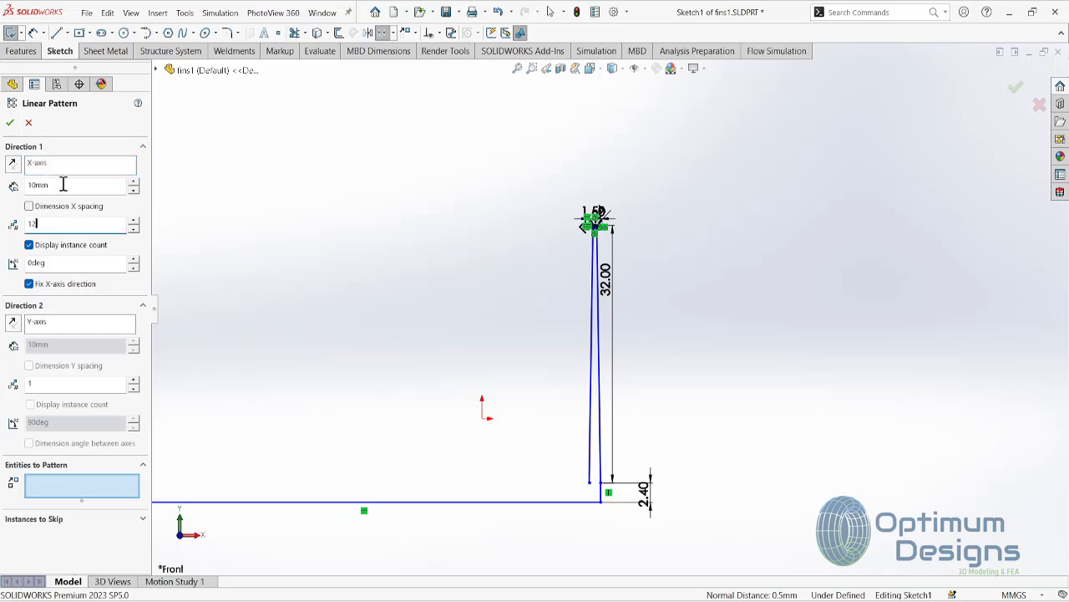
scroll(618, 218, "up", 5)
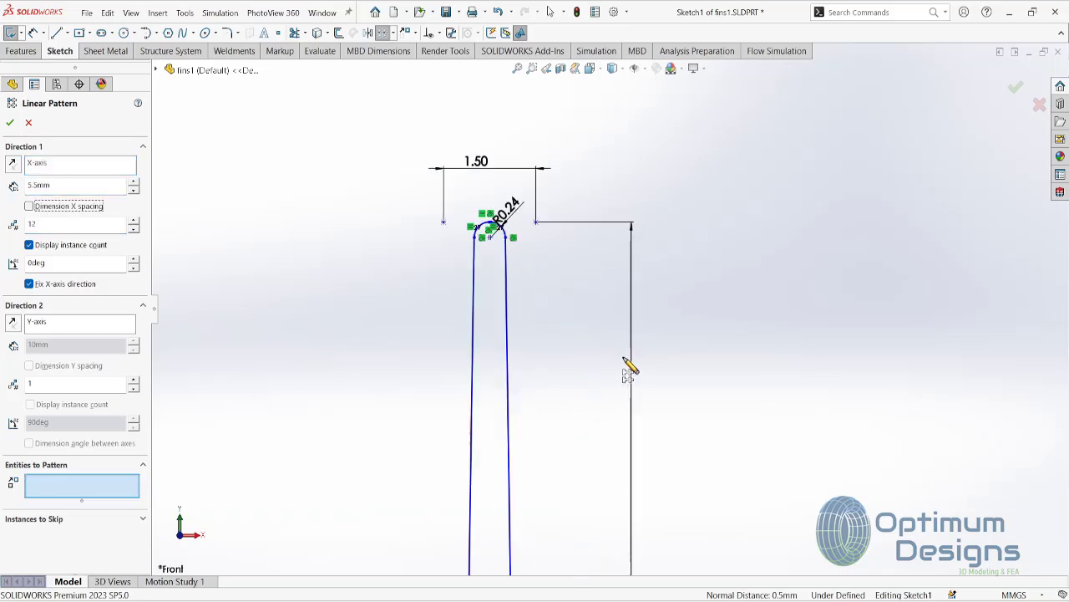
left_click(501, 224)
left_click(474, 217)
Step: Add the fin's top line and both sides, reverse the direction, and create the 12-fin pattern
scroll(487, 224, "up", 2)
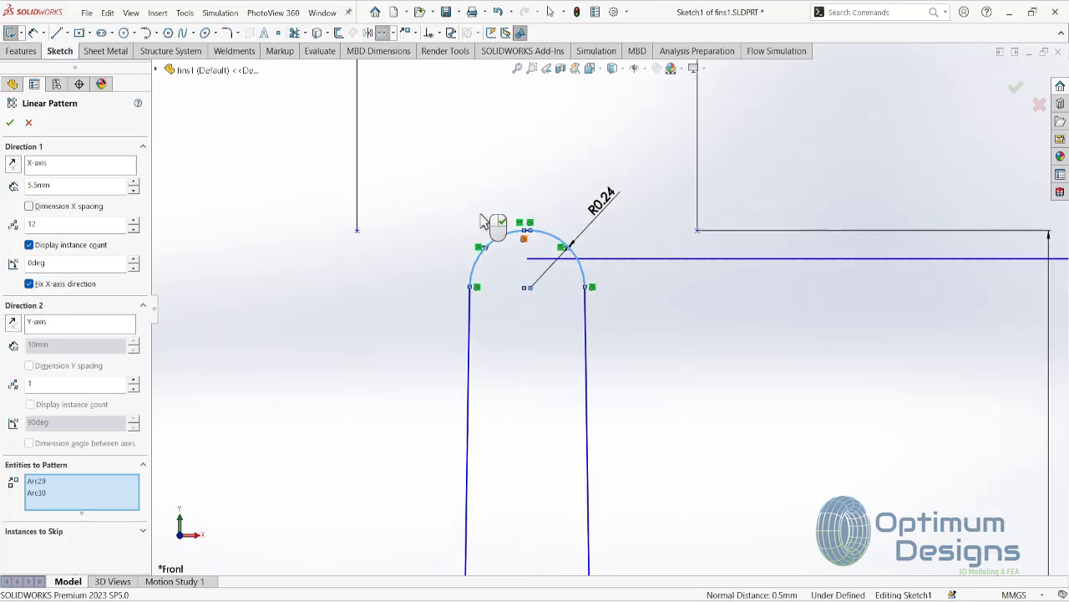
scroll(626, 255, "up", 5)
left_click(645, 191)
scroll(711, 421, "down", 5)
scroll(706, 430, "down", 5)
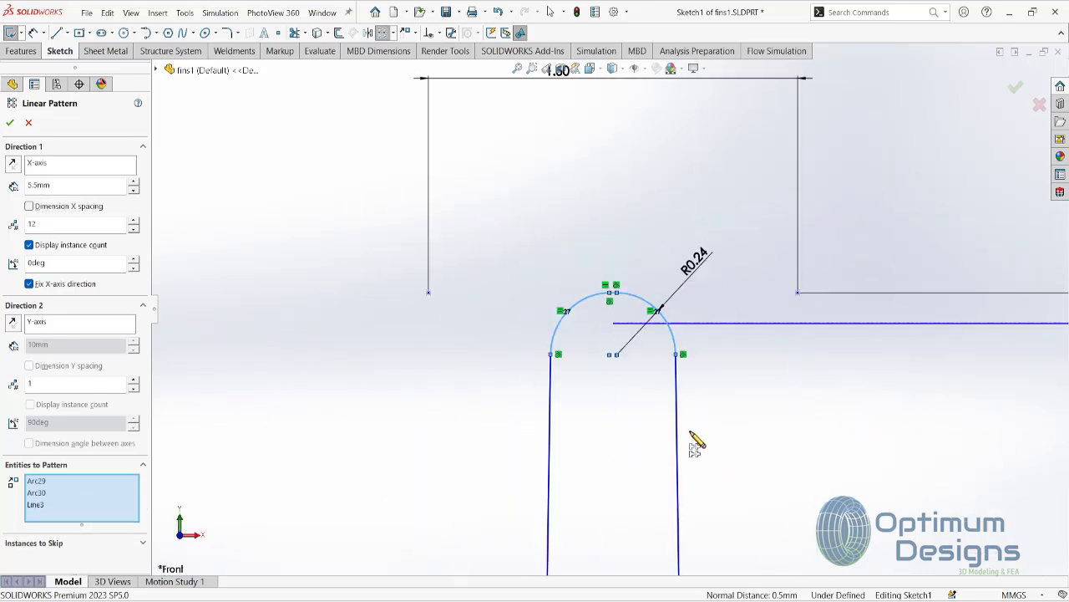
left_click(678, 421)
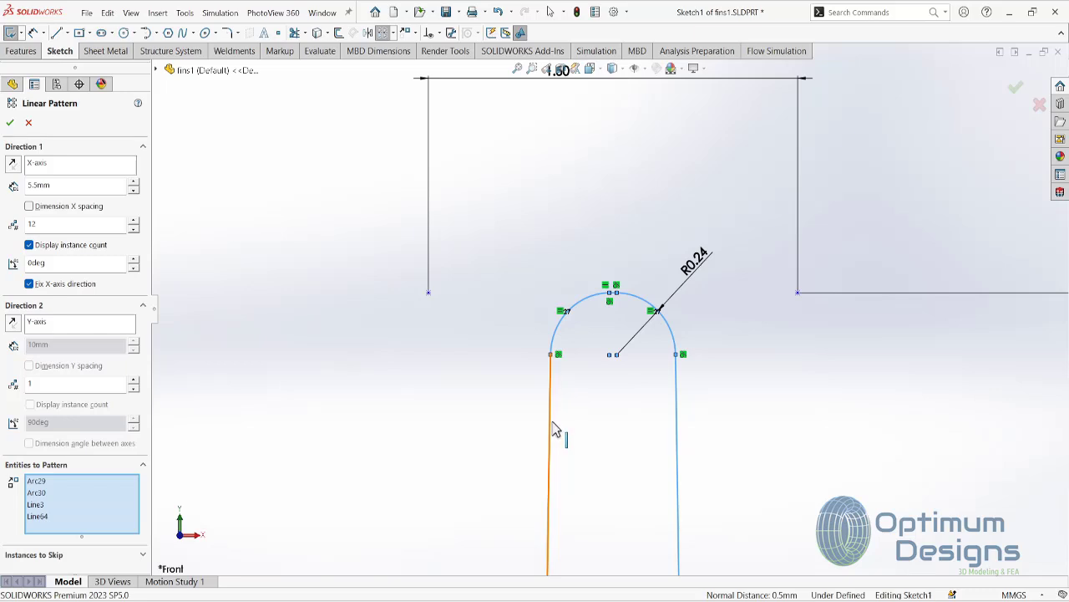
left_click(551, 427)
left_click(14, 165)
scroll(580, 381, "down", 3)
scroll(651, 388, "down", 5)
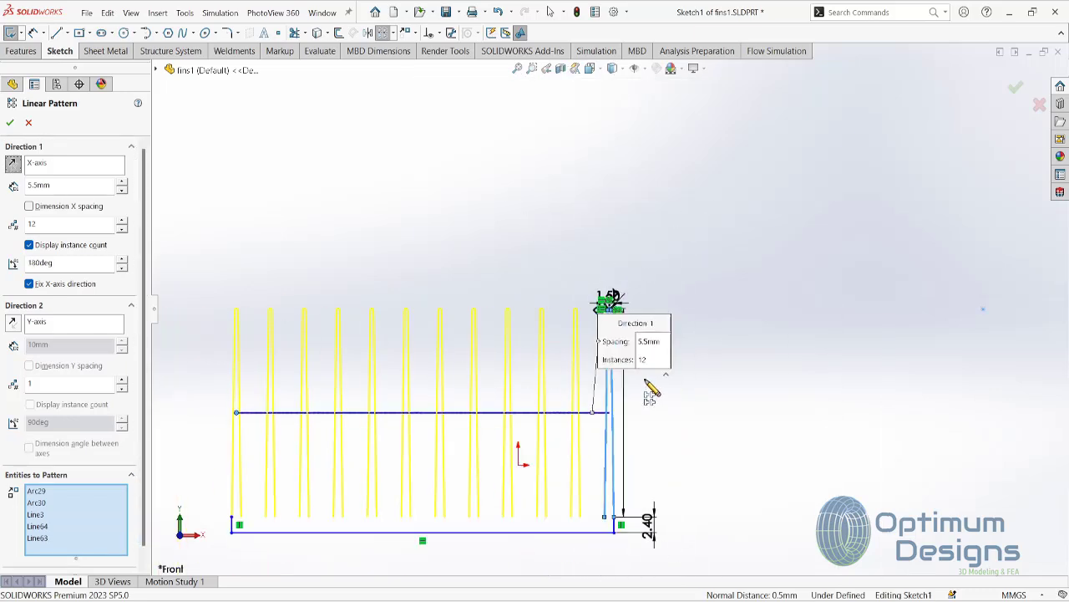
left_click(10, 124)
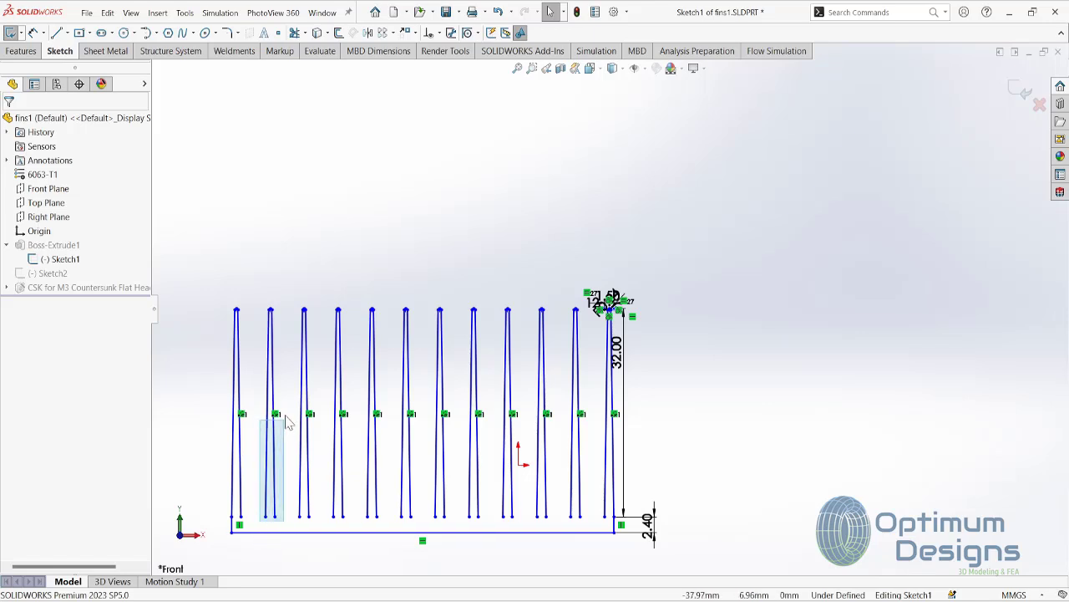
Step: Delete the second fin from the left and the second fin from the right
left_click_drag(264, 528, 298, 298)
key("Delete")
left_click_drag(564, 530, 584, 292)
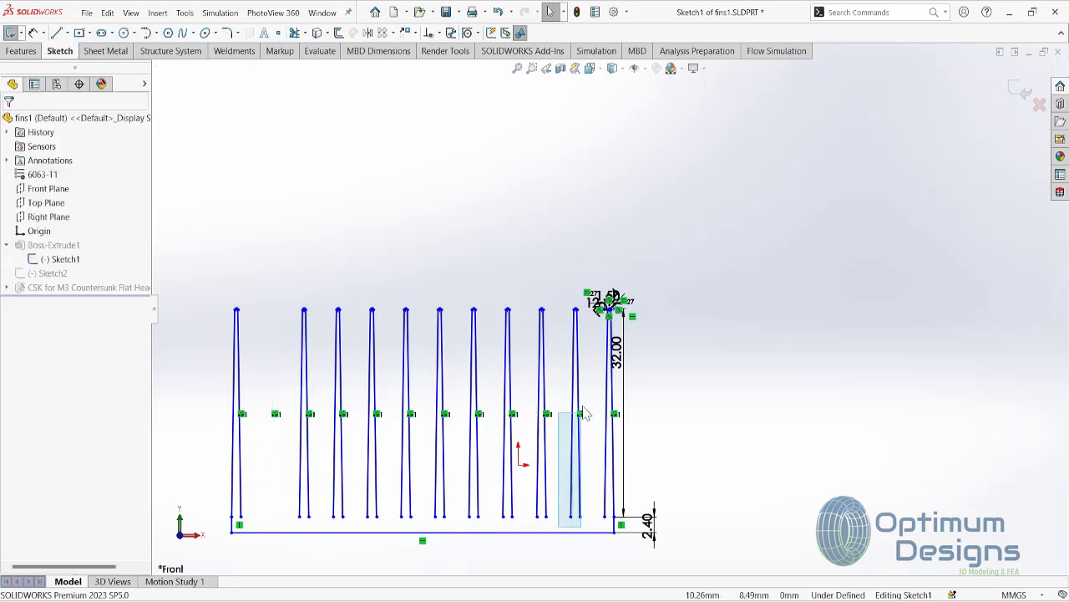
key("Delete")
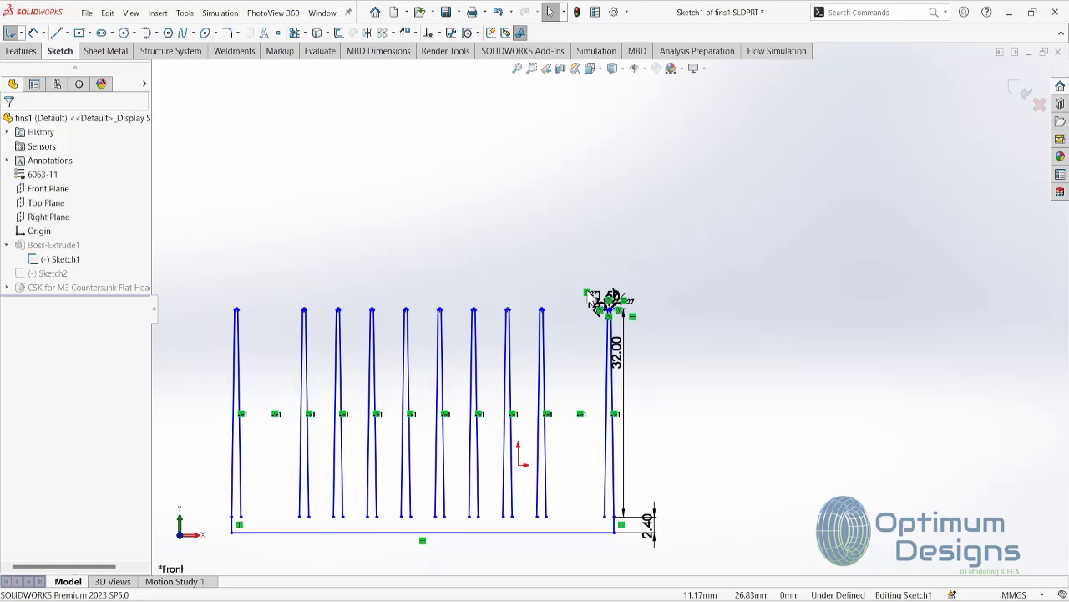
Step: Draw a base line from the first fin across to the right fin
left_click(57, 32)
left_click(240, 517)
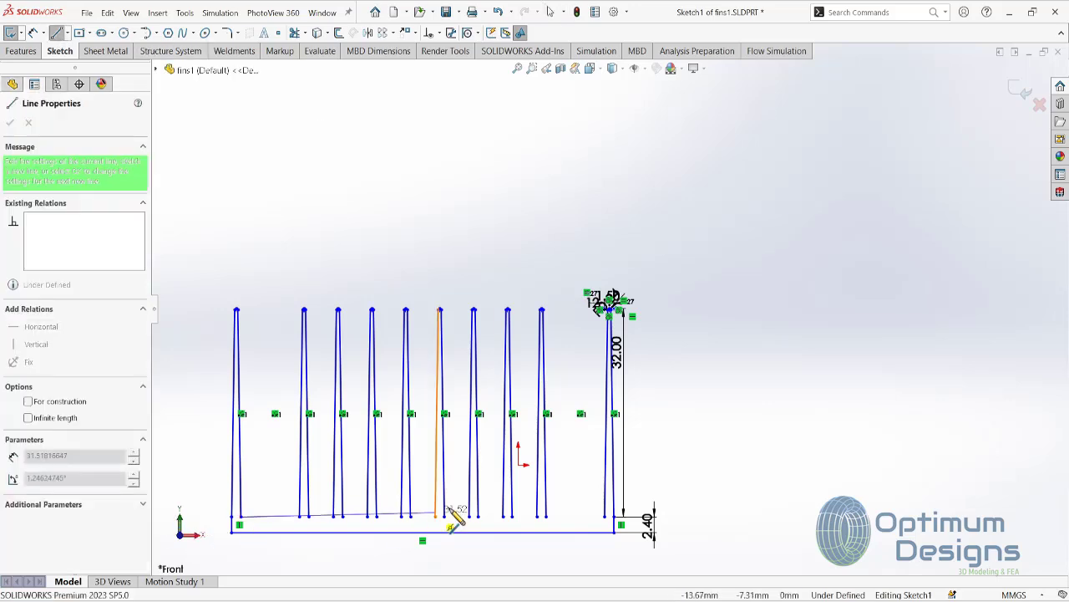
left_click(607, 518)
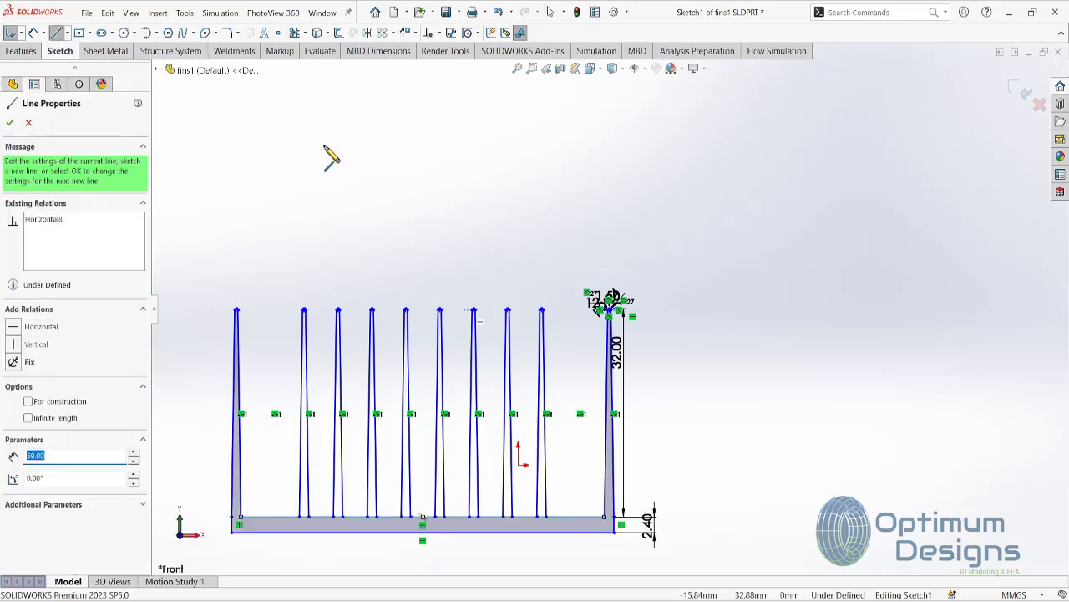
Step: Power-trim the base line segments under each fin to close the profile
left_click(294, 32)
scroll(351, 476, "down", 5)
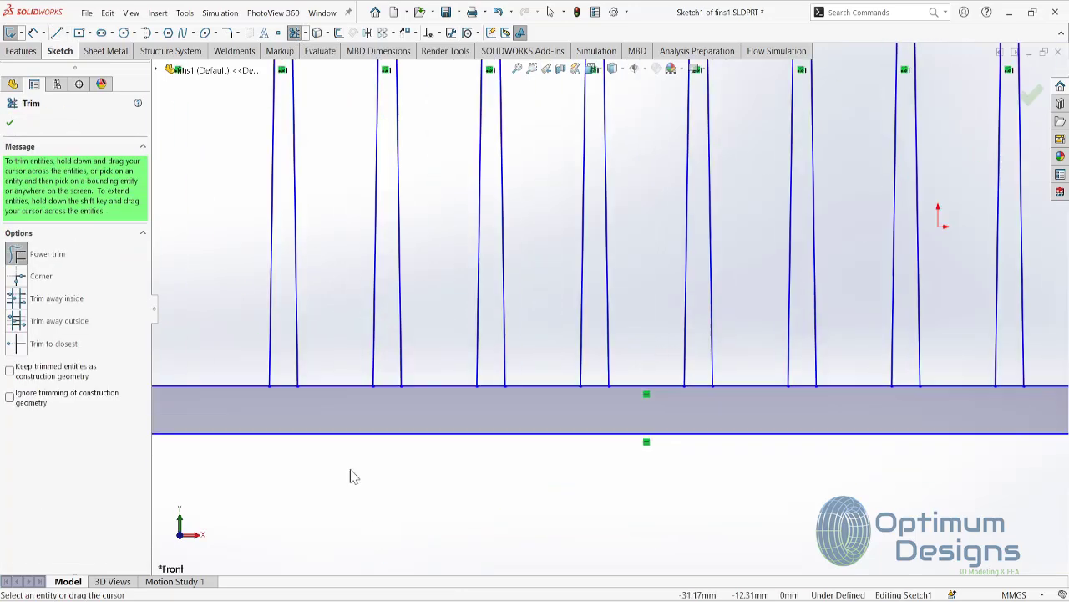
left_click(284, 385)
left_click(388, 385)
left_click(491, 385)
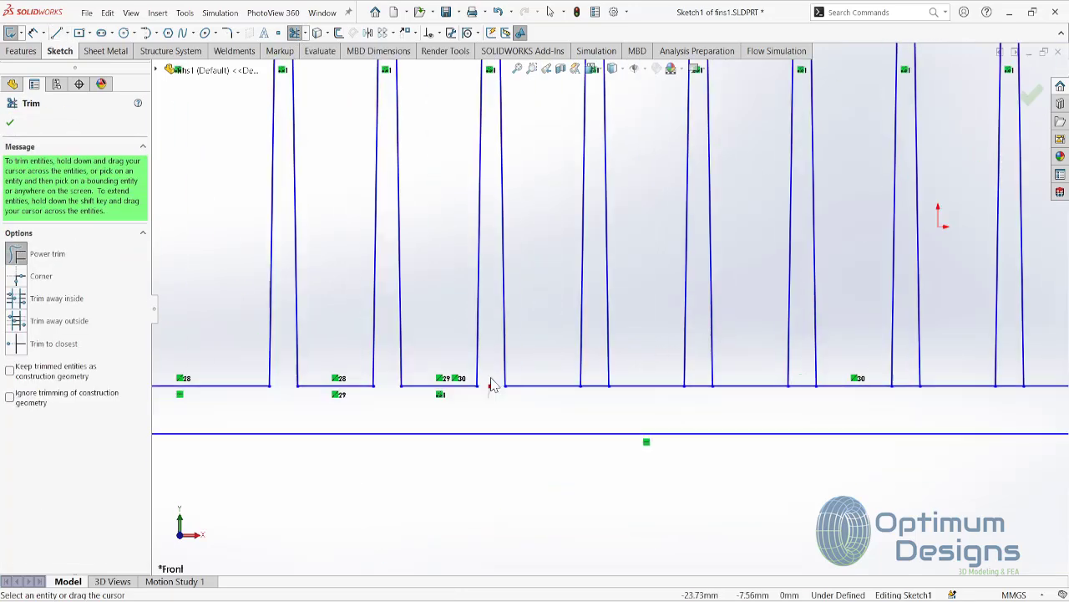
mouse_move(593, 375)
left_mouse_down()
mouse_move(672, 410)
mouse_move(807, 400)
left_mouse_up()
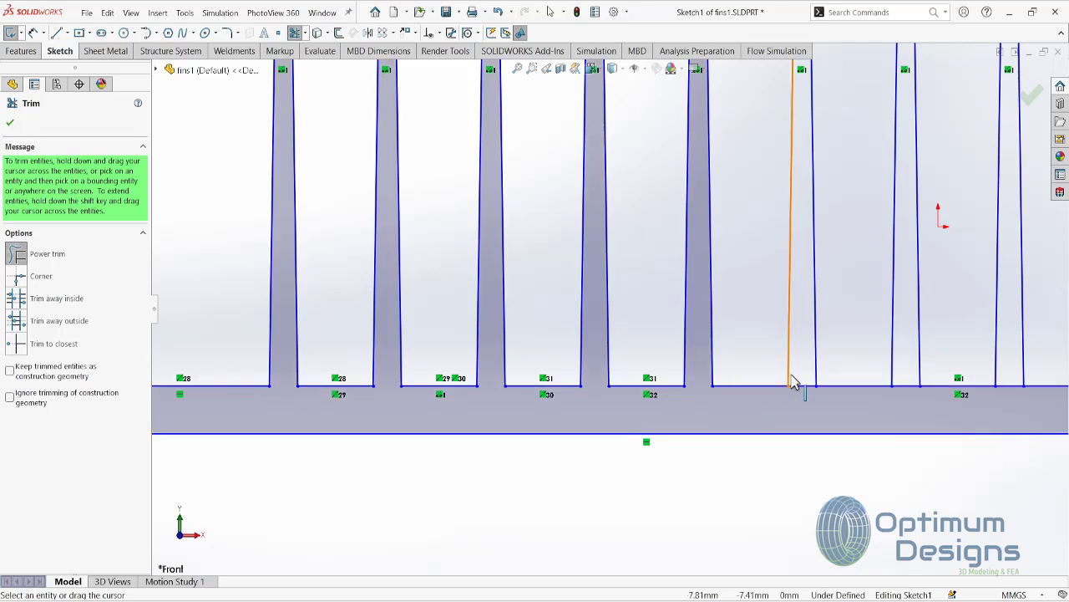
left_click_drag(902, 406, 914, 390)
scroll(881, 355, "down", 2)
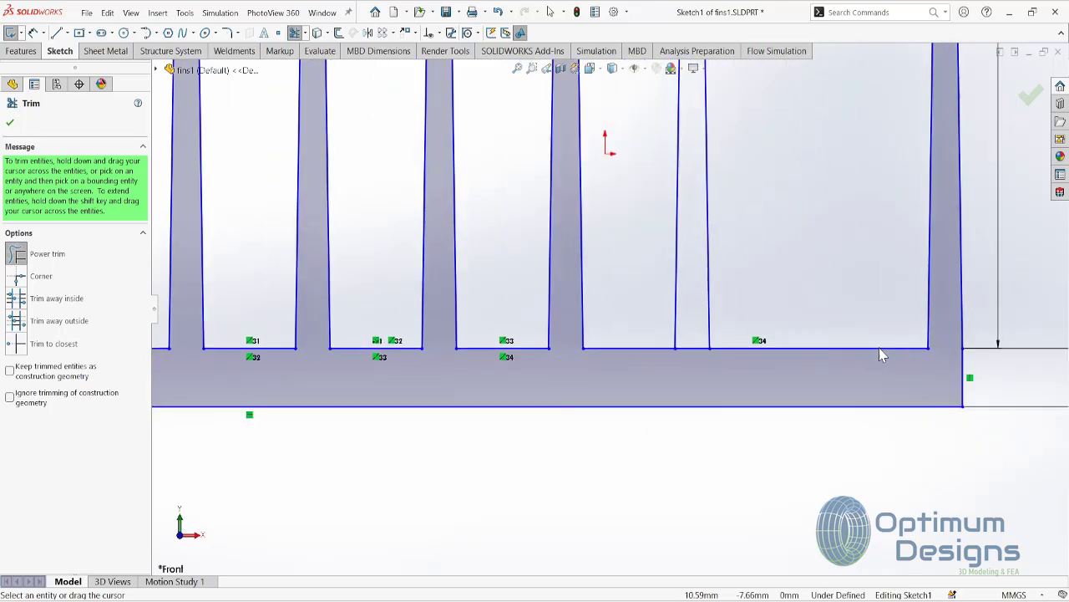
scroll(700, 361, "up", 5)
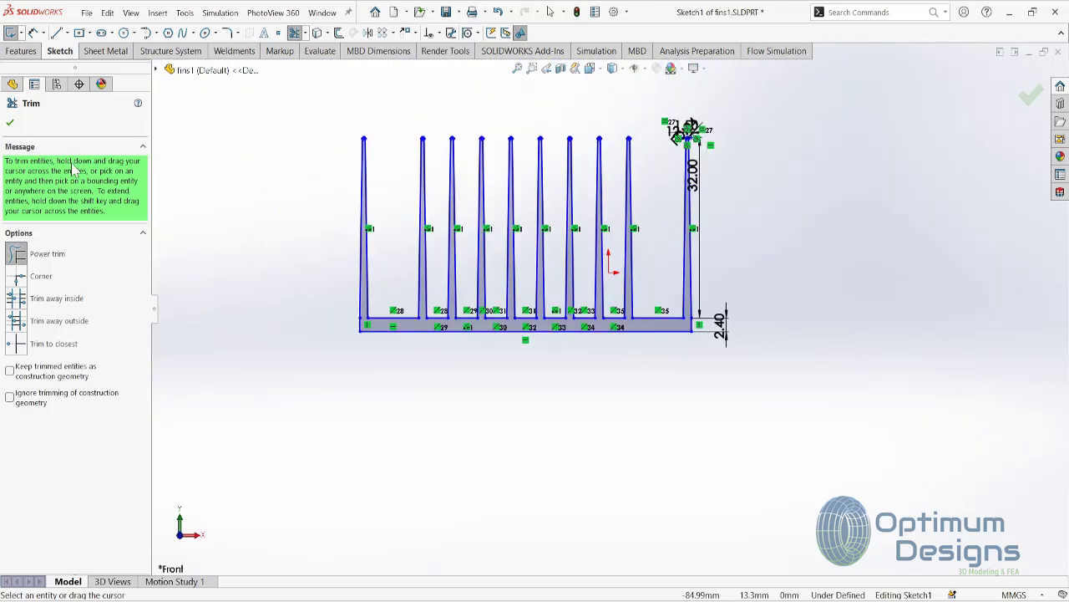
left_click(10, 122)
Step: Exit the profile sketch to rebuild the extrusion, then open and exit broken Sketch2
left_click(1023, 92)
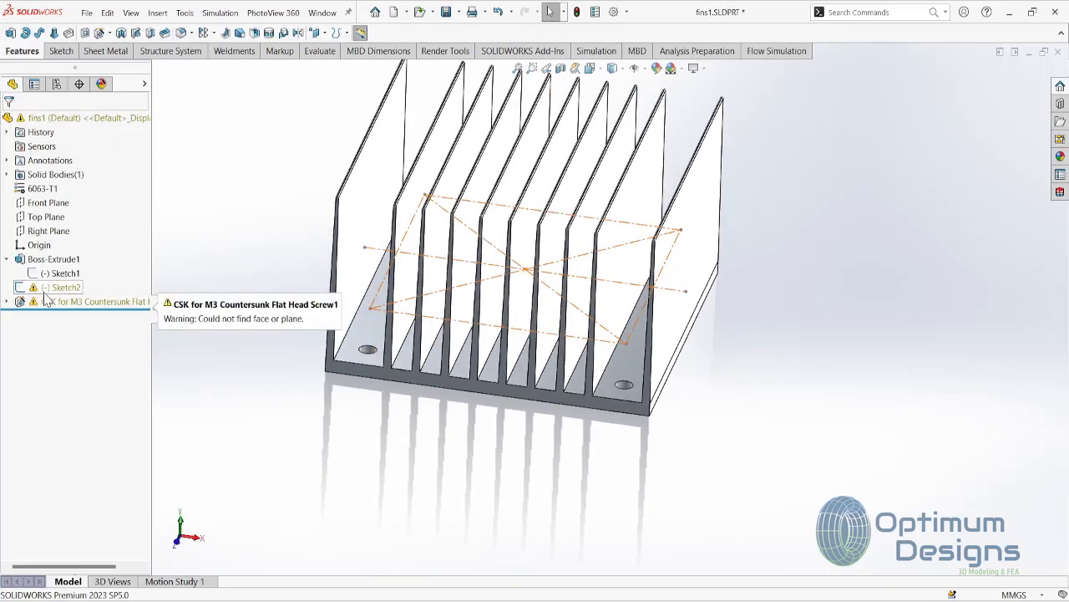
left_click(60, 287)
left_click(94, 276)
right_click(55, 294)
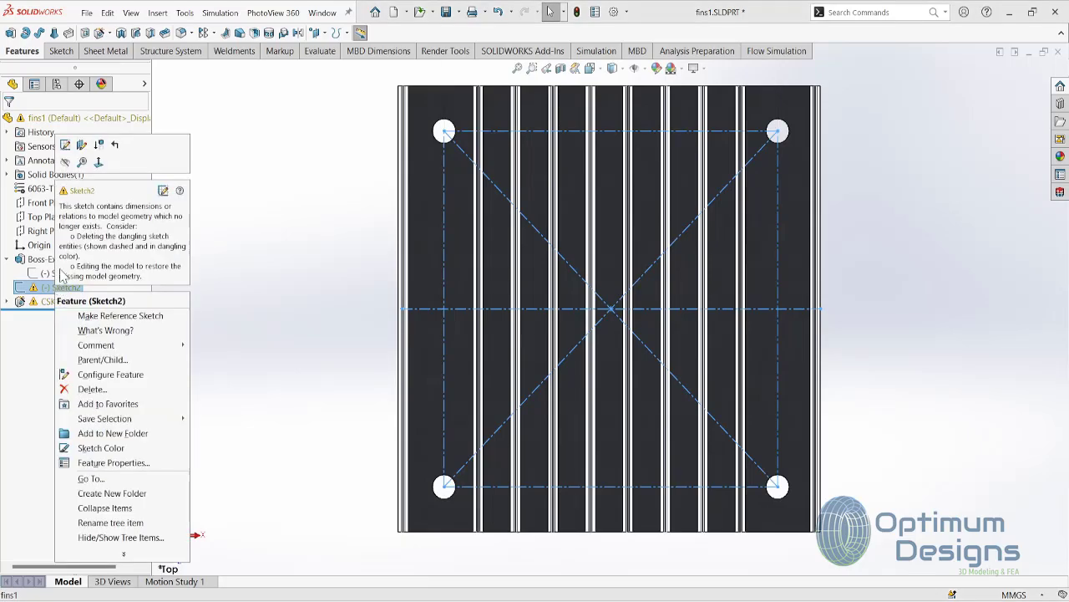
left_click(66, 146)
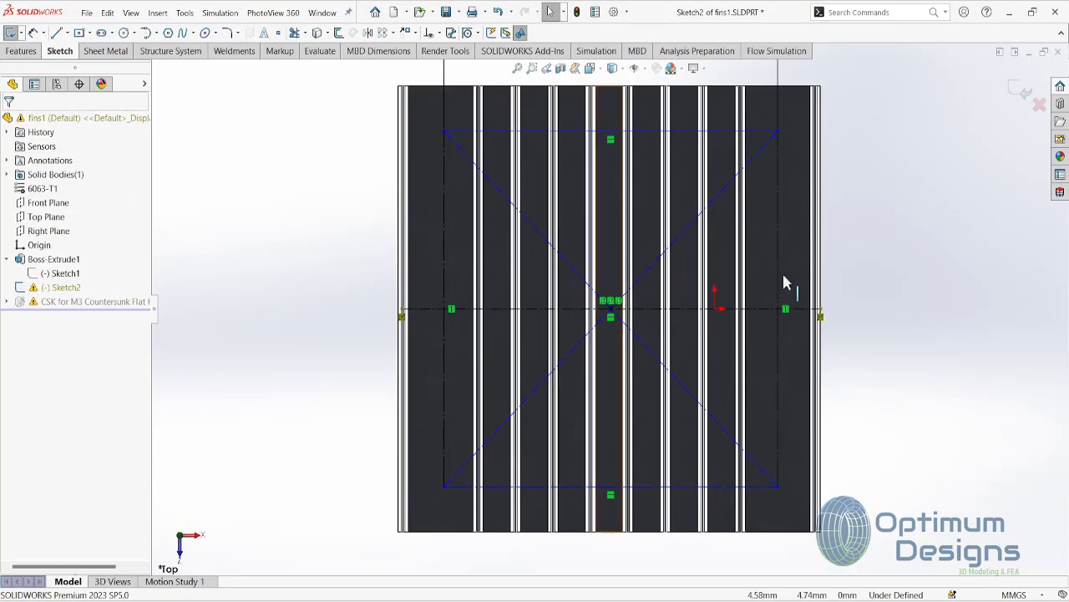
left_click(1020, 91)
middle_click_drag(788, 329, 778, 166)
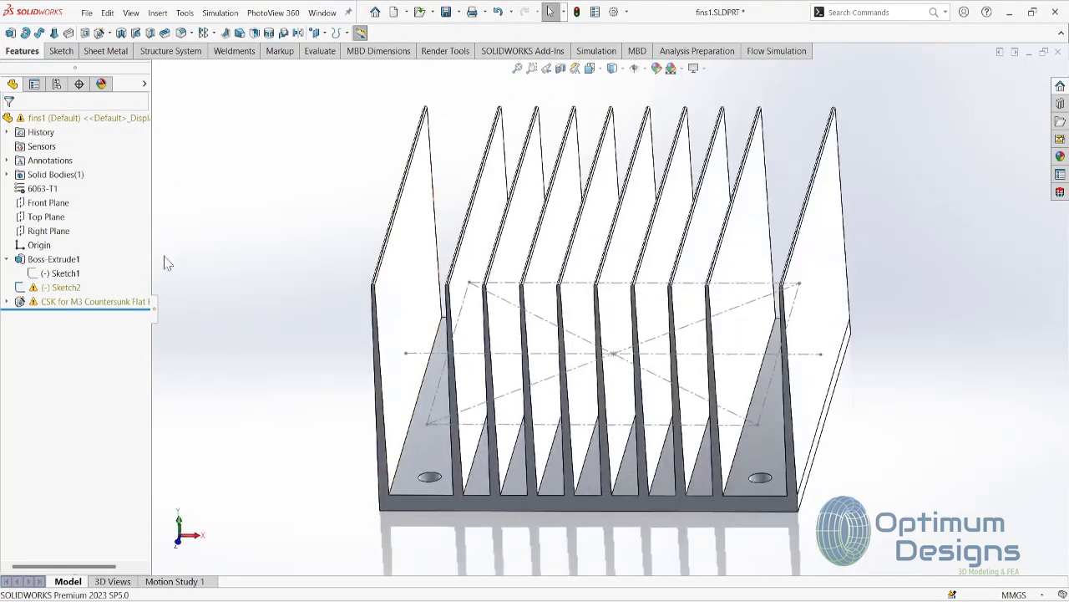
Step: Move Sketch2's sketch plane onto the fin base face
right_click(65, 288)
left_click(95, 164)
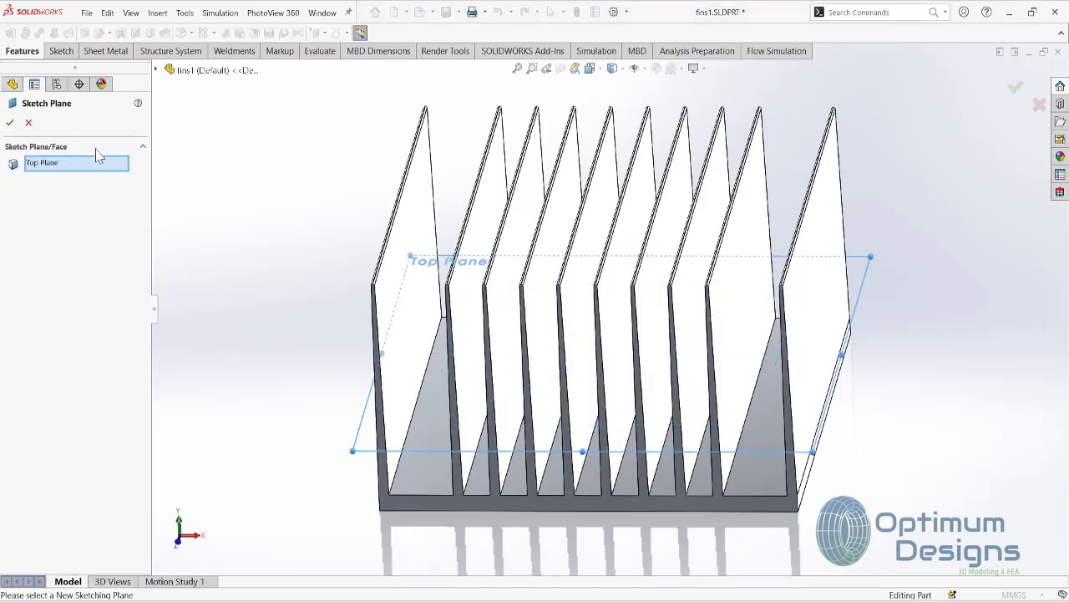
left_click(416, 462)
right_click(420, 465)
left_click(447, 550)
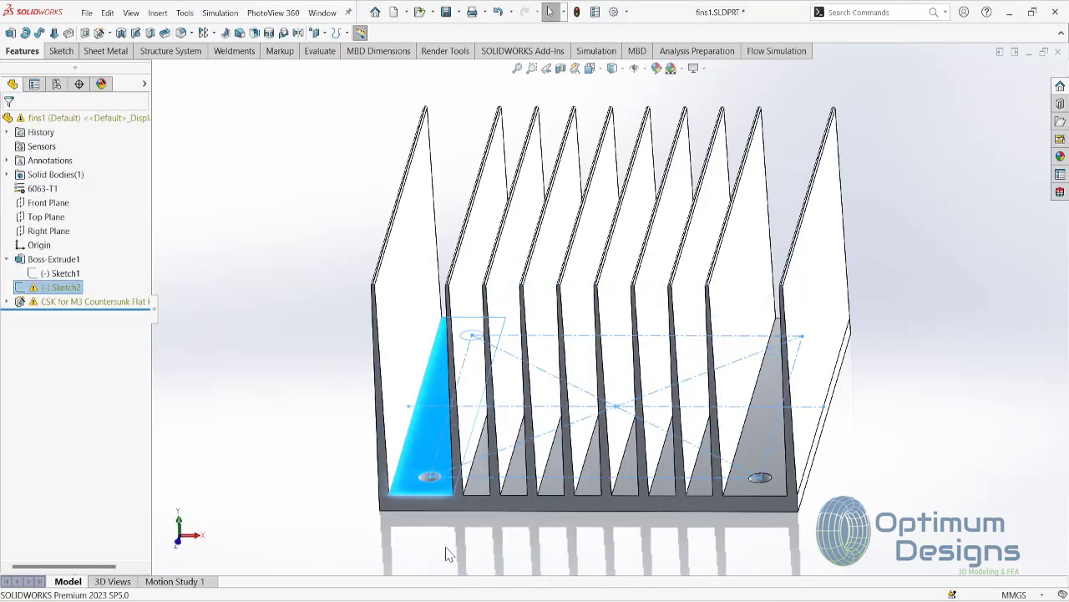
Step: Reopen Sketch2 face-on and exit it to rebuild the mounting holes
left_click(284, 439)
left_click(57, 287)
left_click(99, 266)
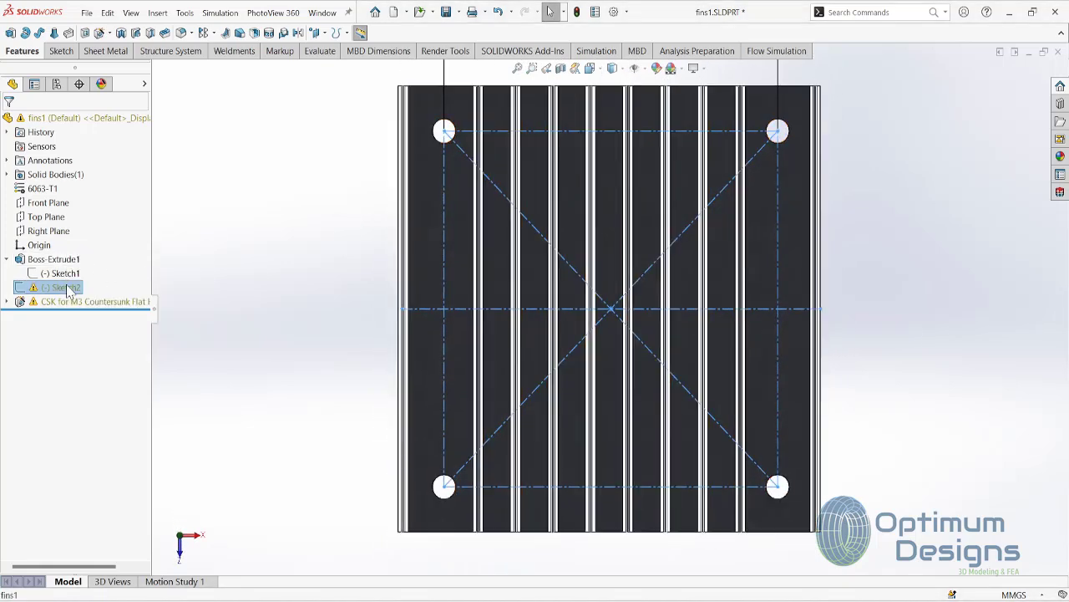
right_click(63, 287)
left_click(87, 138)
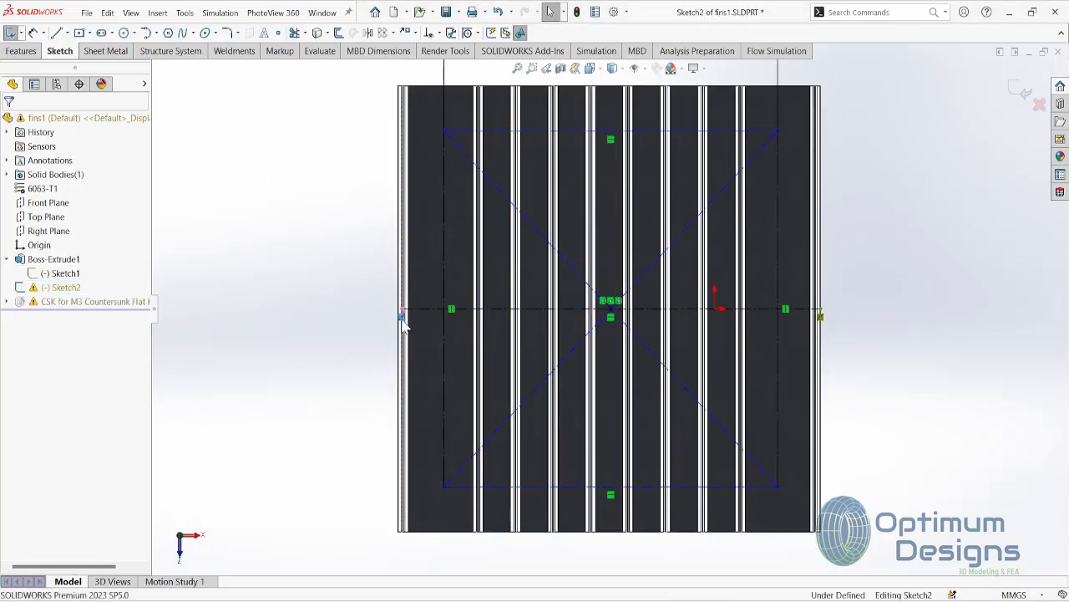
left_click(1021, 94)
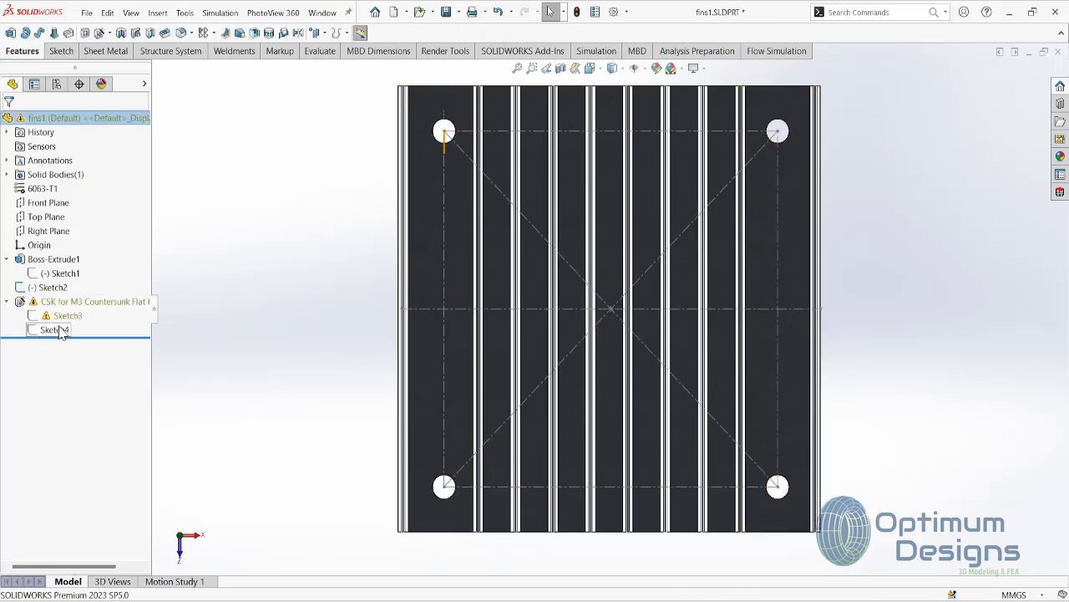
Step: Edit and exit Sketch3 to restore the countersunk holes, then switch to the assembly
right_click(68, 315)
left_click(74, 236)
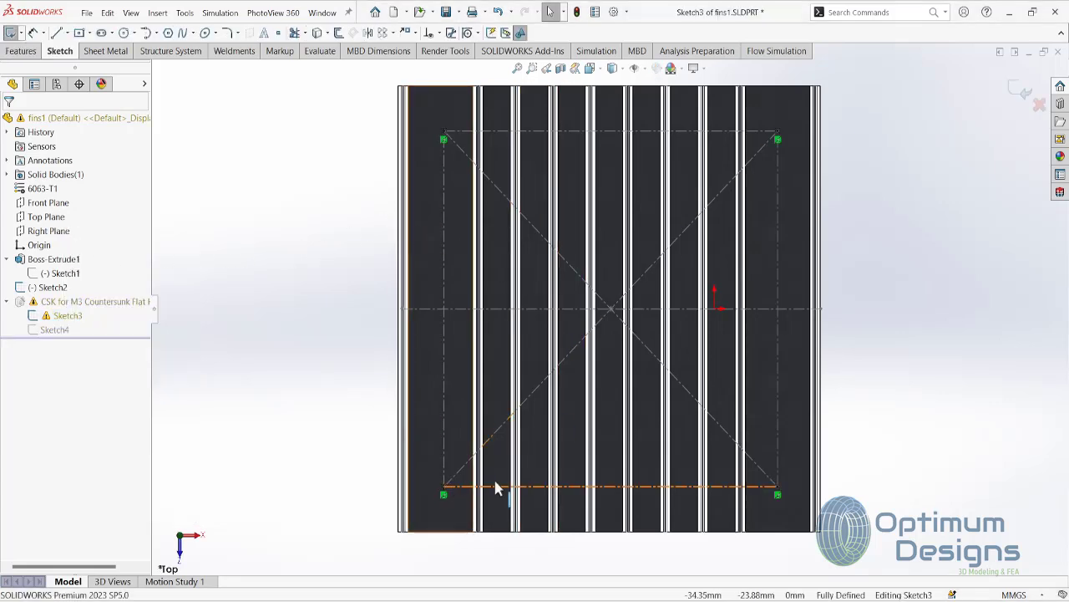
left_click(1021, 96)
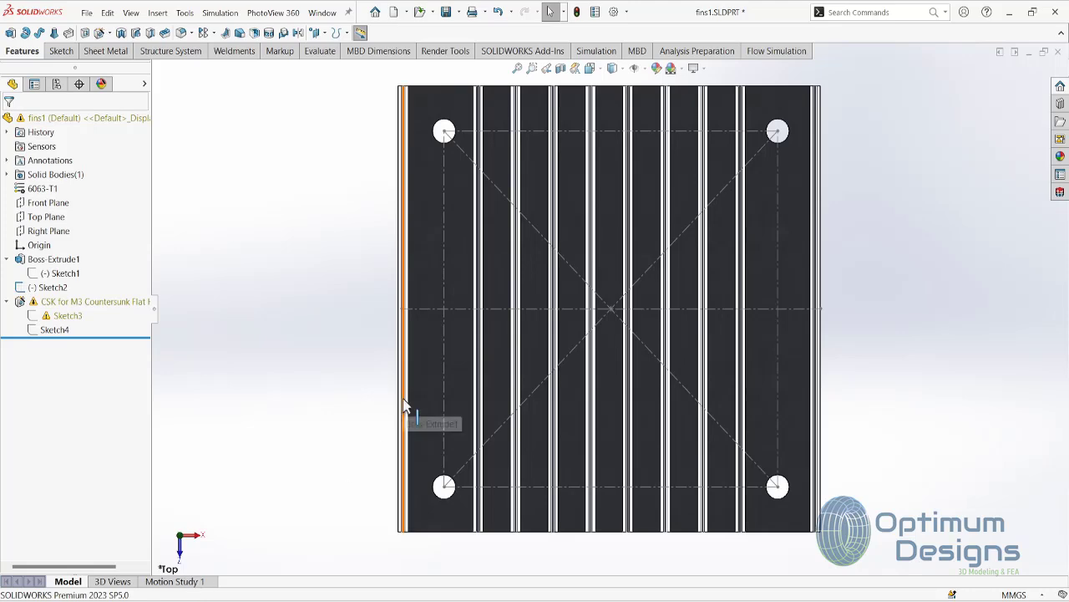
key("ctrl+Tab")
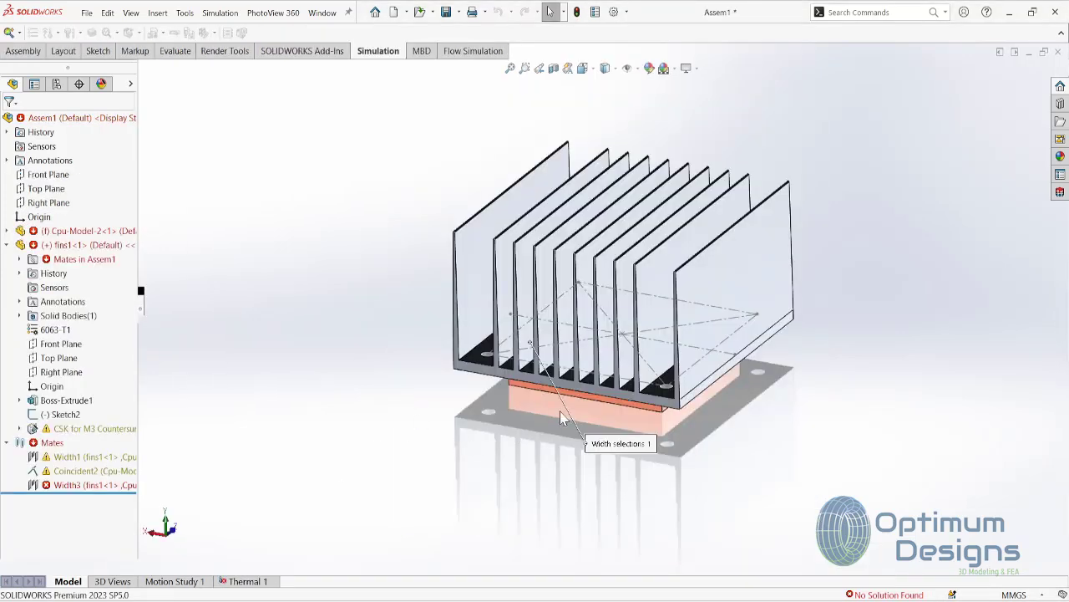
Step: Edit the failing Width3 mate and clear the old faces from both width lists
middle_click_drag(560, 411, 565, 360)
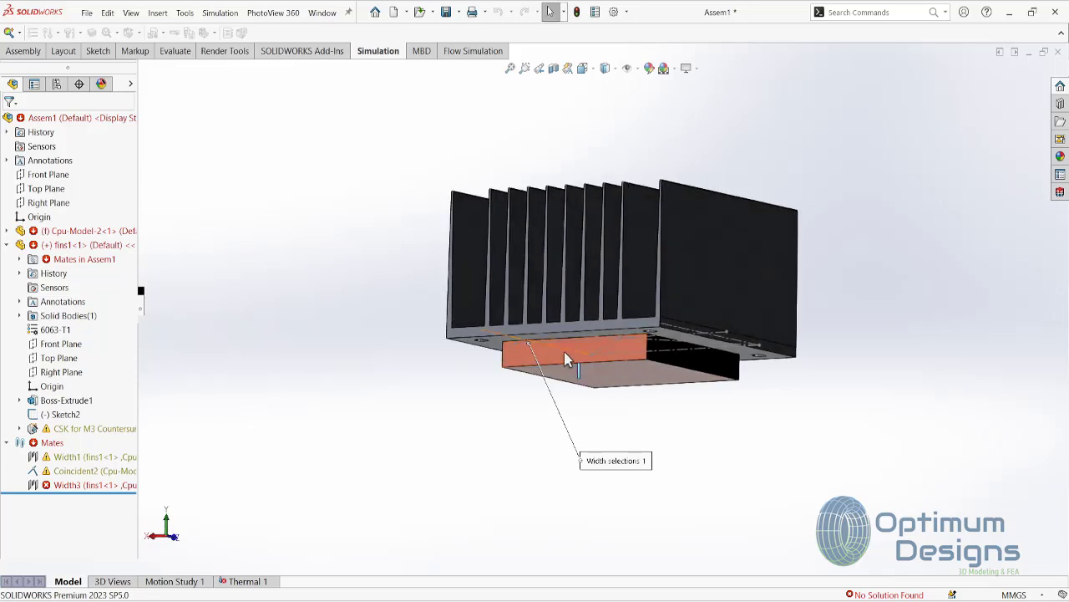
left_click(565, 359)
left_click(66, 486)
left_click(73, 444)
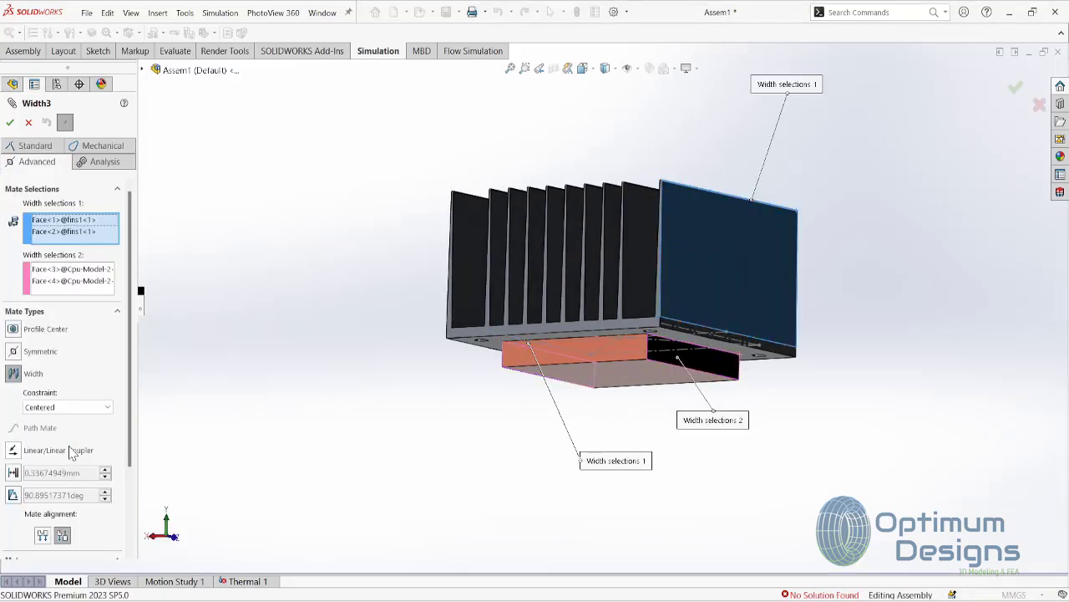
left_click(91, 232)
mouse_move(275, 299)
middle_mouse_down()
mouse_move(325, 305)
mouse_move(275, 296)
middle_mouse_up()
key("Delete")
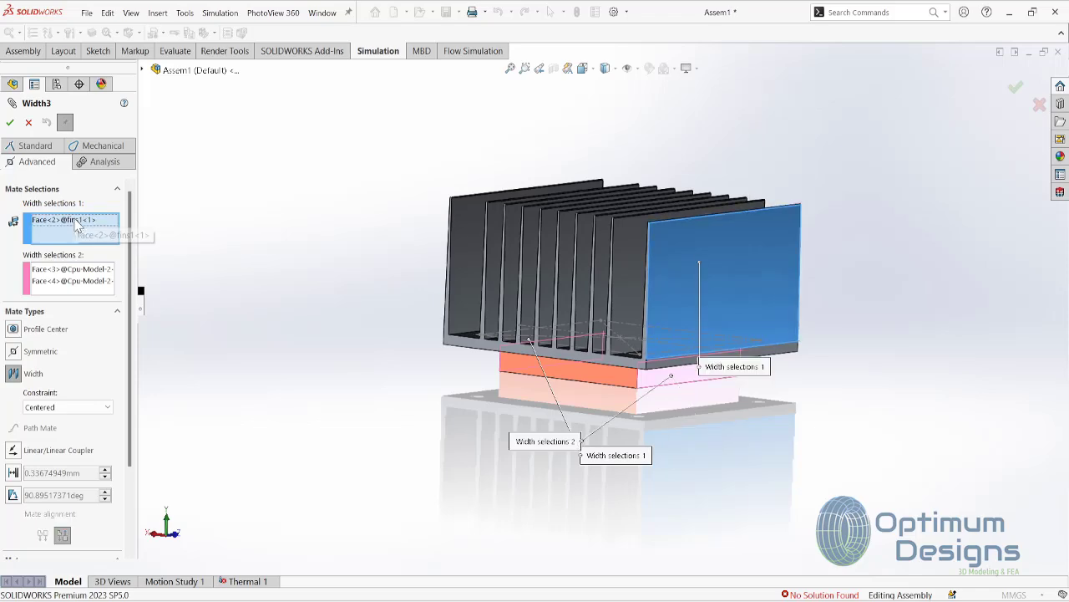
key("Delete")
left_click(77, 275)
key("Delete")
key("Delete")
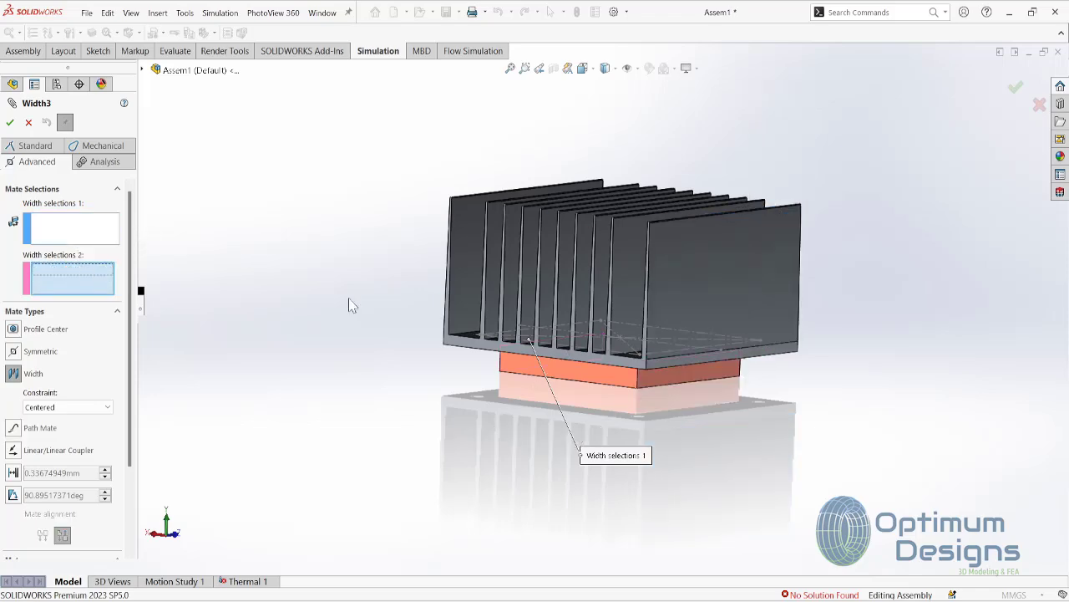
Step: Add the fin end faces, Face<5> and the left end, to the second width list
scroll(681, 357, "down", 3)
left_click(668, 352)
scroll(668, 352, "up", 3)
mouse_move(635, 355)
middle_mouse_down()
mouse_move(706, 347)
mouse_move(514, 334)
middle_mouse_up()
scroll(513, 334, "down", 3)
left_click(496, 331)
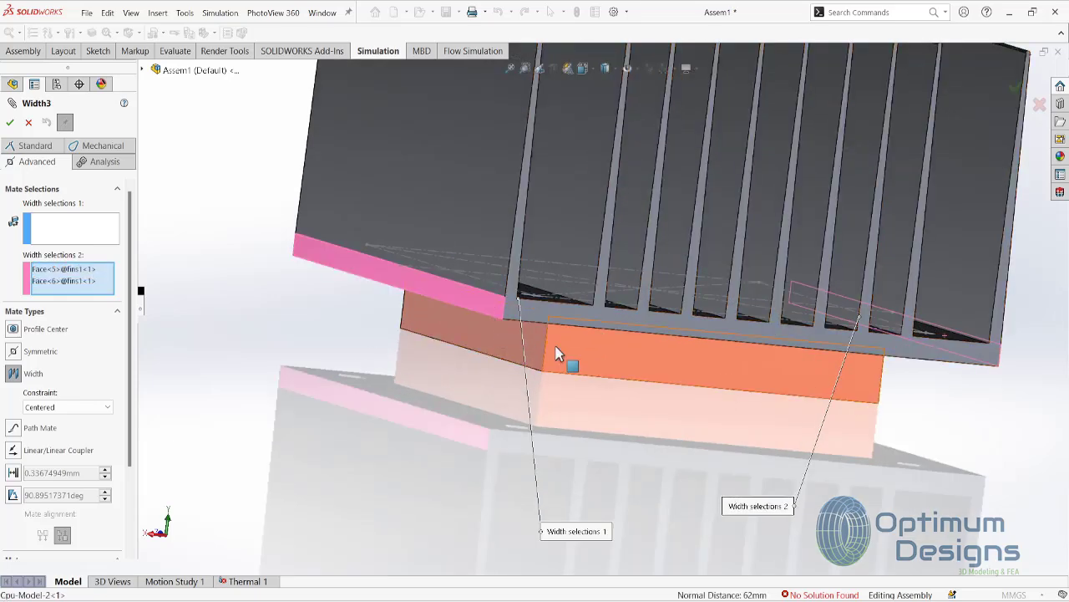
Step: Pick the CPU block face for the first width list and confirm the Width3 mate
left_click(67, 237)
left_click(446, 321)
mouse_move(446, 321)
middle_mouse_down()
mouse_move(649, 377)
mouse_move(651, 347)
middle_mouse_up()
scroll(652, 348, "down", 3)
left_click(694, 341)
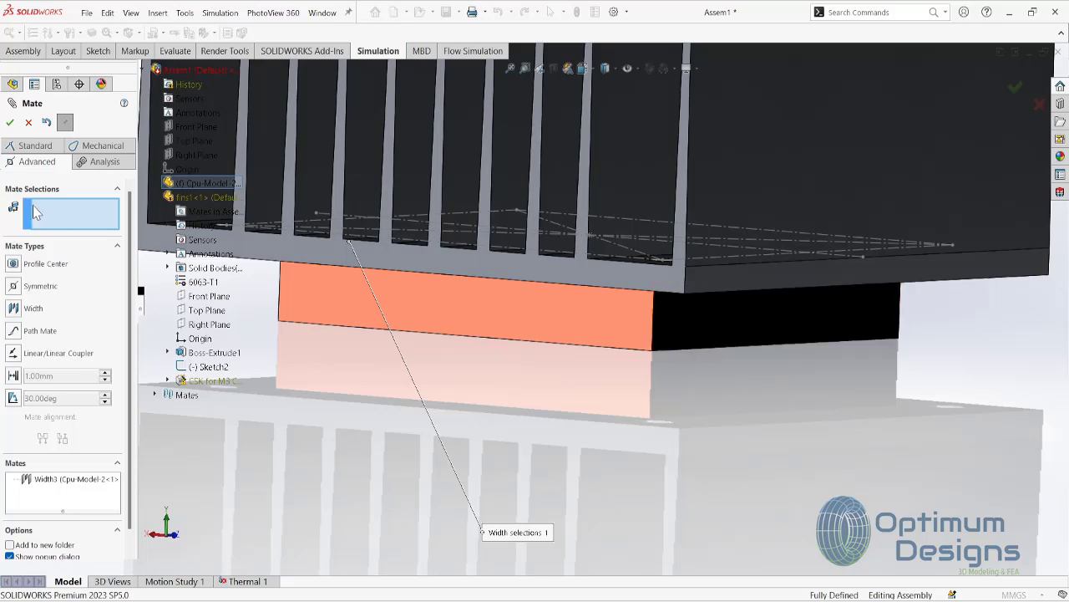
left_click(10, 123)
Step: Hide Sketch2, check the Coincident2 mate, and go to the Thermal 1 study
scroll(422, 435, "up", 5)
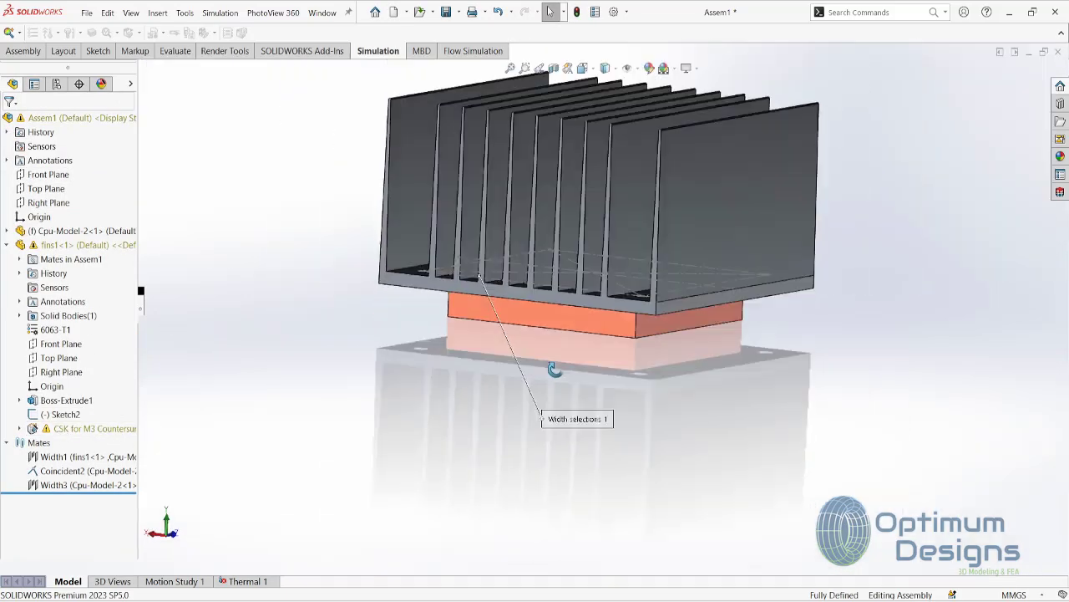
middle_click_drag(554, 370, 614, 333)
right_click(623, 329)
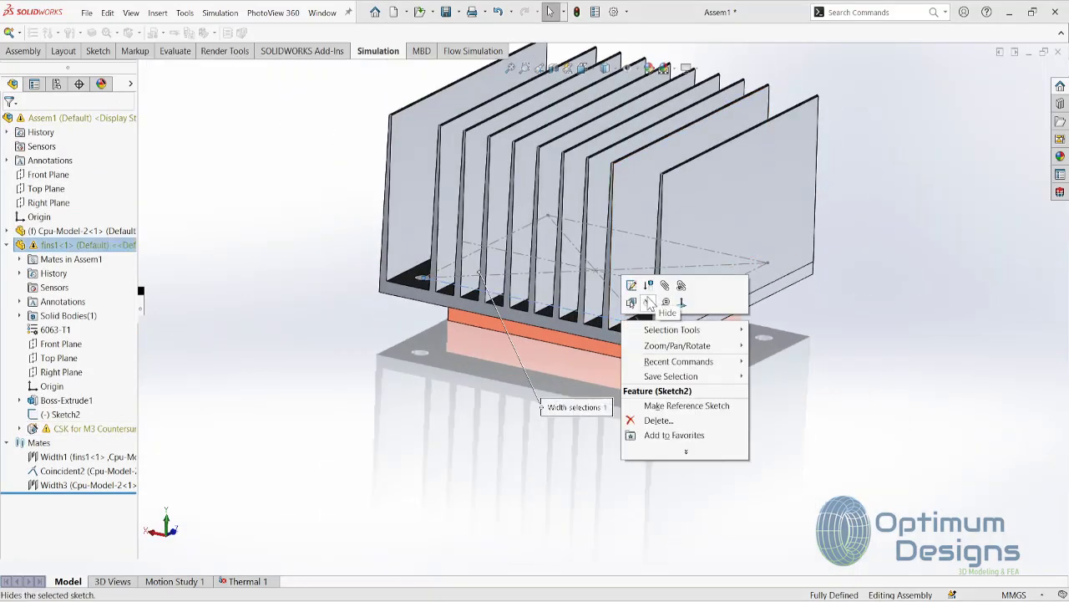
left_click(649, 302)
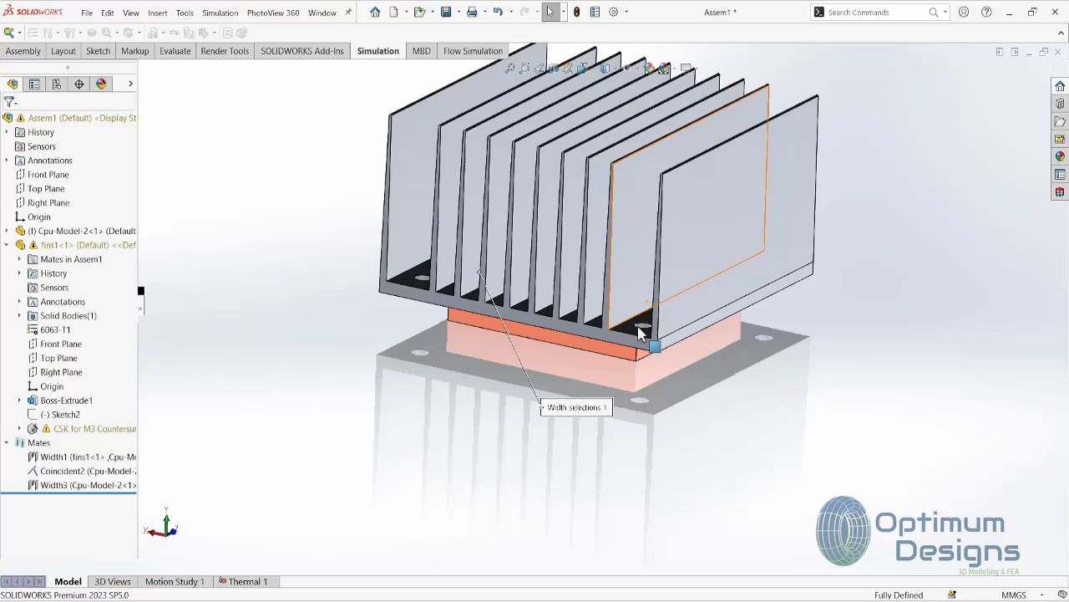
left_click(66, 470)
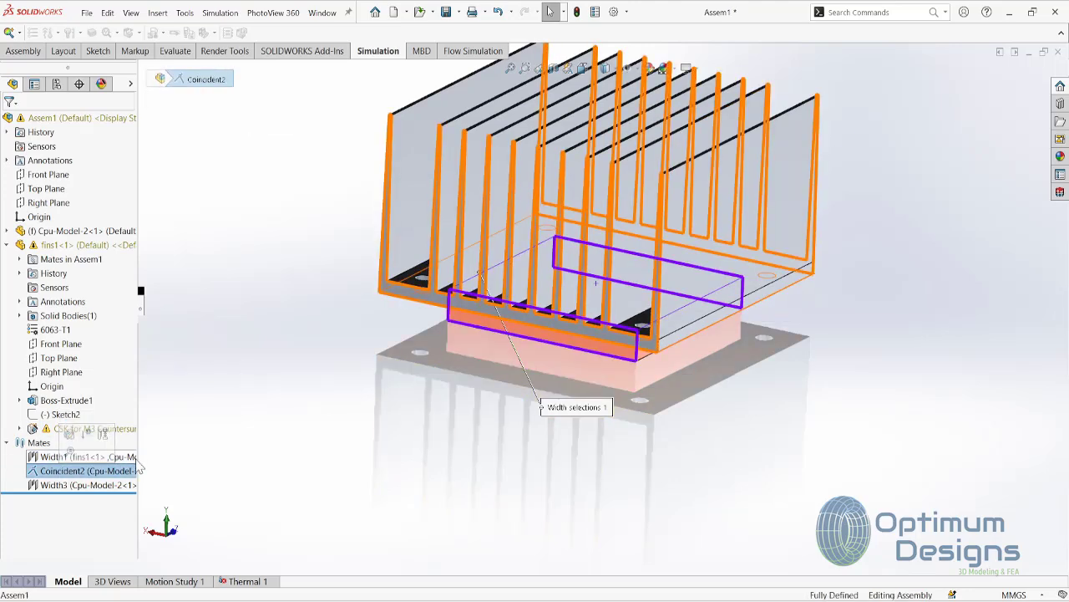
left_click(243, 580)
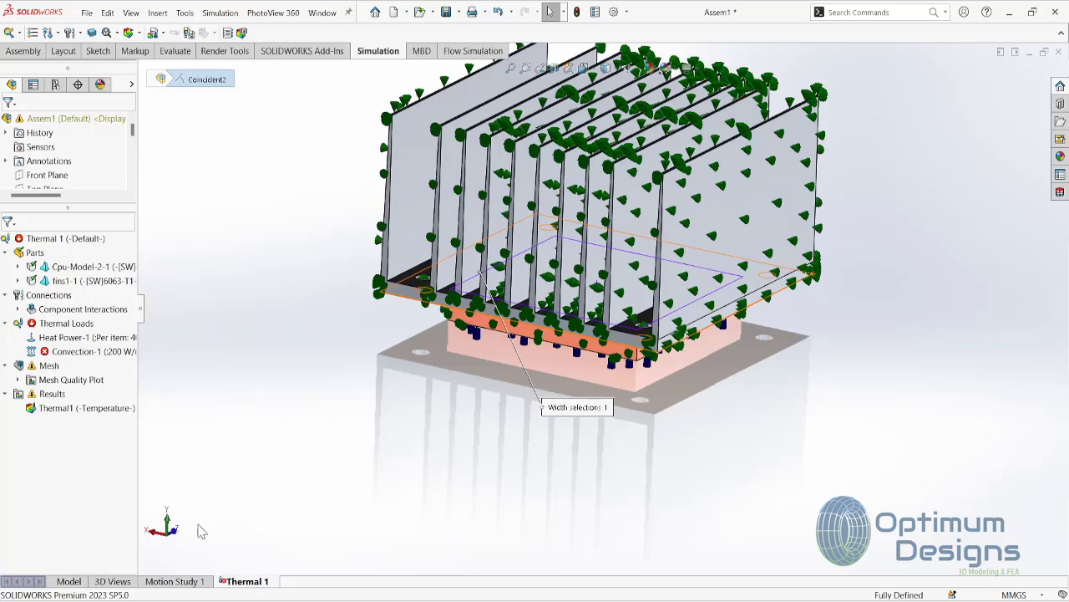
Step: Edit Convection-1 to include the heat sink base face, keeping 200 W/(m^2.K) and 294 K
right_click(75, 351)
left_click(97, 375)
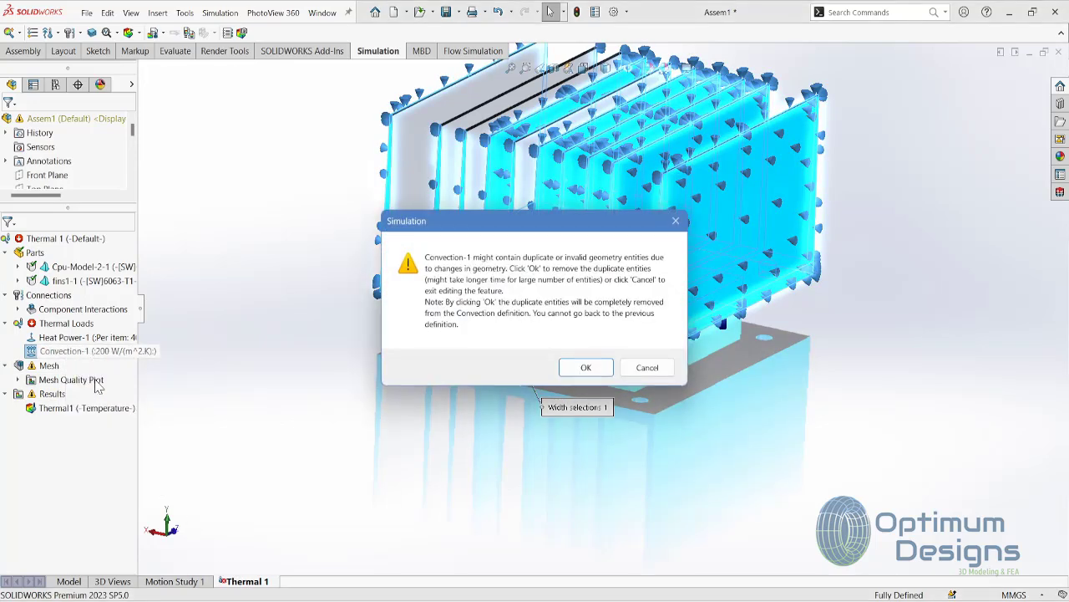
left_click(569, 369)
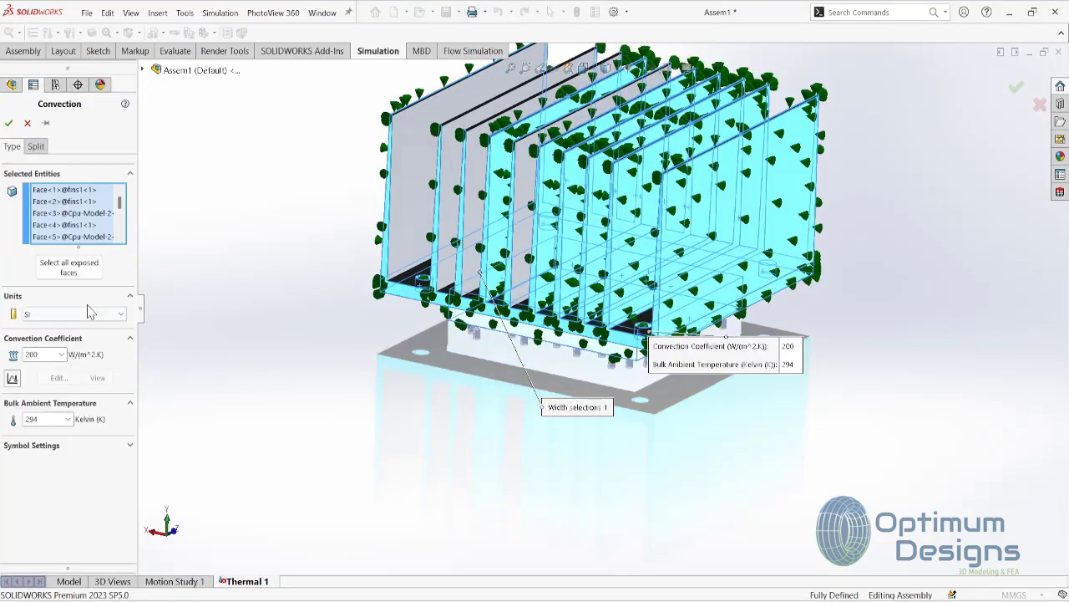
middle_click_drag(496, 335, 301, 294)
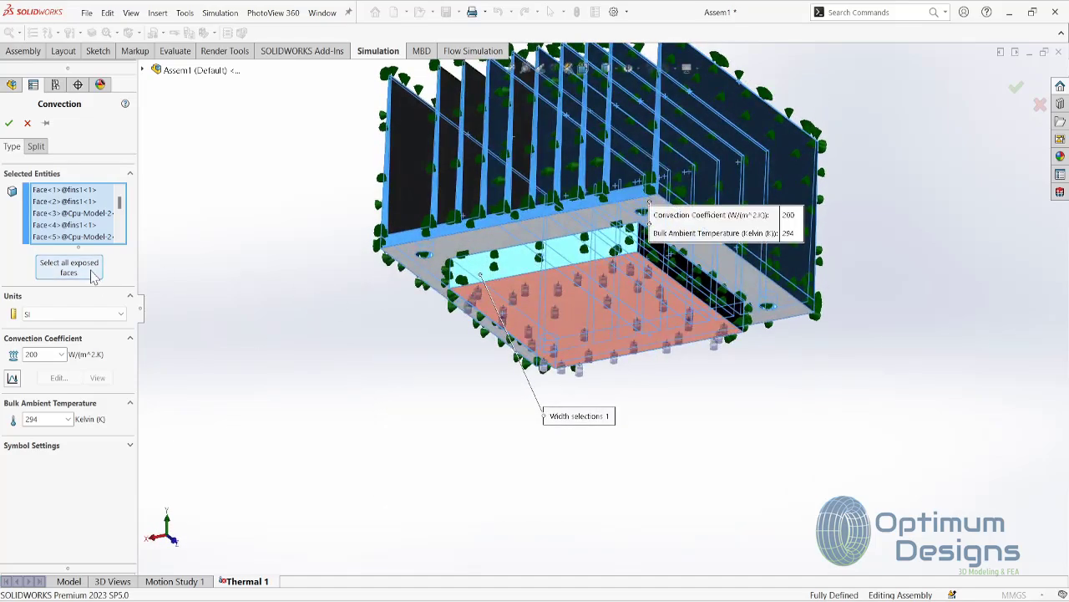
scroll(451, 284, "down", 5)
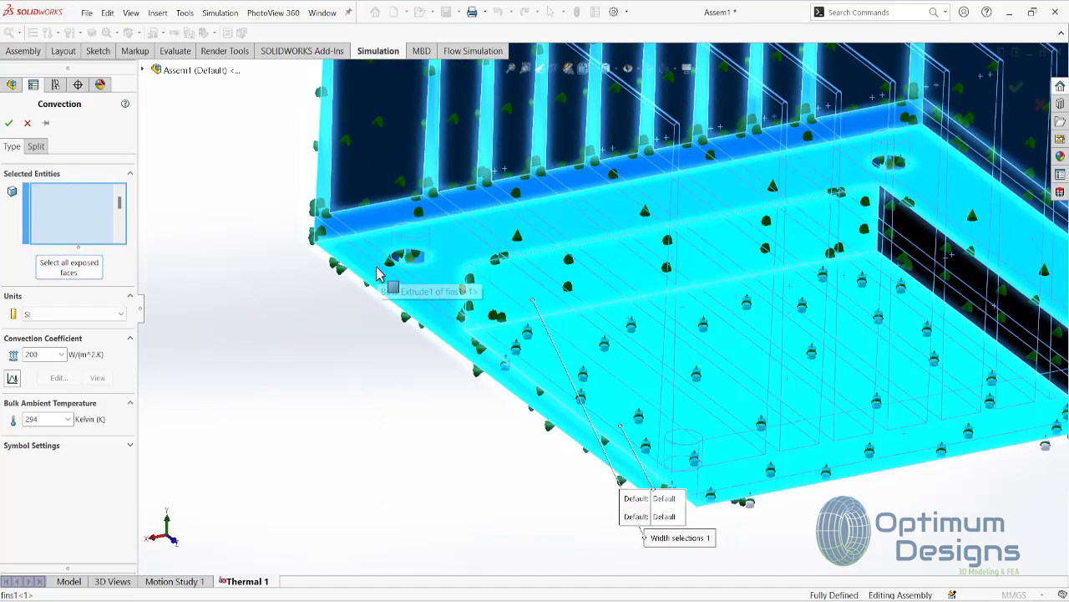
middle_click_drag(516, 301, 546, 306)
left_click(546, 306)
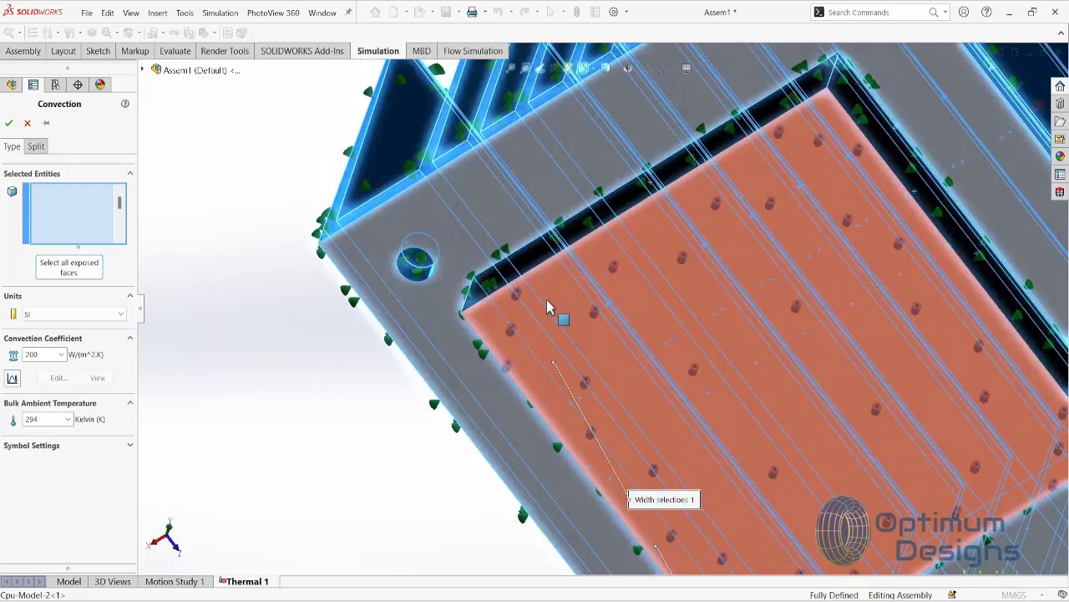
scroll(468, 378, "up", 5)
middle_click_drag(447, 370, 451, 468)
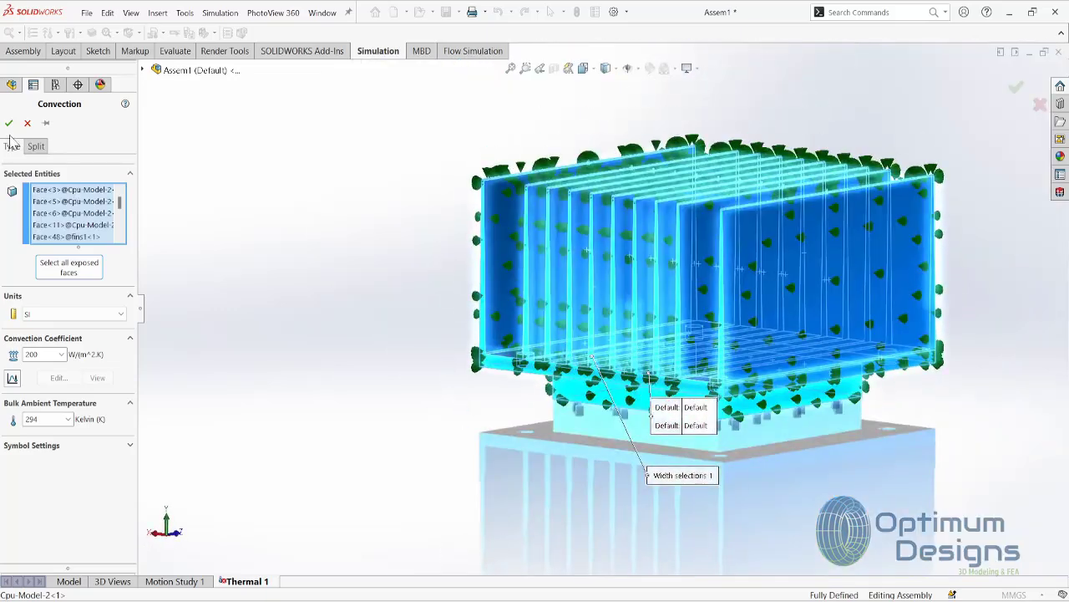
key("Return")
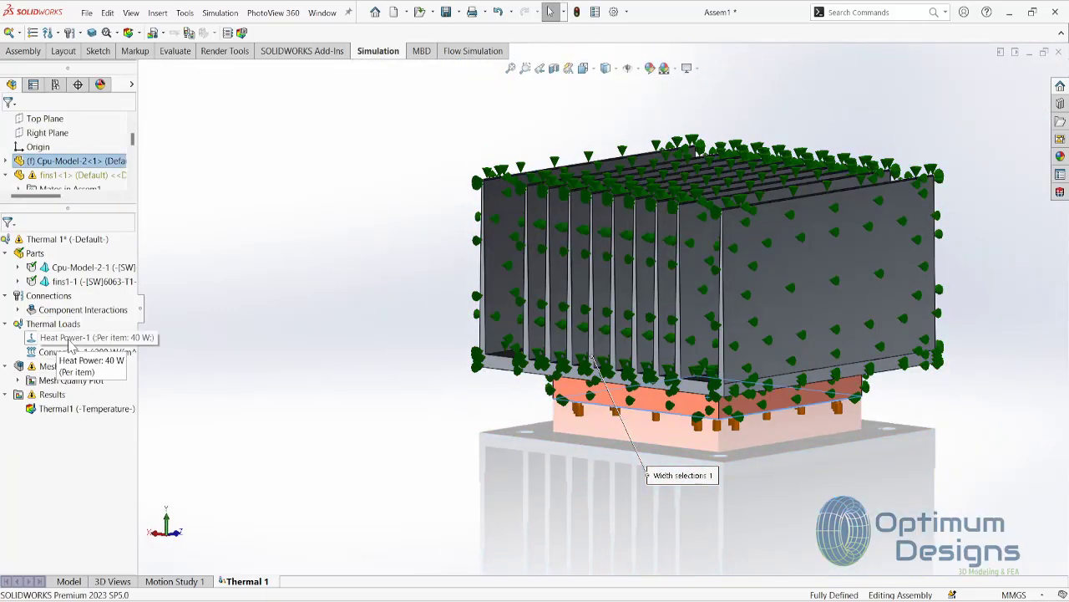
Step: Review the 40 W Heat Power-1 load, then snap the model to isometric view
right_click(70, 343)
left_click(89, 351)
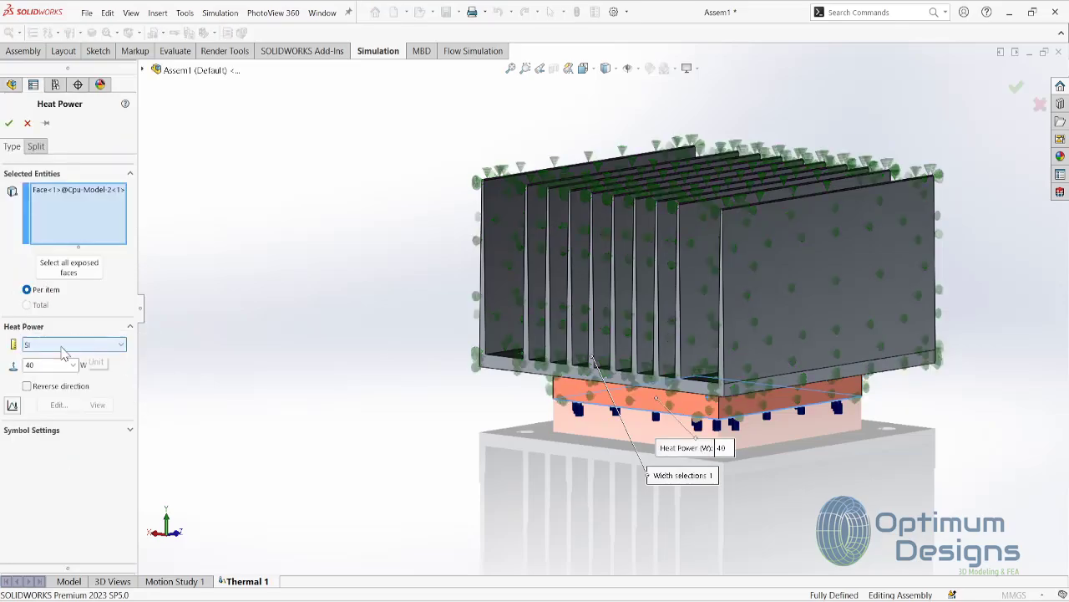
left_click(9, 123)
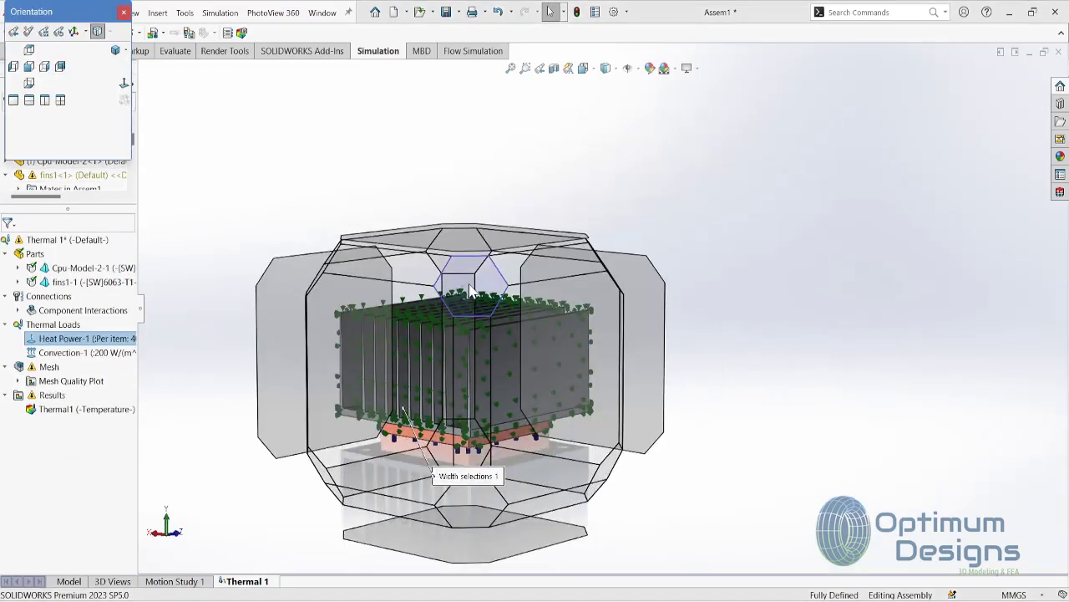
middle_click_drag(393, 284, 471, 285)
key("ctrl+7")
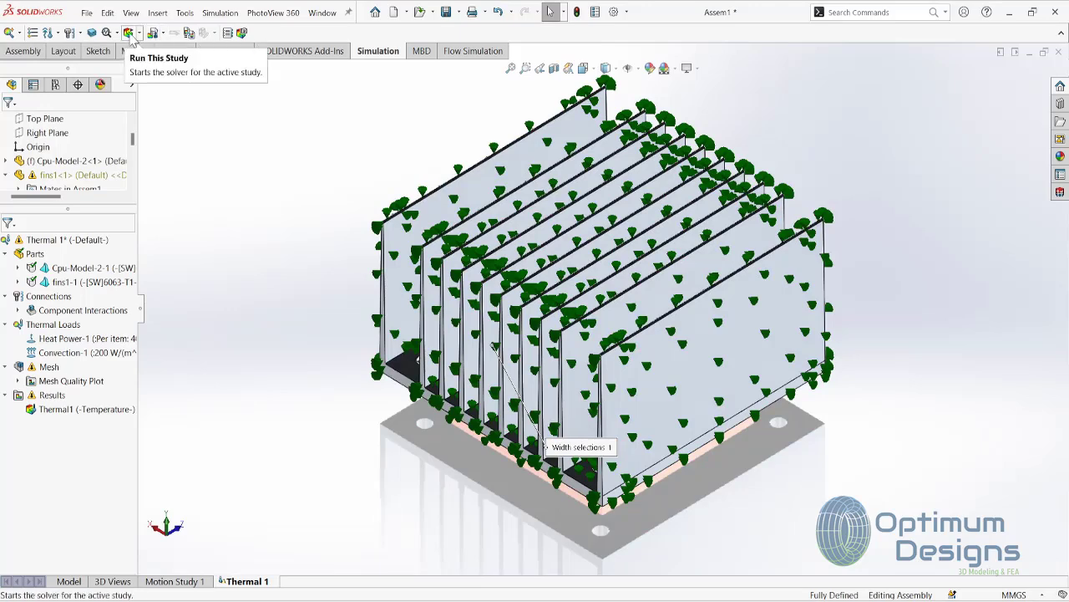
Step: Run the Thermal 1 study and follow the solver progress until it finishes
left_click(153, 32)
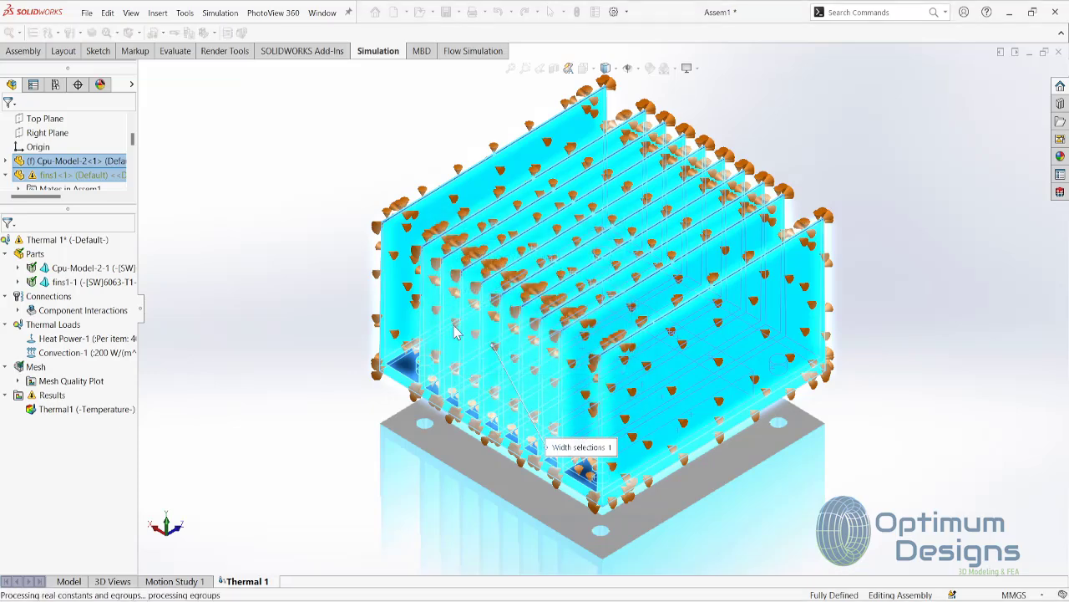
left_click(606, 370)
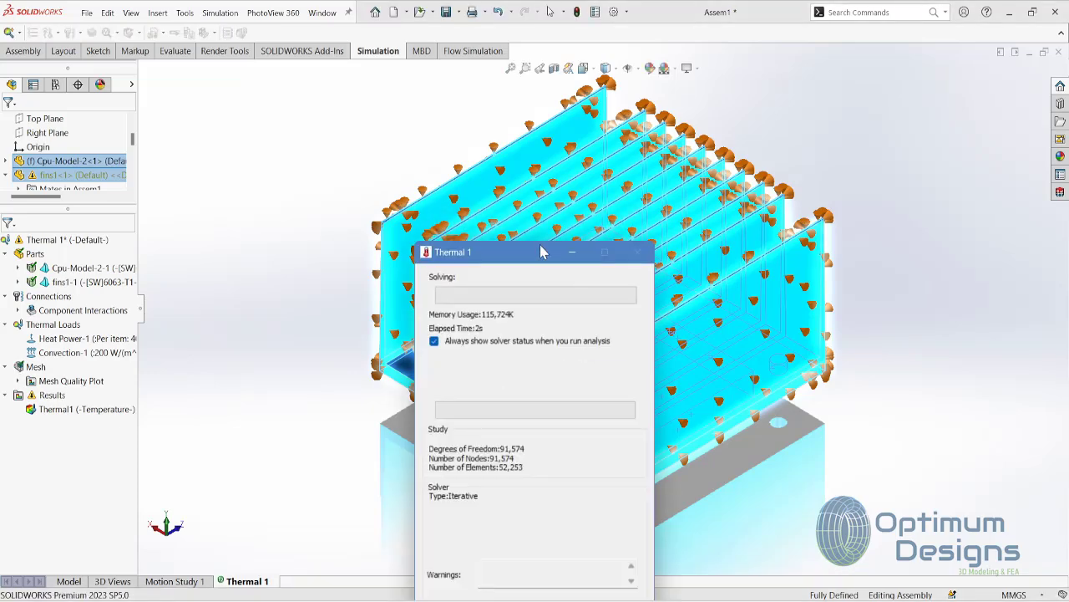
left_click_drag(469, 255, 265, 135)
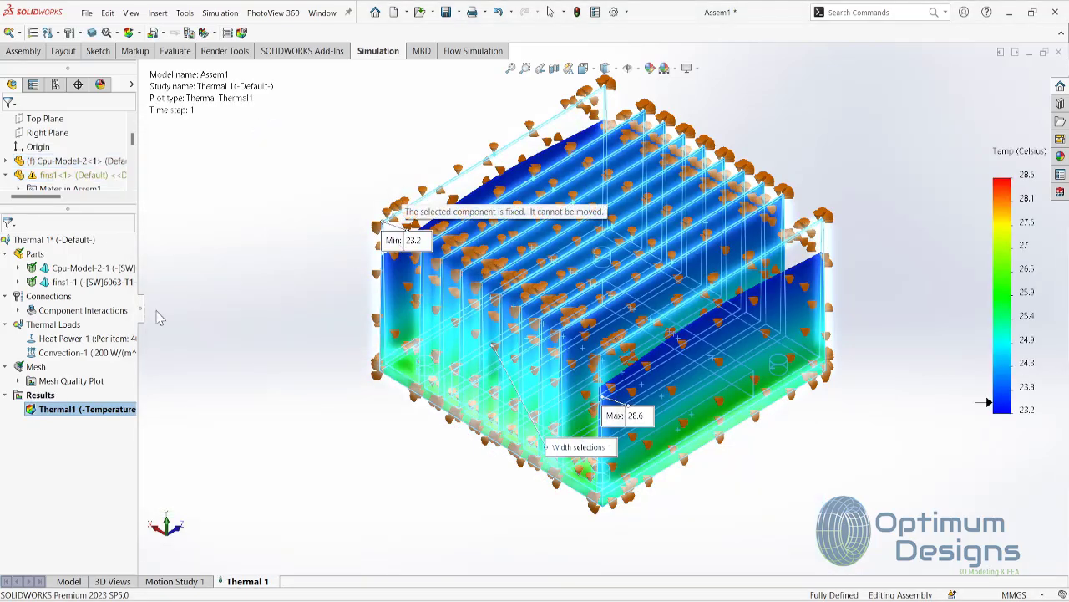
right_click(96, 411)
left_click(136, 256)
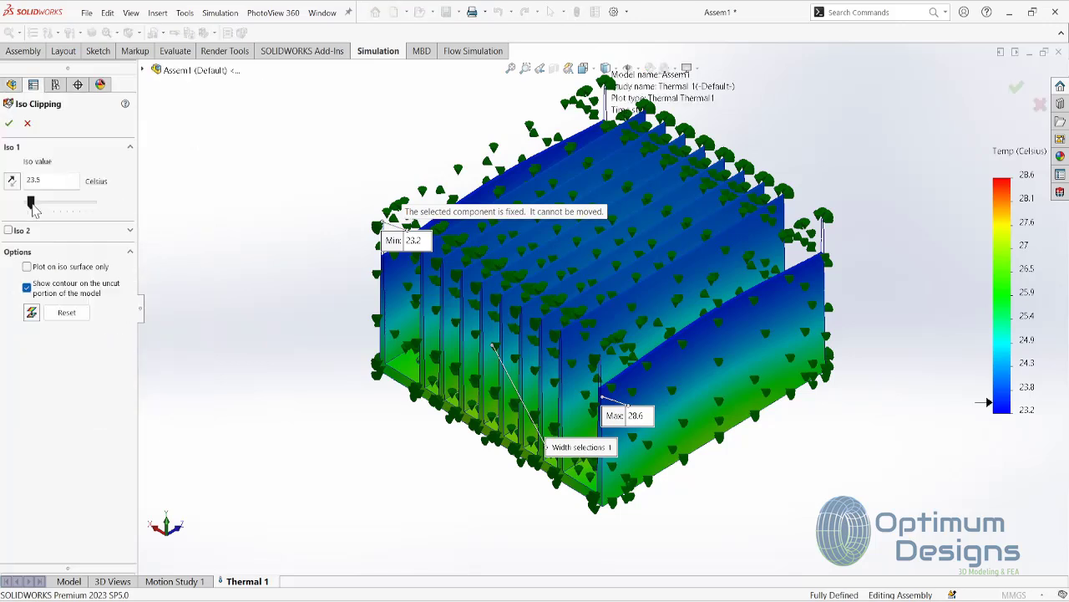
left_click(8, 123)
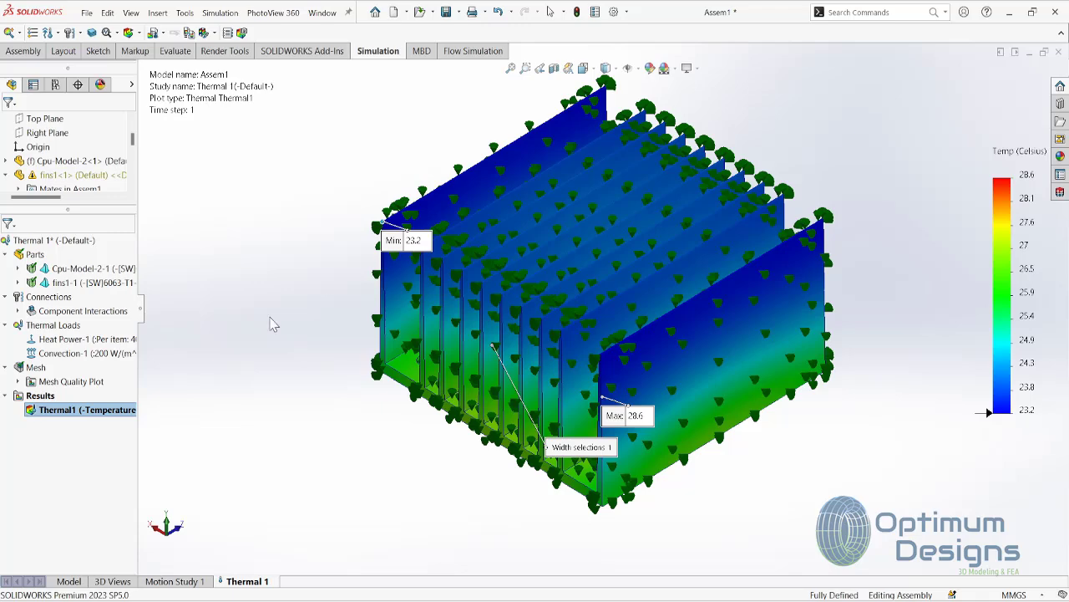
scroll(584, 477, "up", 2)
scroll(573, 498, "down", 4)
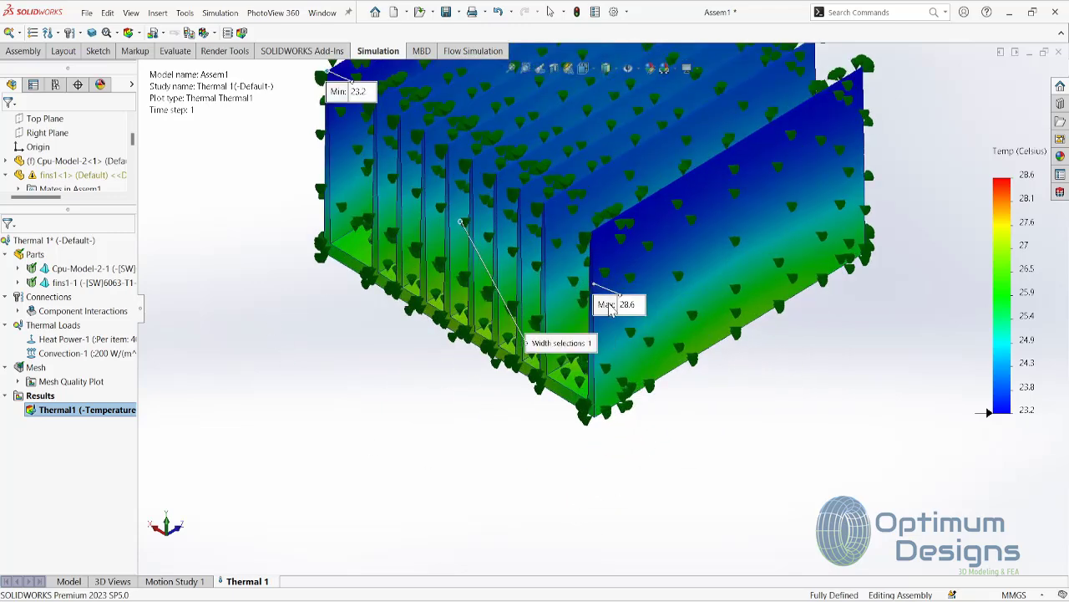
right_click(41, 410)
left_click(100, 202)
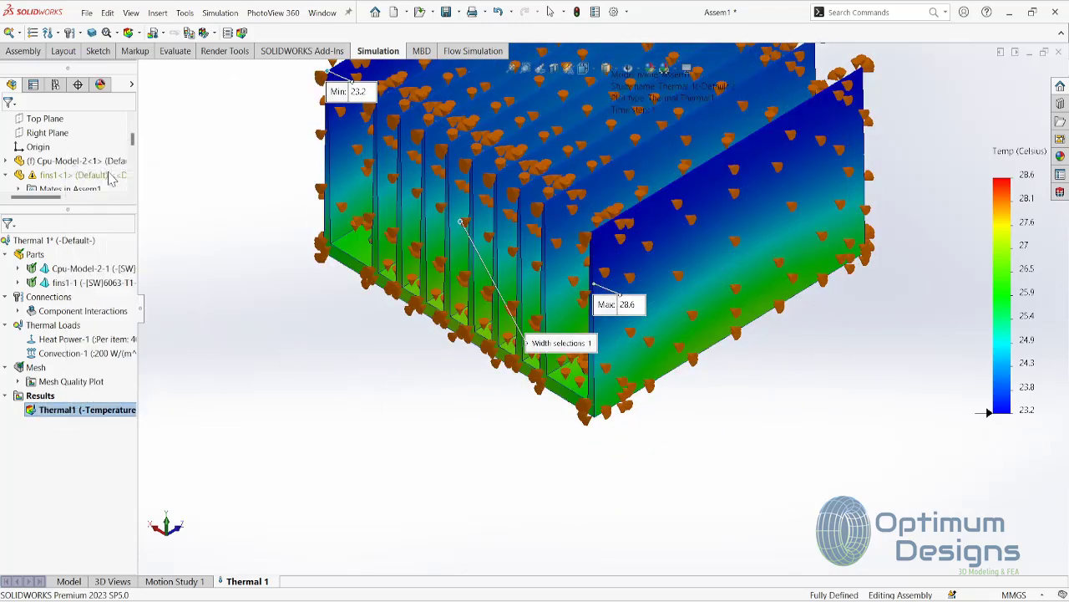
left_click(82, 148)
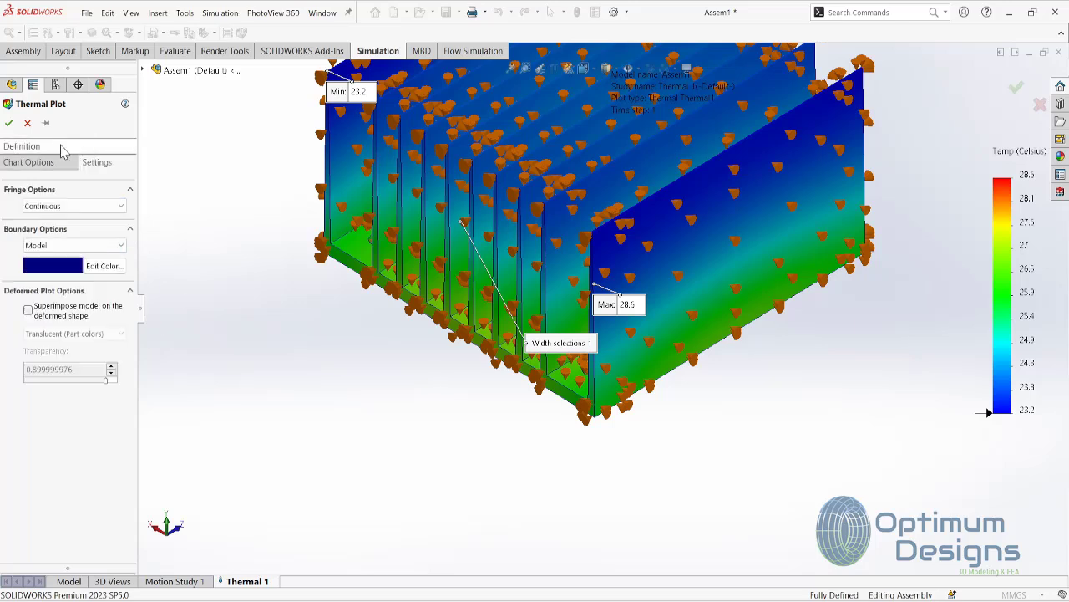
left_click(52, 163)
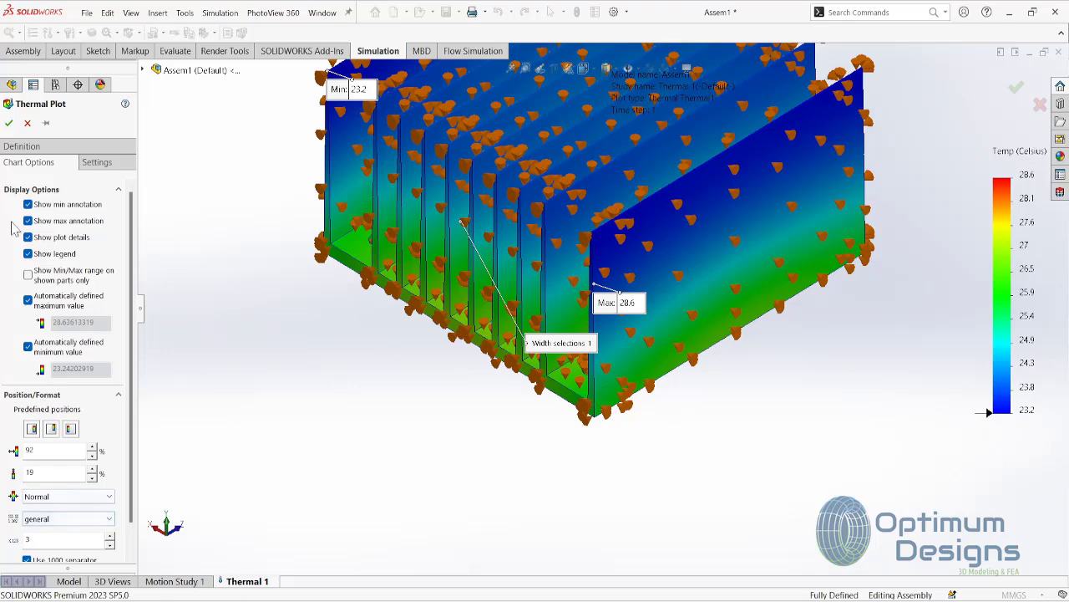
left_click(27, 123)
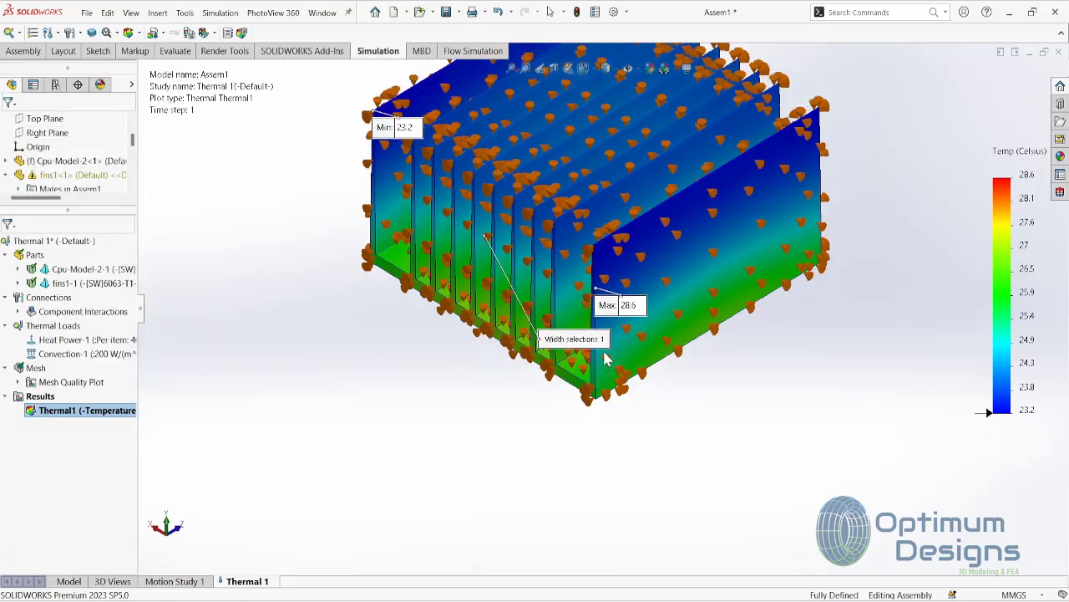
Step: Fit the heat sink in view and check it from the Back and Isometric orientations
left_click(625, 307)
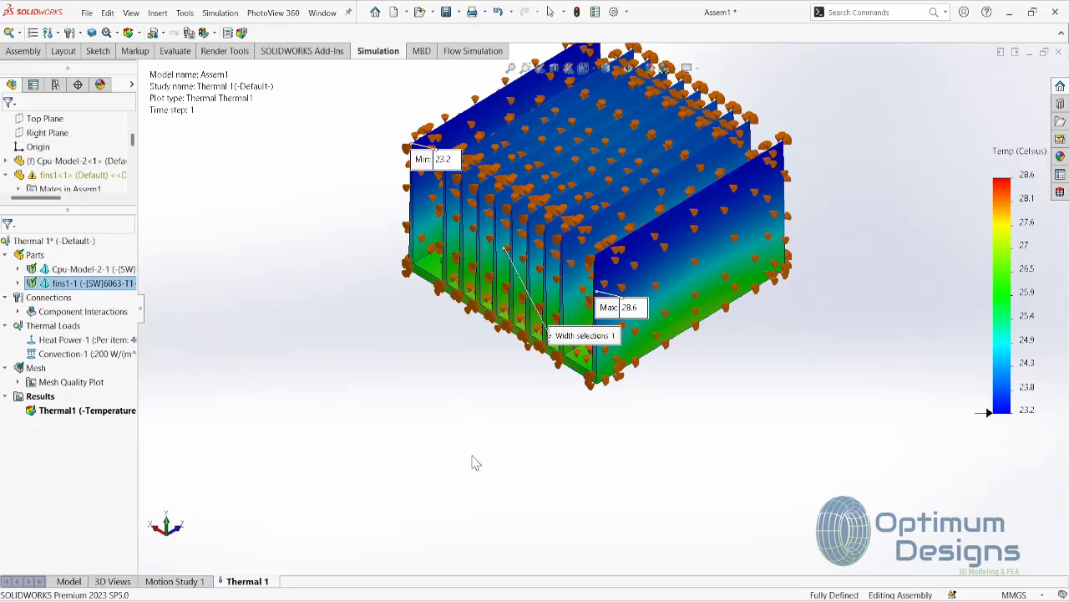
key("f")
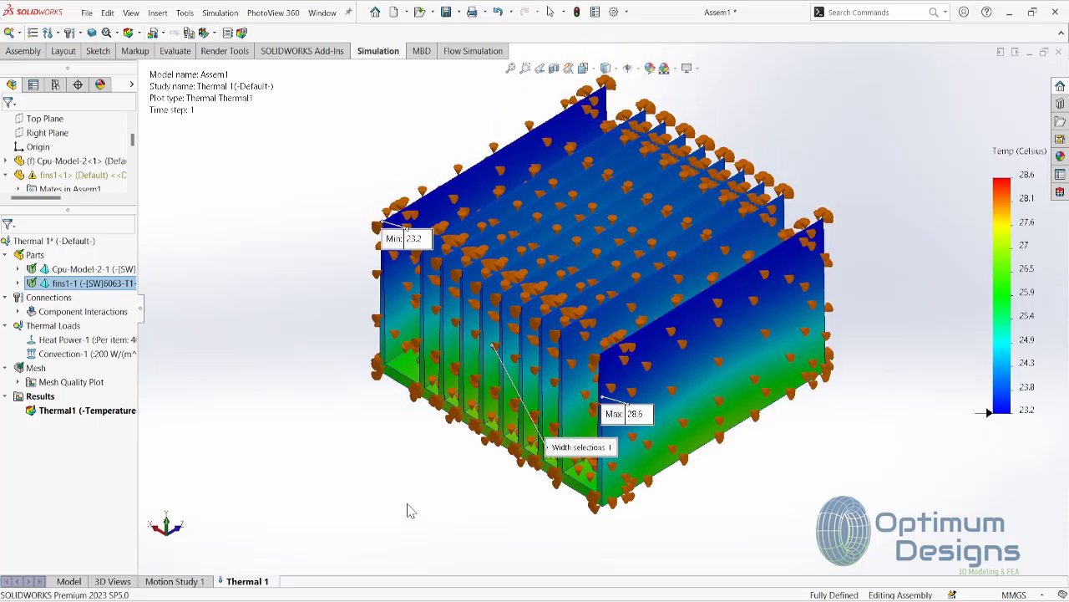
key("space")
left_click(355, 400)
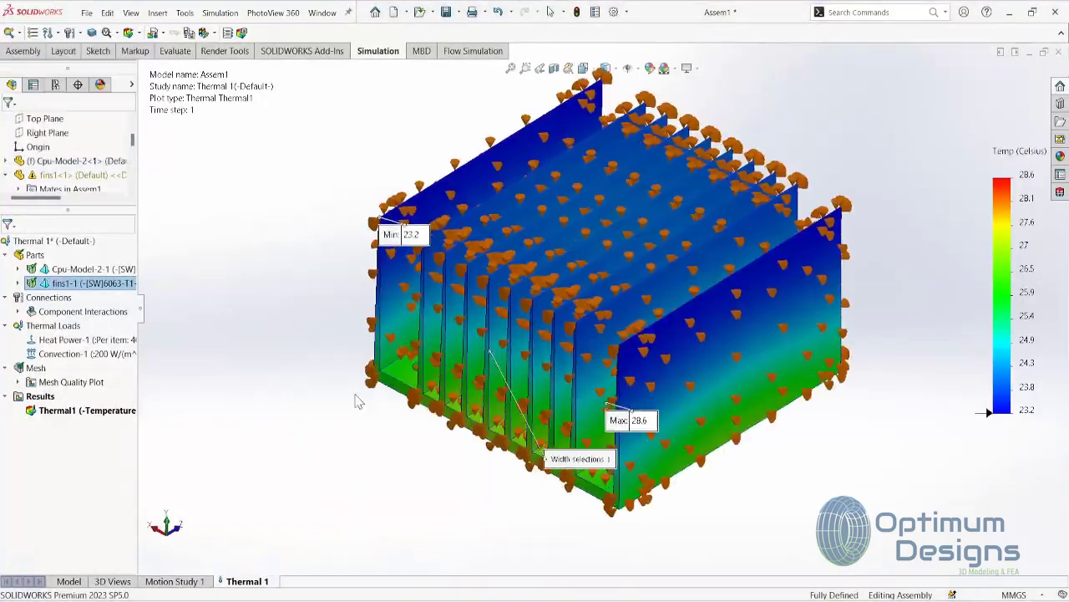
key("space")
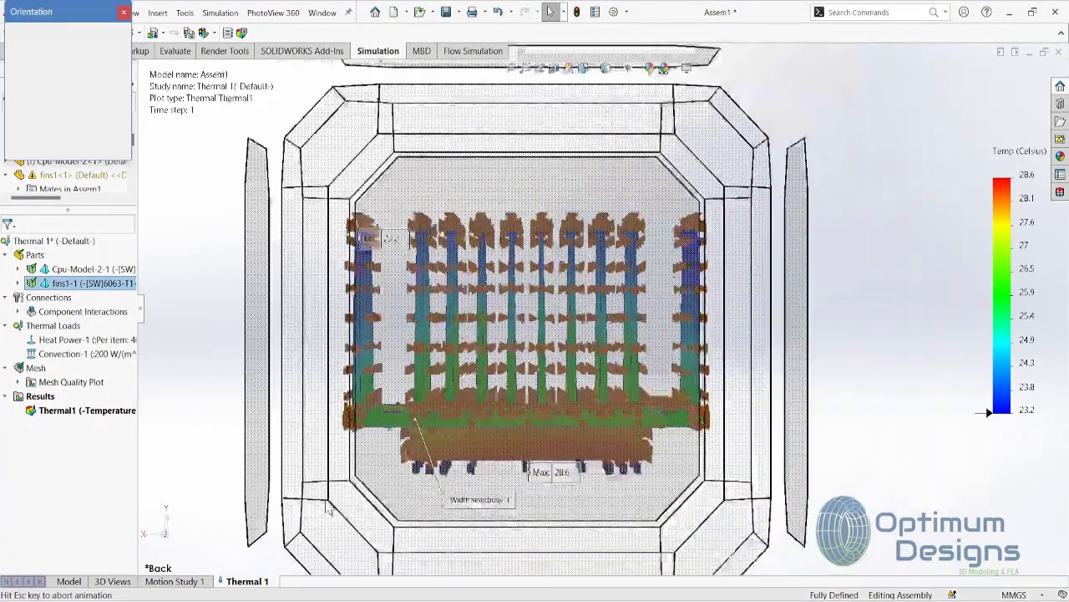
left_click(580, 248)
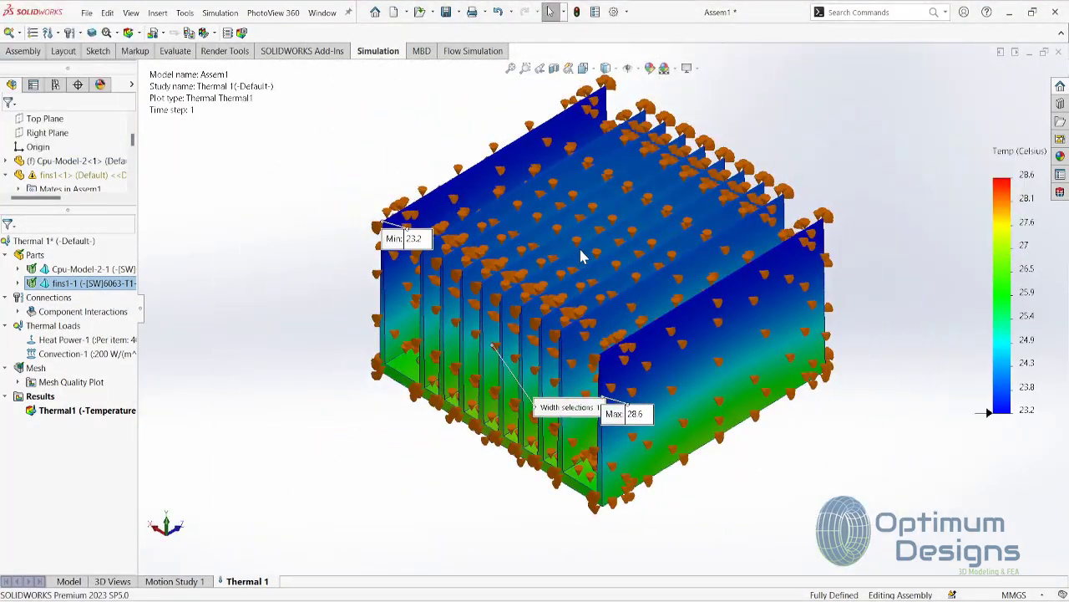
Step: Drag the Max 28.6 label clear of the underside, then return to isometric view
middle_click_drag(594, 282, 719, 489)
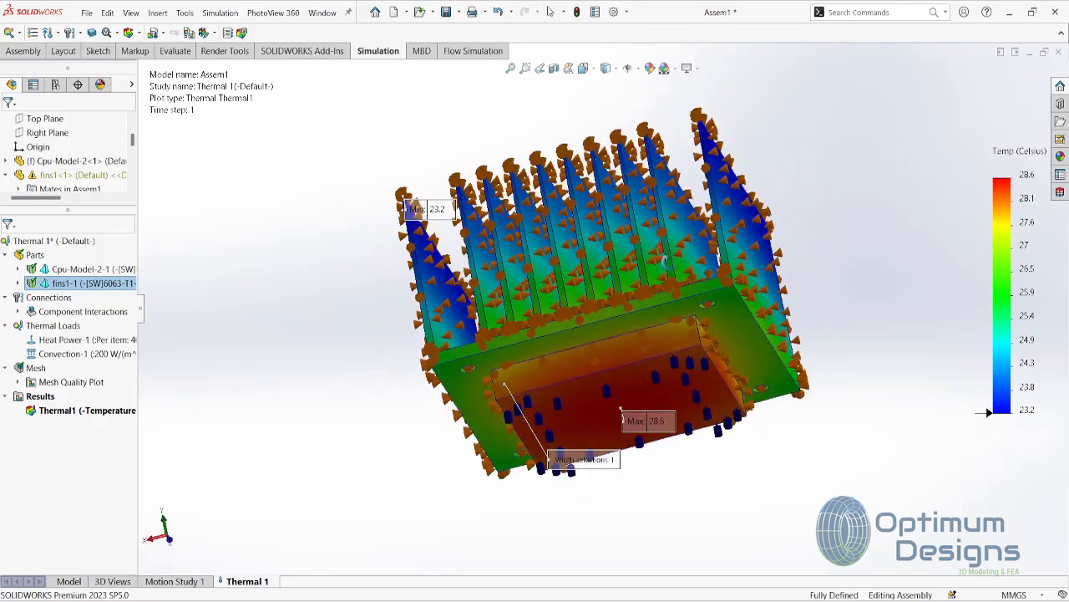
left_click_drag(719, 489, 919, 338)
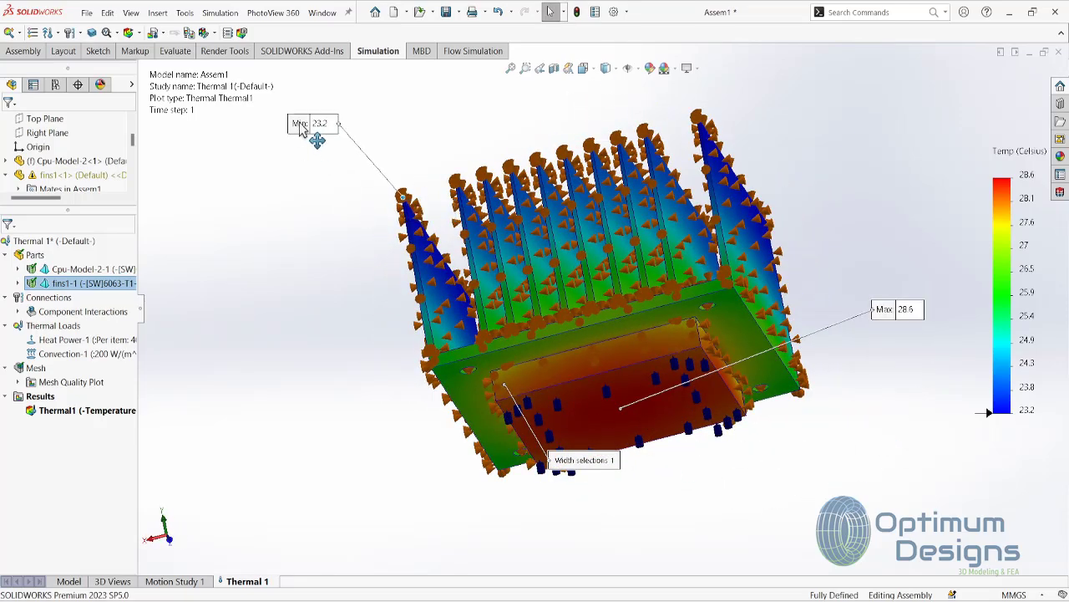
key("ctrl+7")
key("space")
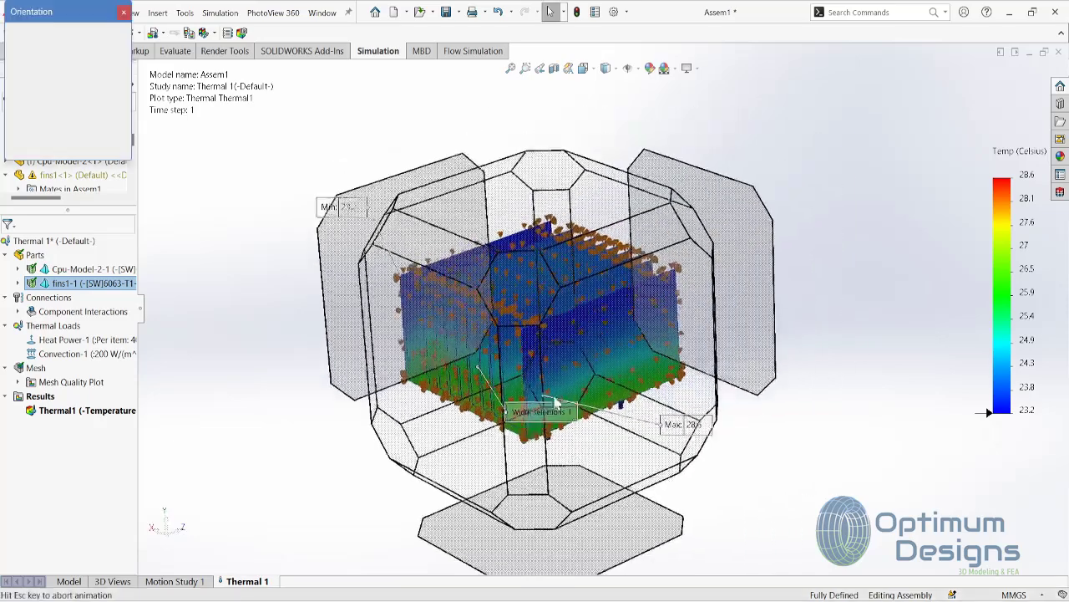
left_click(455, 357)
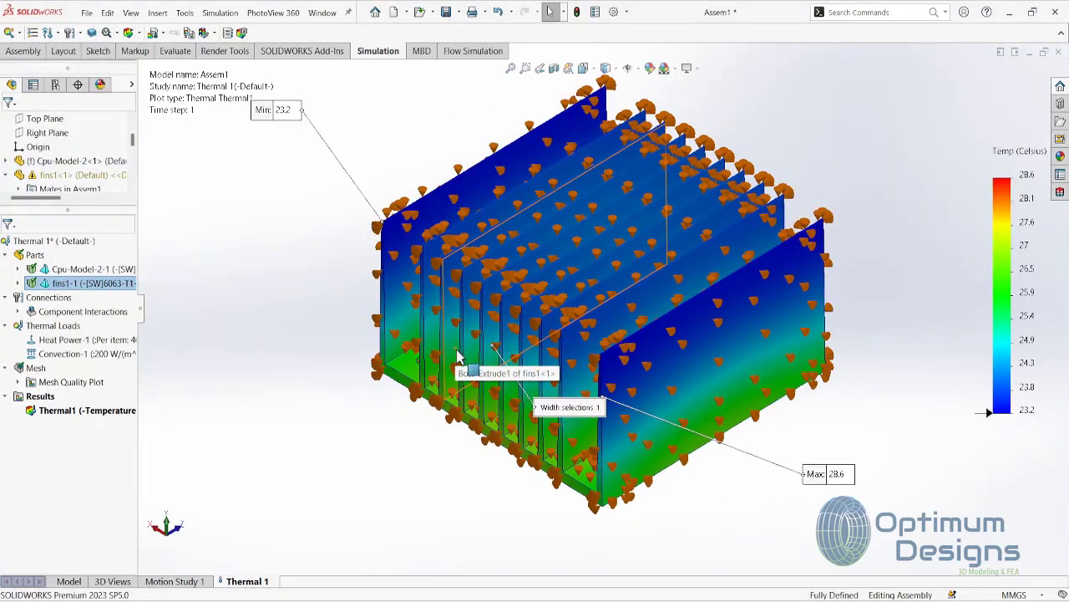